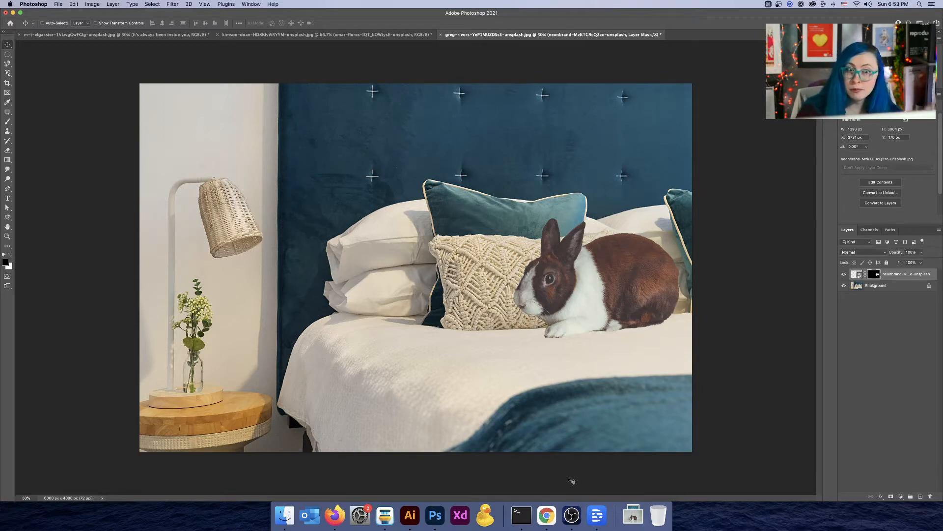
pyautogui.click(638, 525)
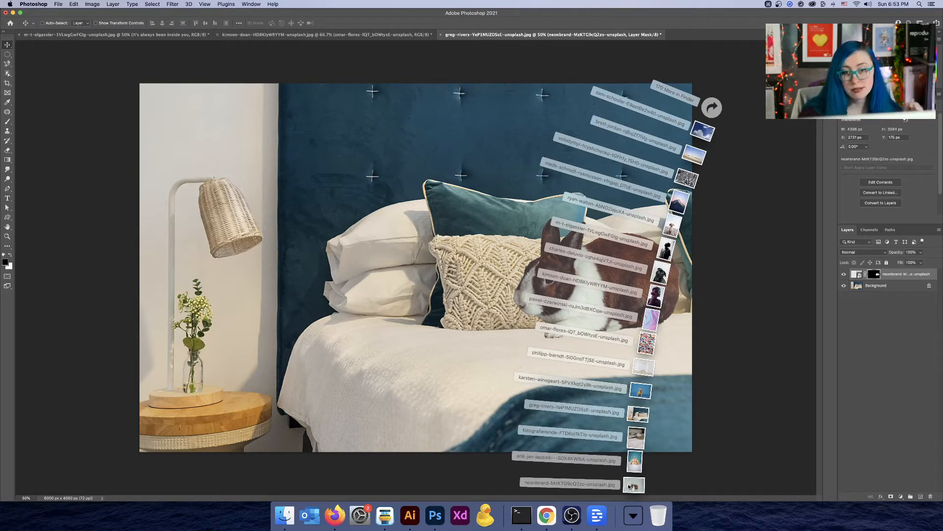
pyautogui.click(737, 403)
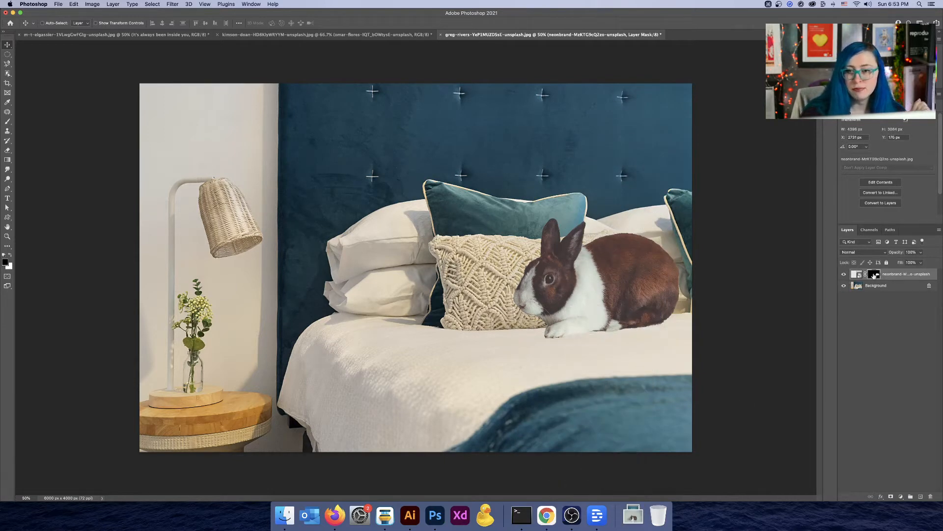
# Step: Toggle the rabbit layer's visibility off and on to compare the composite with the bedroom background
pyautogui.click(844, 275)
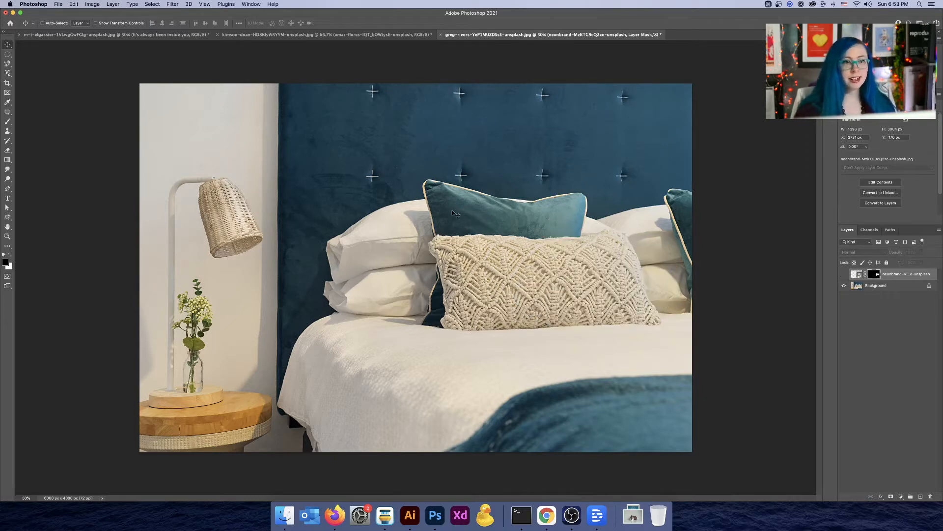
pyautogui.press('alt')
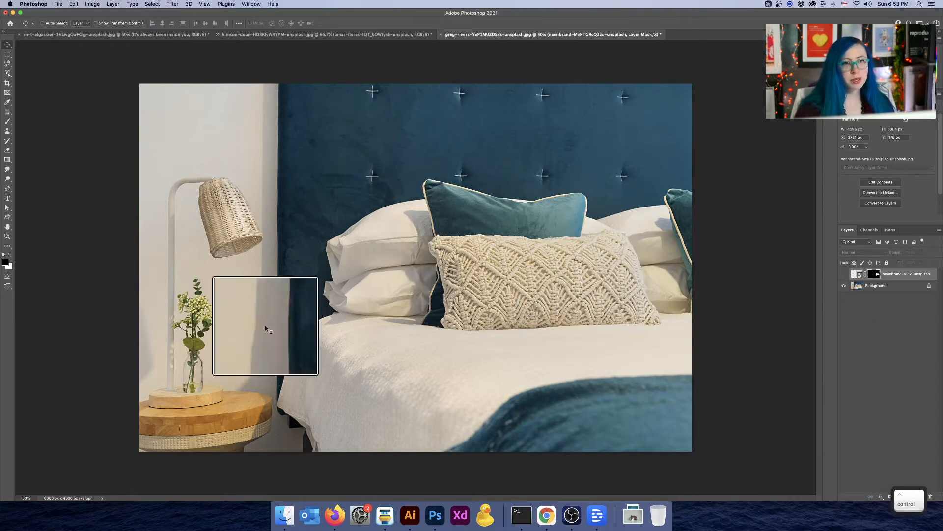
pyautogui.click(844, 274)
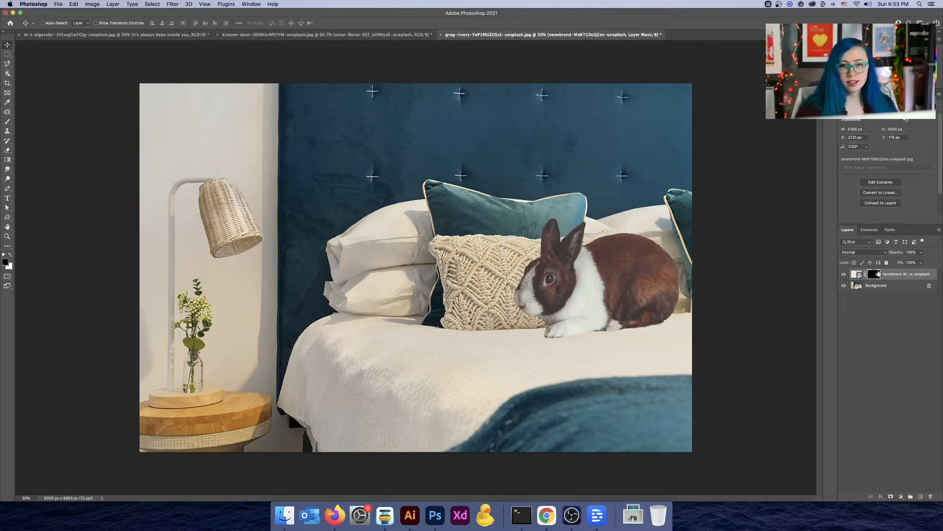
# Step: Disable the rabbit layer's mask and move the full rabbit photo leftward over the bedroom scene
pyautogui.keyDown('shift'); pyautogui.click(877, 275); pyautogui.keyUp('shift')
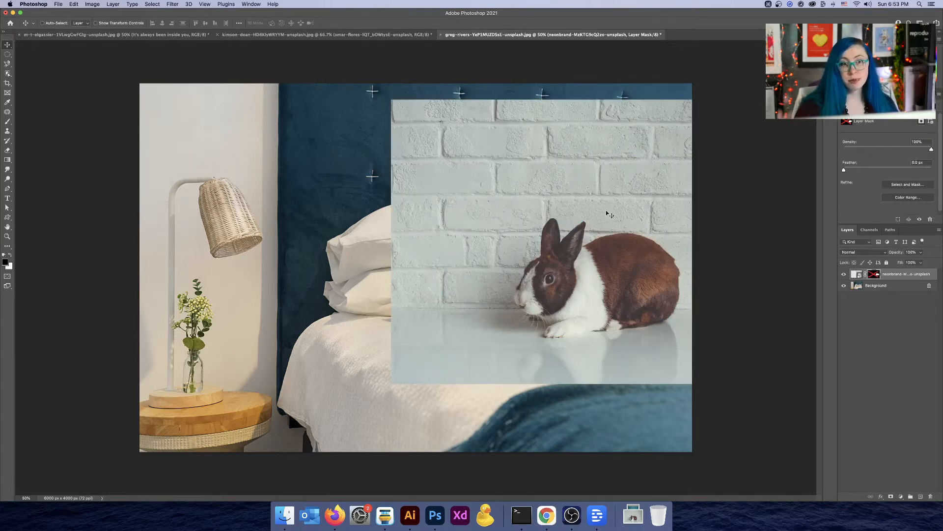
pyautogui.moveTo(608, 211); pyautogui.dragTo(363, 207)
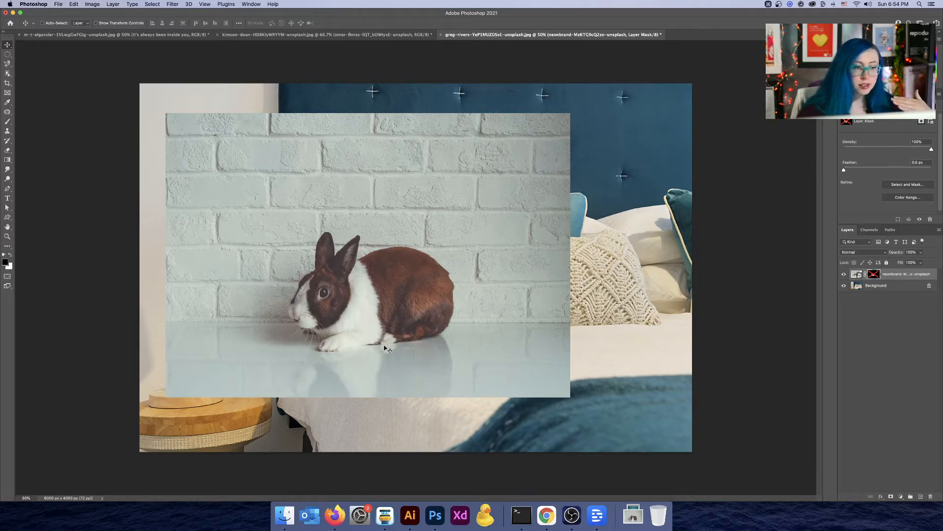
# Step: Toggle the rabbit layer's visibility and magnify areas of the rabbit and bedroom to compare both layers
pyautogui.press('alt')
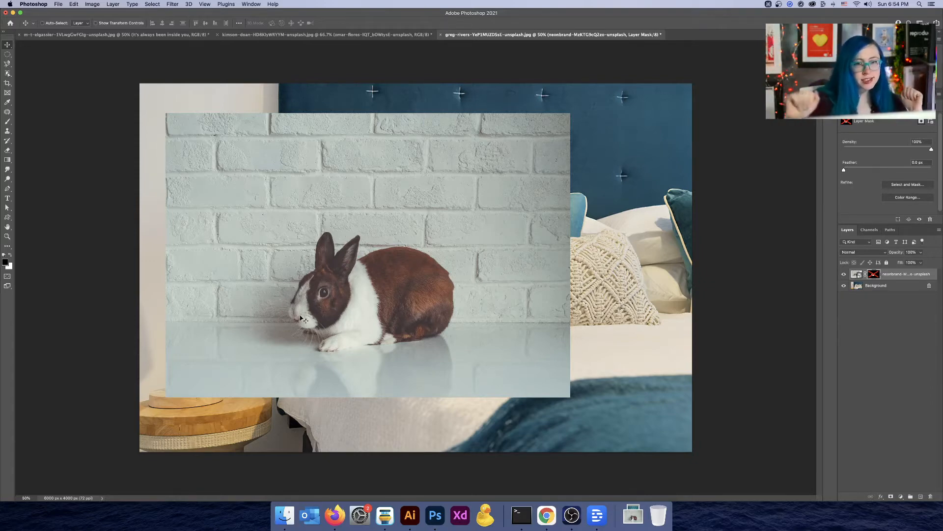
pyautogui.click(845, 274)
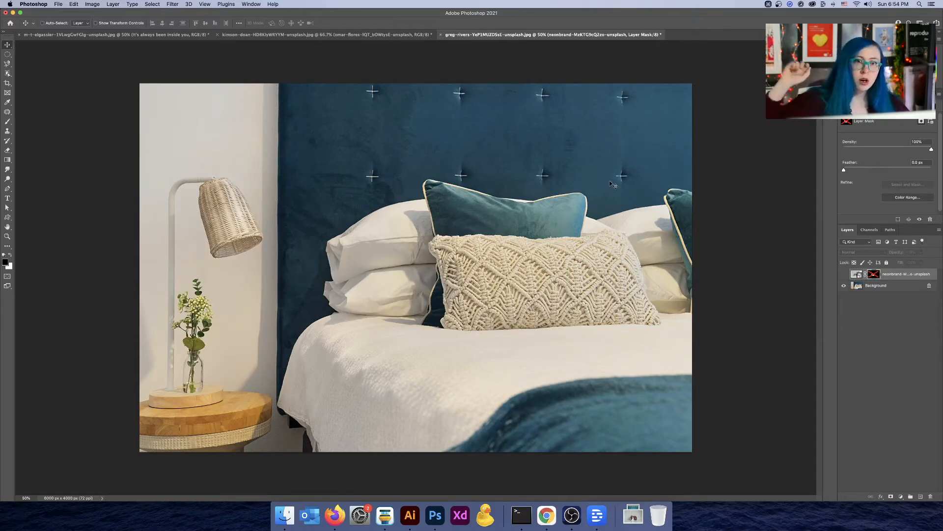
pyautogui.scroll(3, 657, 152)
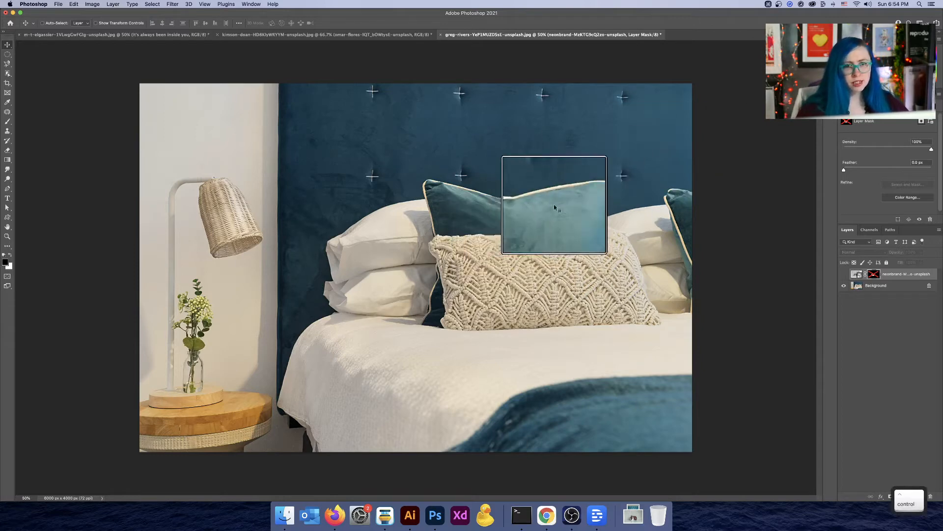
pyautogui.scroll(-3, 567, 209)
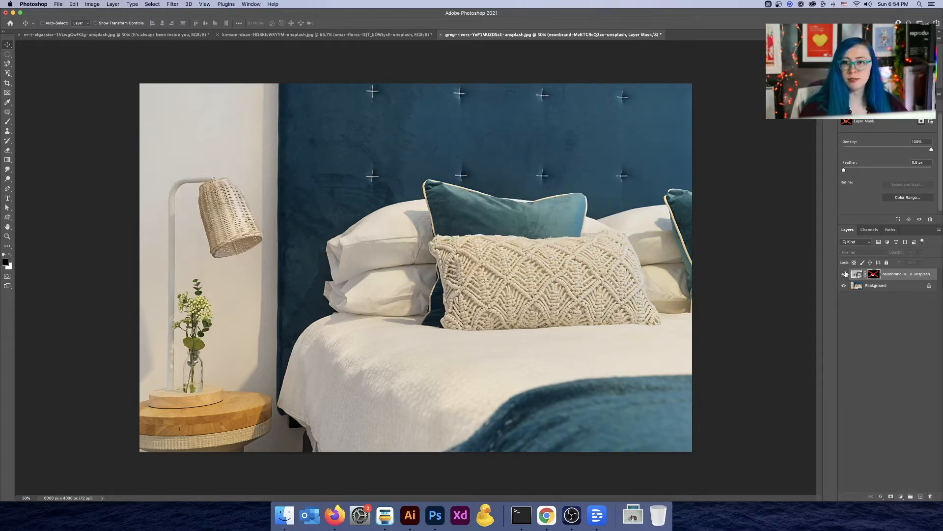
pyautogui.click(844, 273)
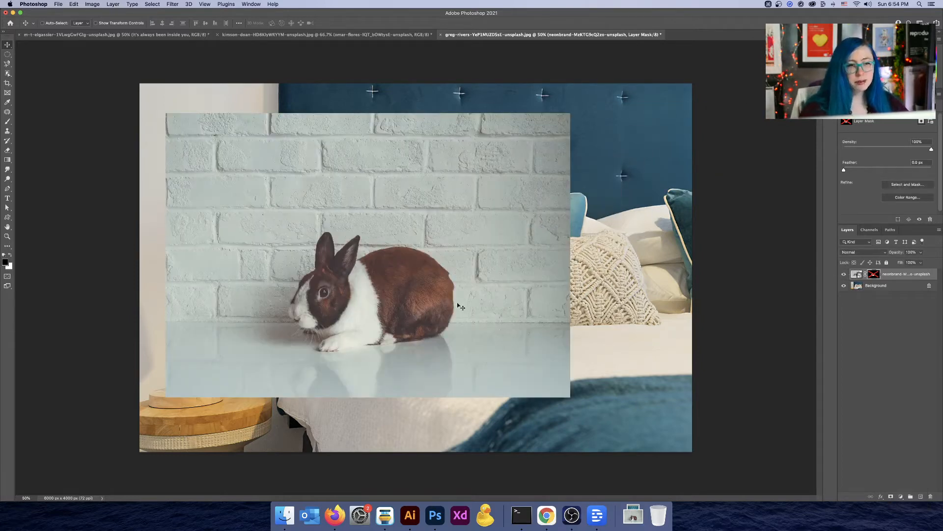
pyautogui.scroll(2, 288, 319)
pyautogui.scroll(-2, 287, 315)
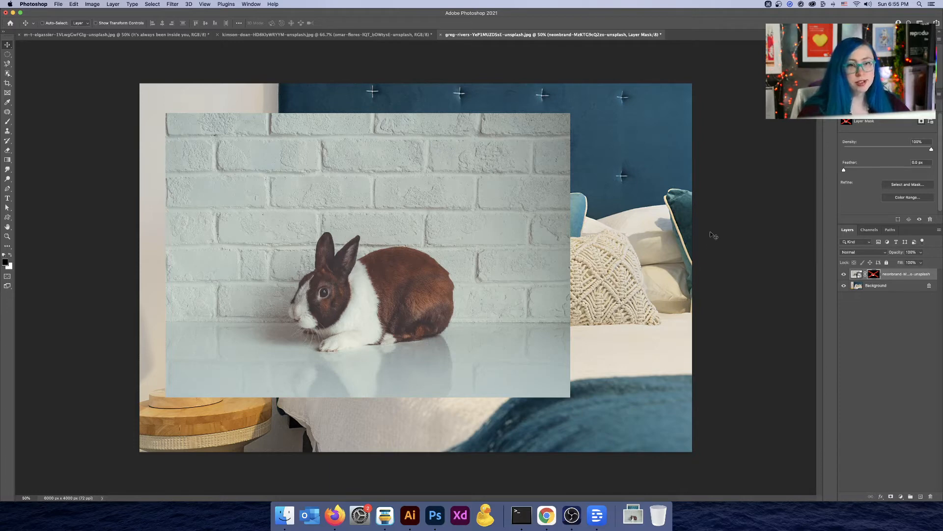
pyautogui.scroll(3, 413, 262)
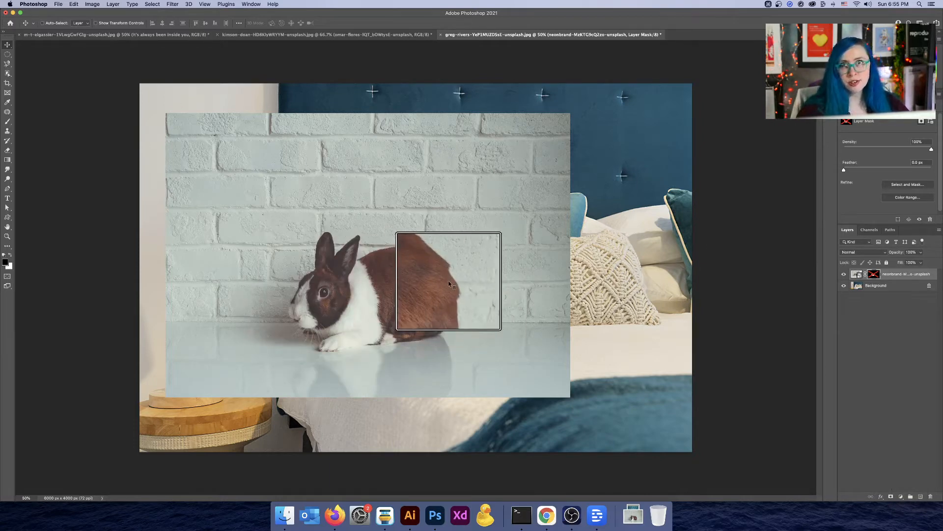
pyautogui.scroll(-3, 449, 281)
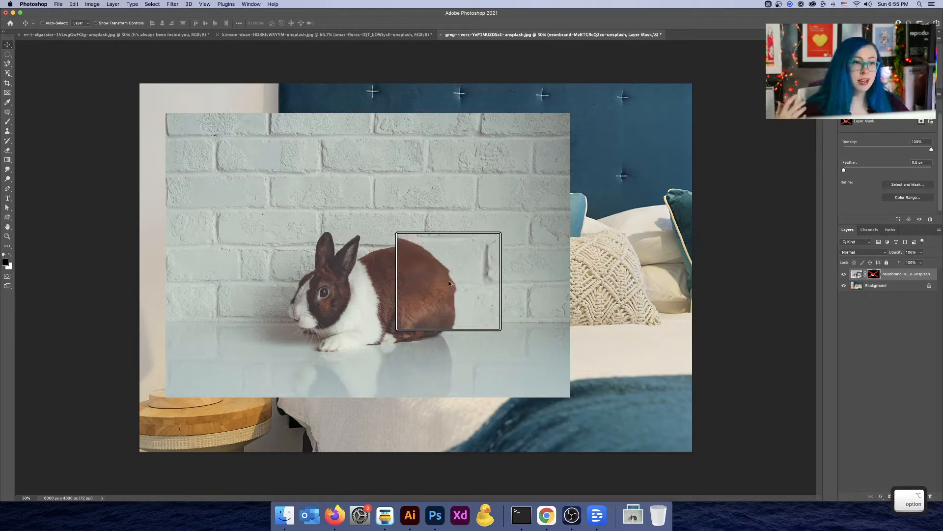
pyautogui.scroll(3, 330, 323)
pyautogui.scroll(-3, 339, 296)
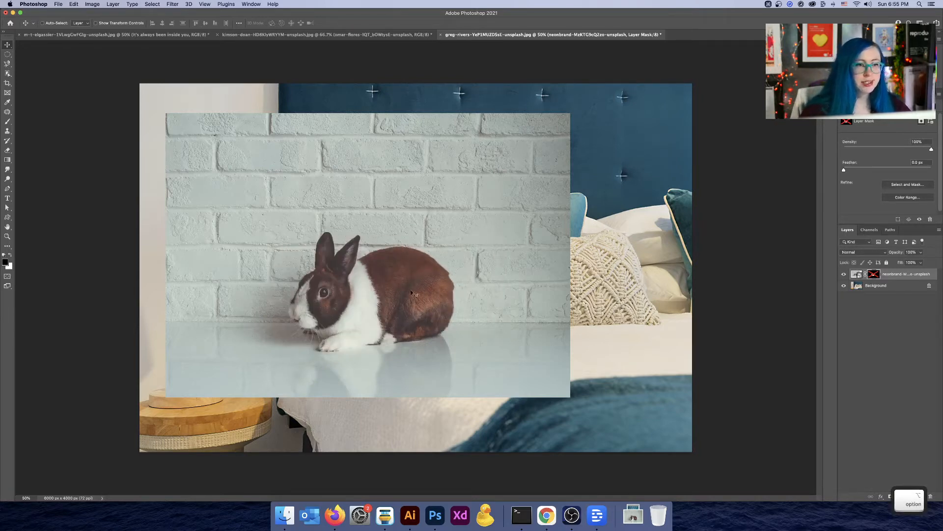
pyautogui.scroll(3, 405, 323)
pyautogui.scroll(-3, 405, 321)
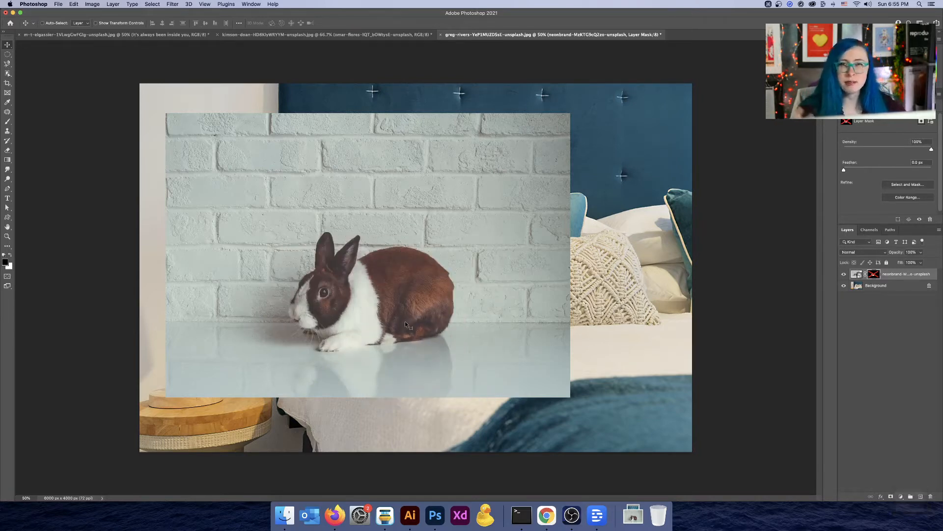
pyautogui.scroll(3, 644, 371)
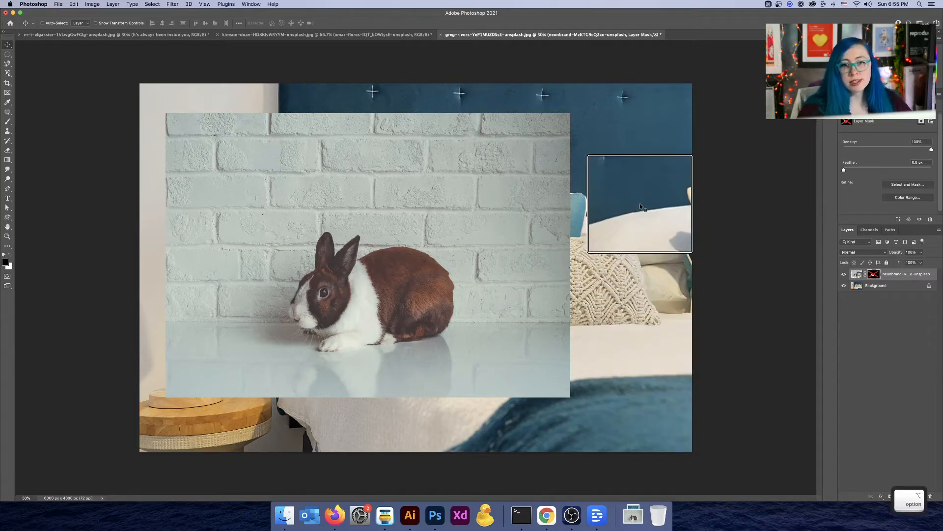
pyautogui.scroll(-3, 640, 206)
# Step: Toggle the rabbit layer's visibility and move the rabbit photo further down and left
pyautogui.click(844, 275)
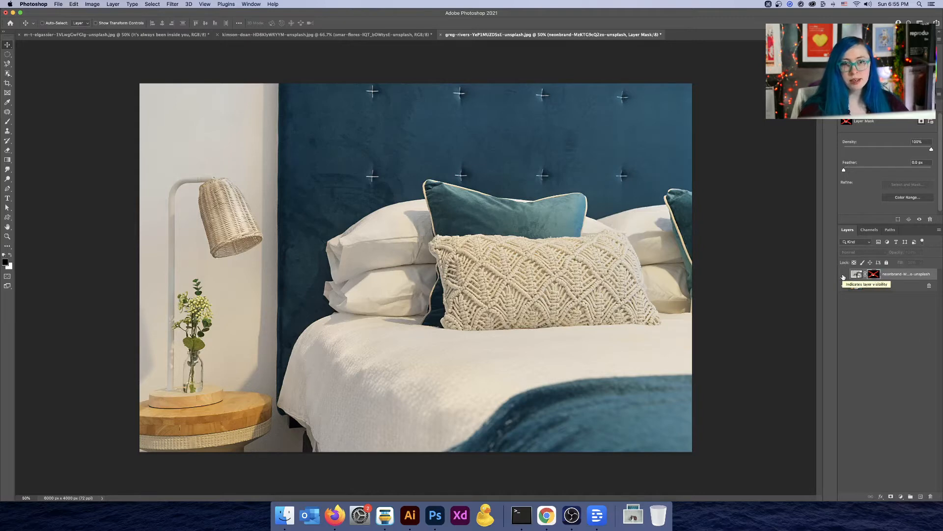
pyautogui.click(844, 276)
pyautogui.moveTo(511, 226); pyautogui.dragTo(439, 253)
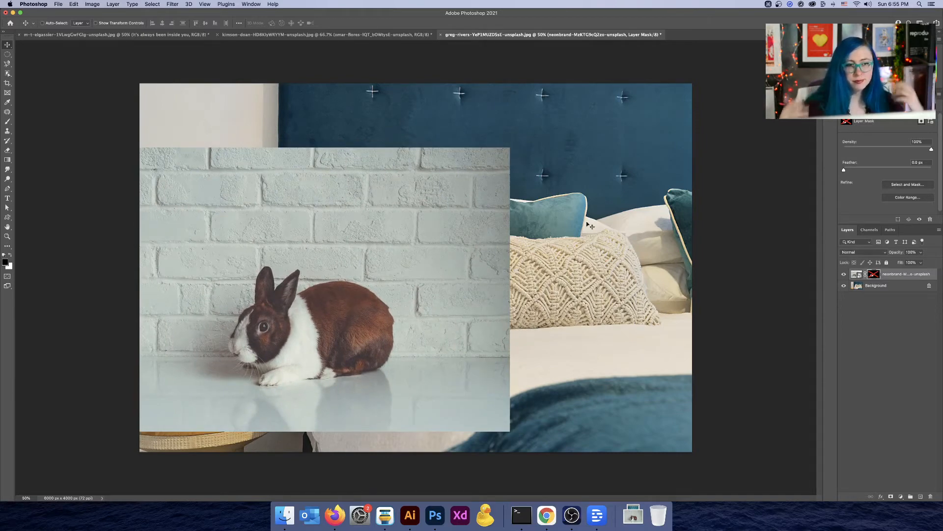
# Step: Hide and show the rabbit layer again while magnifying the bed area to compare the layers
pyautogui.press('alt')
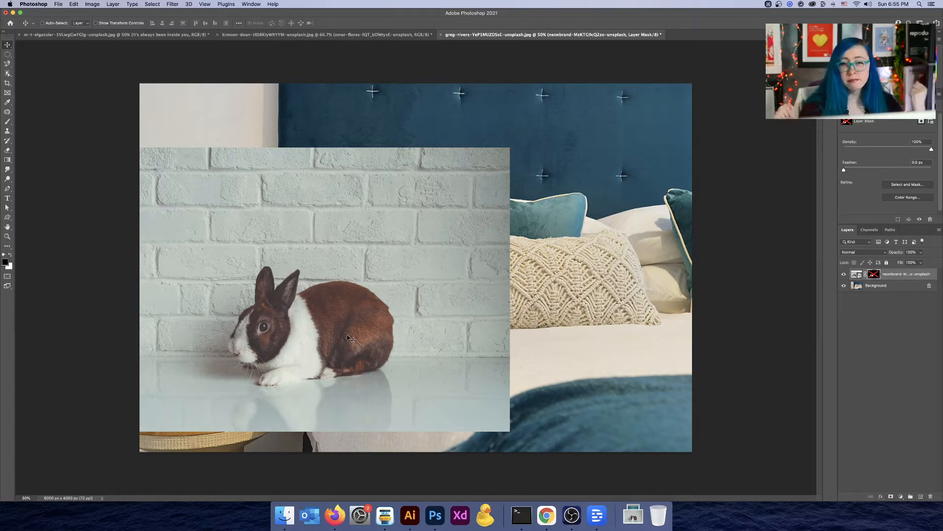
pyautogui.press('ctrl')
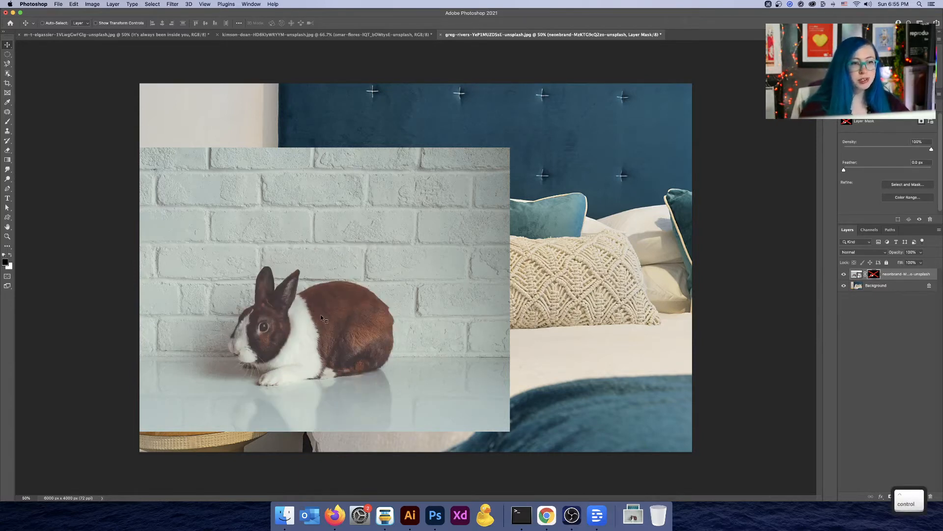
pyautogui.press('ctrl')
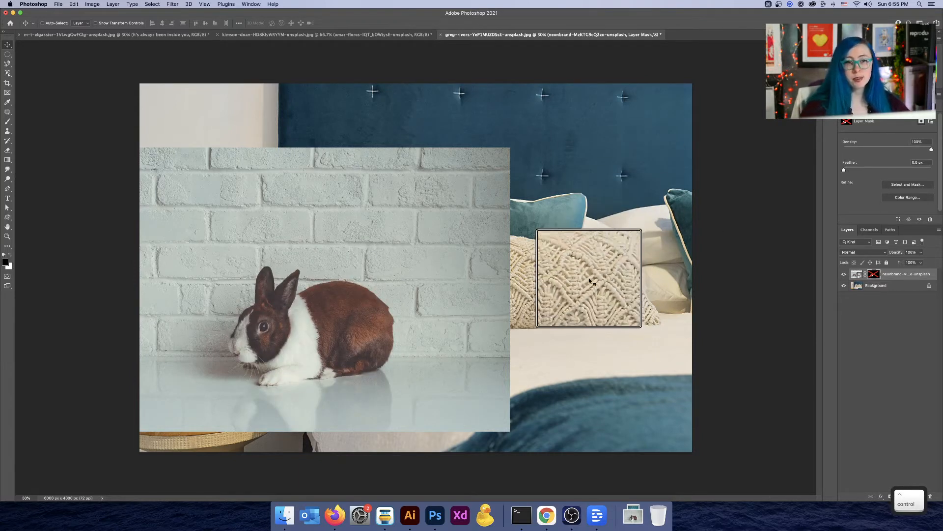
pyautogui.click(844, 273)
pyautogui.press('ctrl')
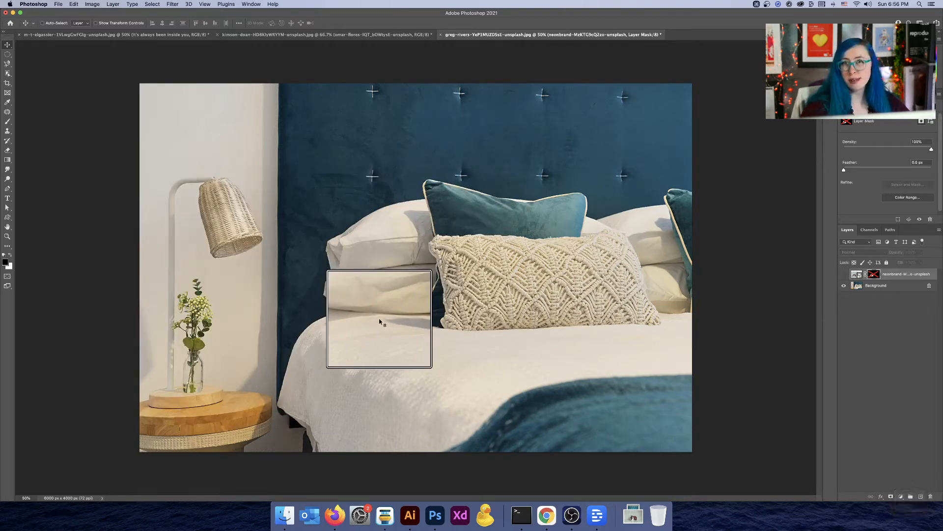
pyautogui.press('alt')
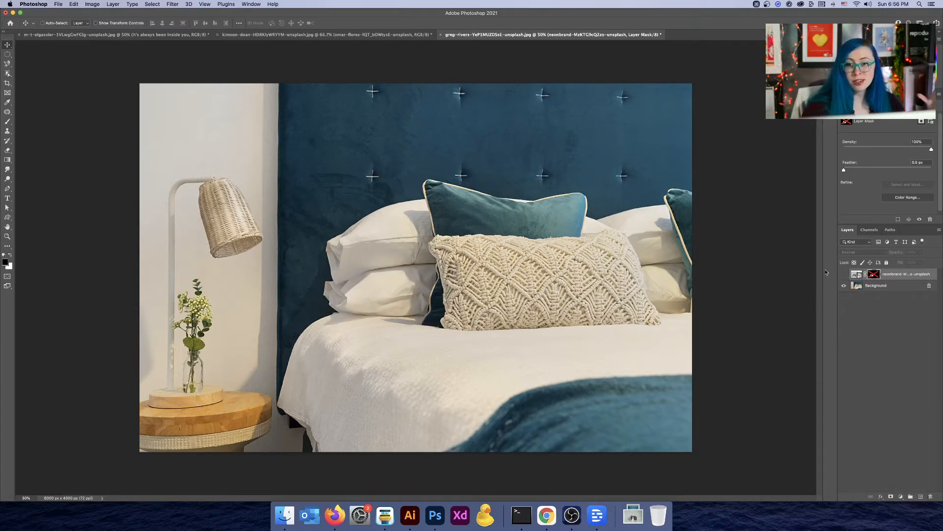
pyautogui.click(845, 275)
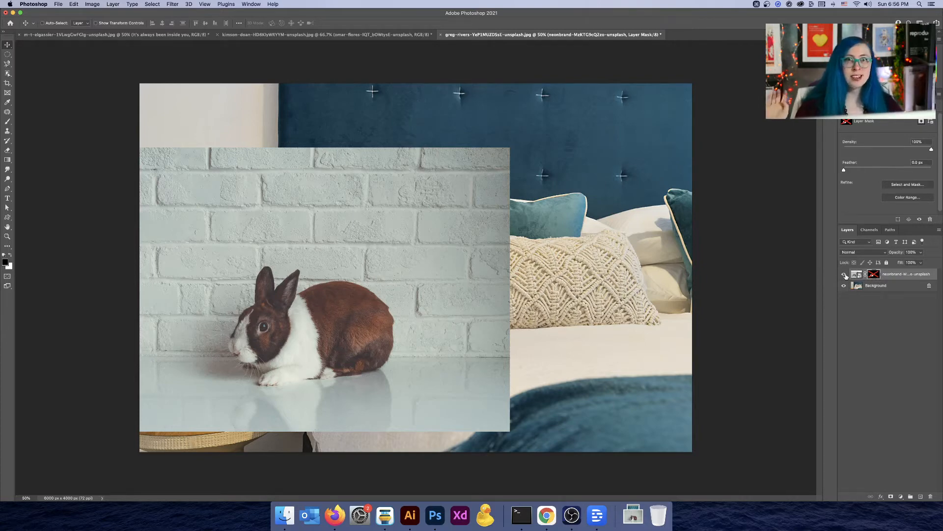
# Step: Reposition the rabbit photo toward the centre of the scene and delete its layer mask
pyautogui.moveTo(420, 283); pyautogui.dragTo(564, 243)
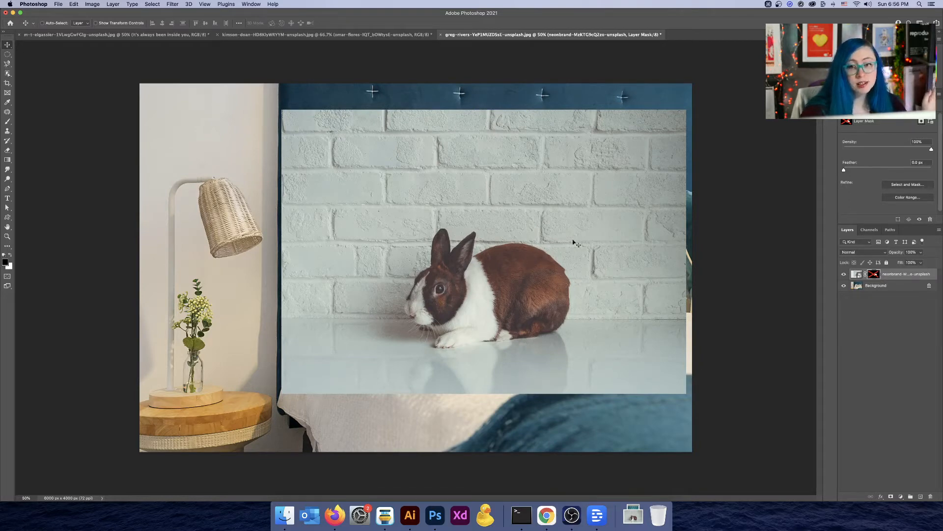
pyautogui.moveTo(535, 242); pyautogui.dragTo(484, 244)
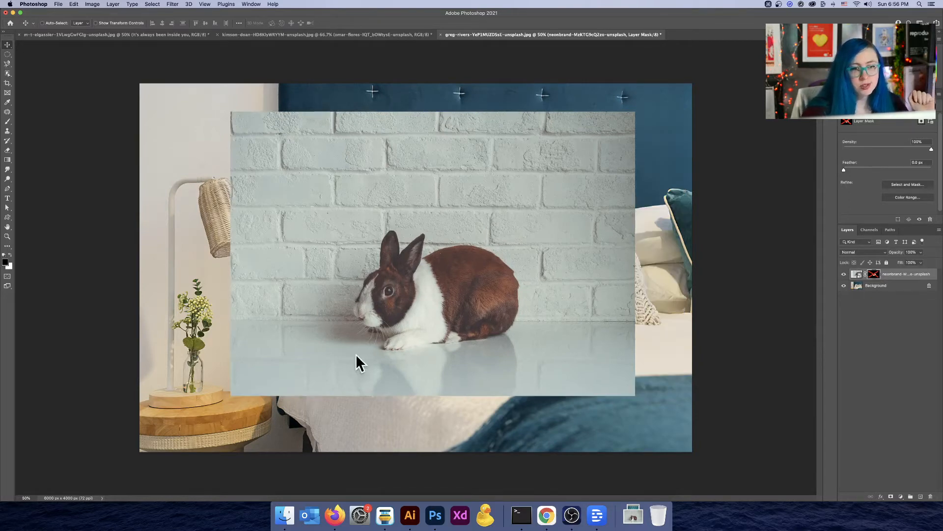
pyautogui.rightClick(872, 276)
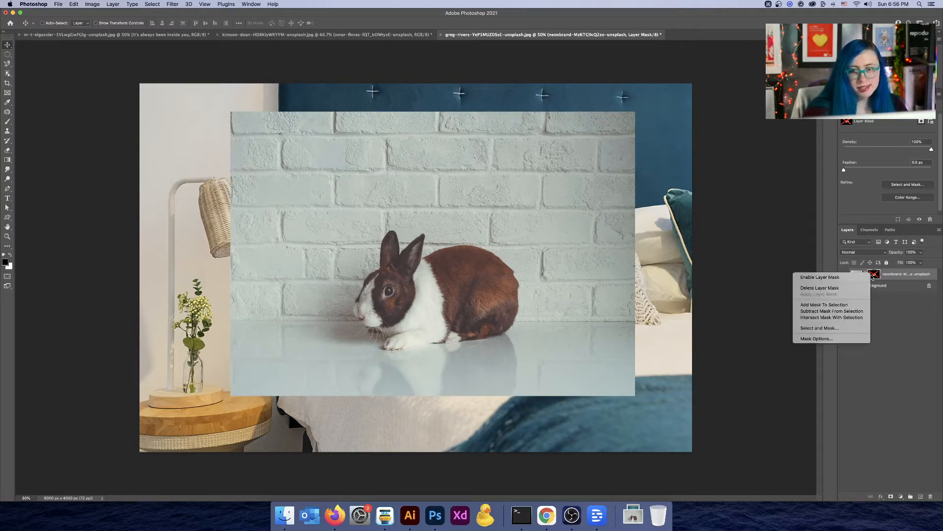
pyautogui.click(847, 288)
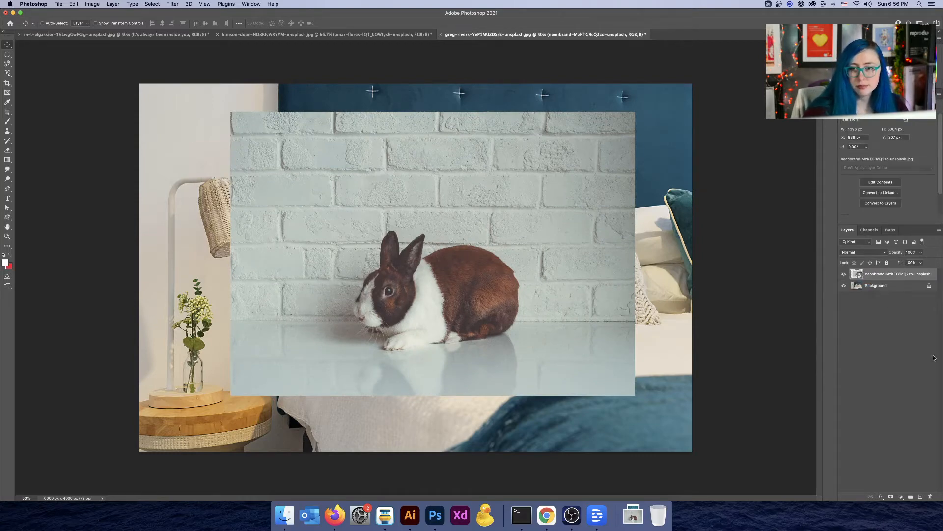
# Step: Open the rabbit smart object's contents and add a layer mask to its layer
pyautogui.doubleClick(857, 275)
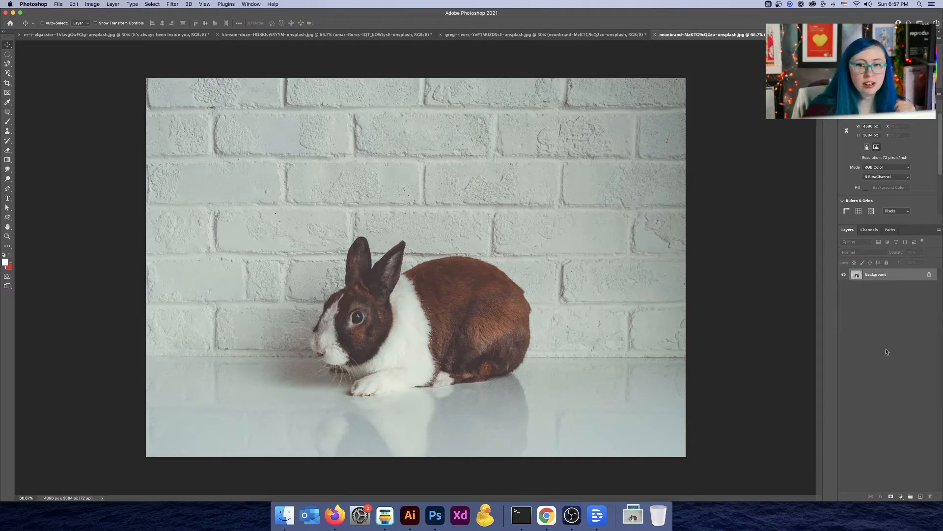
pyautogui.click(890, 496)
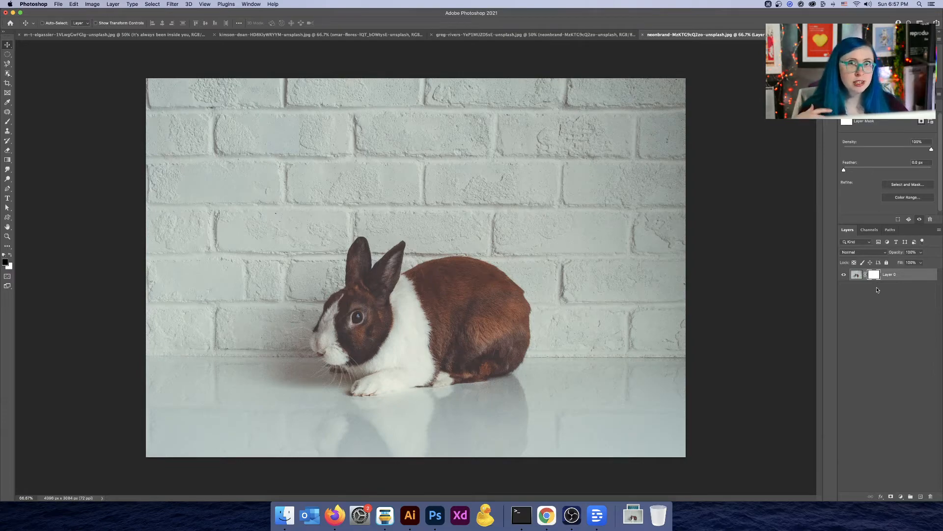
# Step: Zoom in and out on the rabbit and open the channels list to view the layer mask channel
pyautogui.press('super+plus')
pyautogui.press('super+plus')
pyautogui.scroll(5, 387, 247)
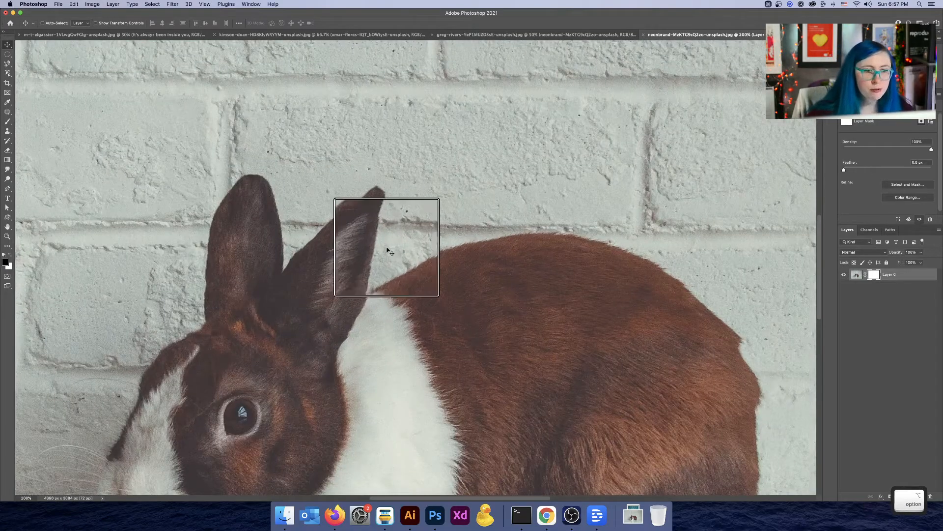
pyautogui.press('super+minus')
pyautogui.press('super+minus')
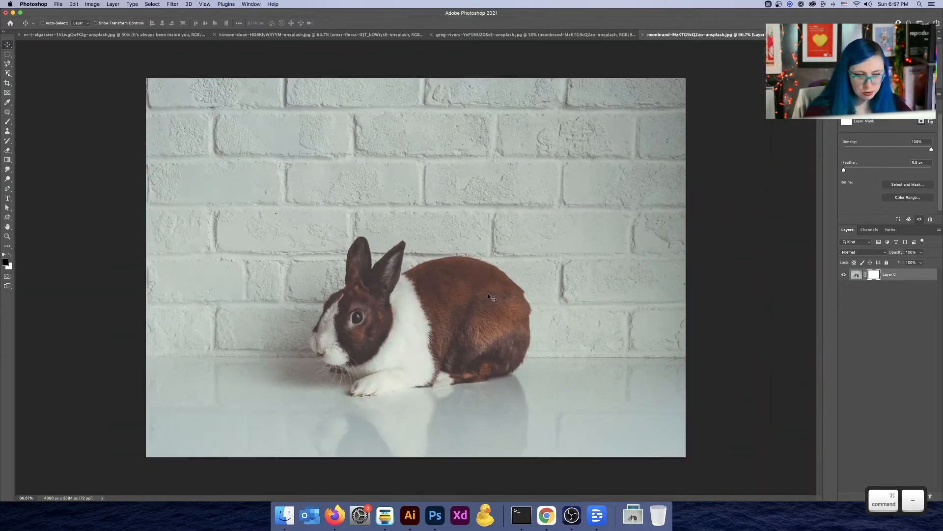
pyautogui.click(869, 230)
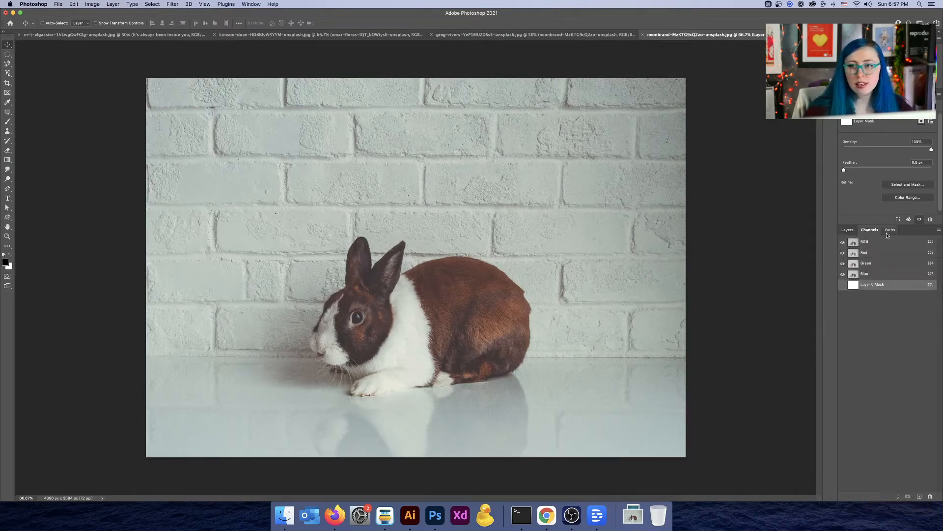
# Step: Examine the Red, Green and Blue channels one at a time to compare the rabbit's contrast against the background
pyautogui.click(864, 252)
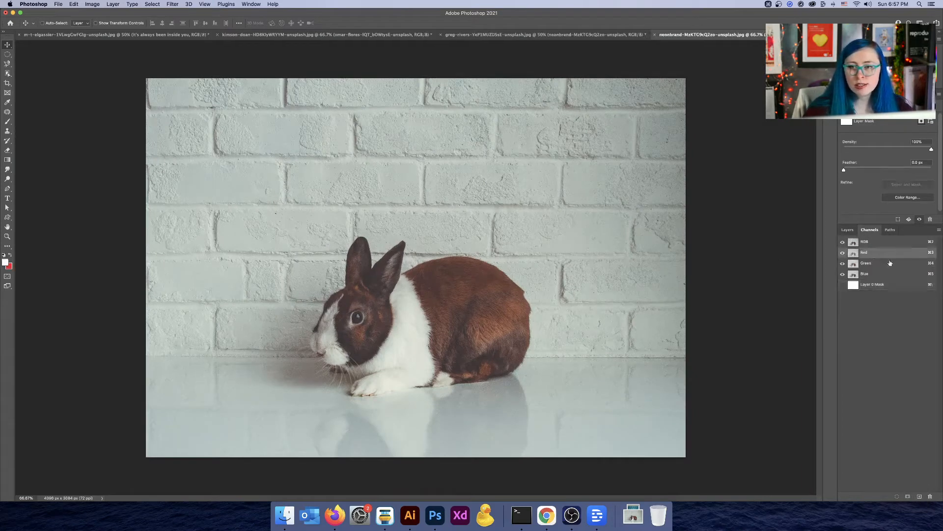
pyautogui.click(842, 253)
pyautogui.click(843, 253)
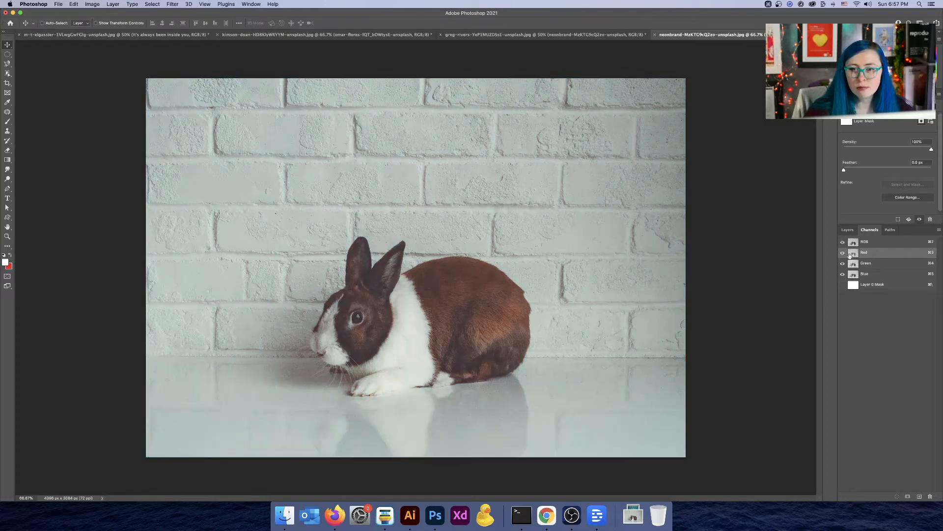
pyautogui.click(864, 242)
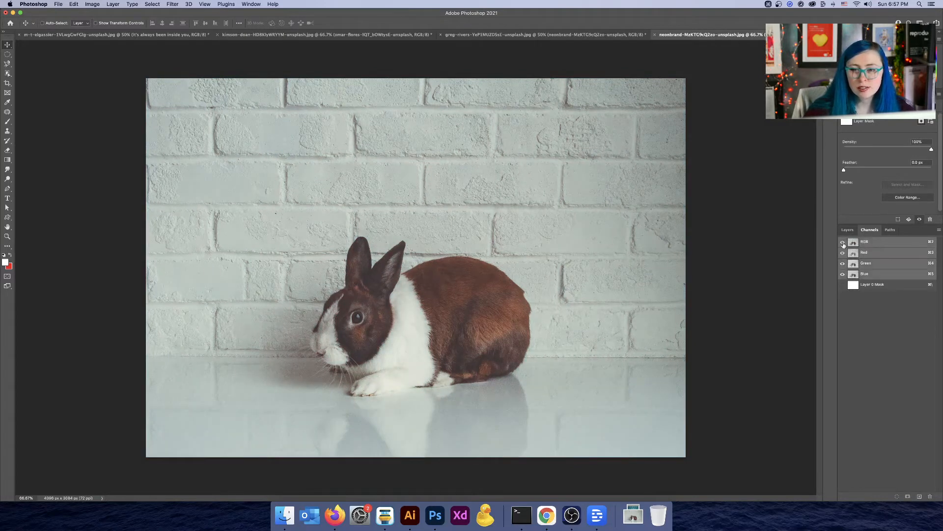
pyautogui.click(842, 252)
pyautogui.click(853, 264)
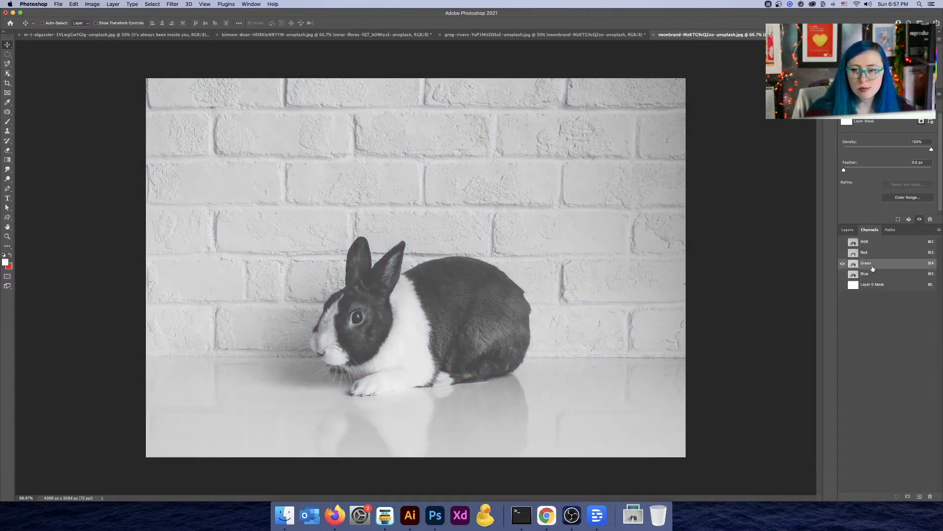
pyautogui.click(856, 254)
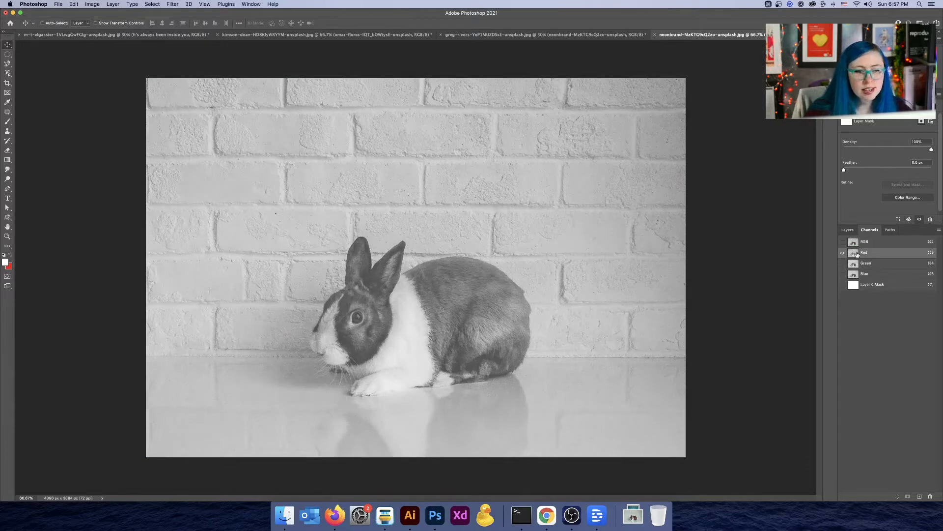
pyautogui.click(853, 265)
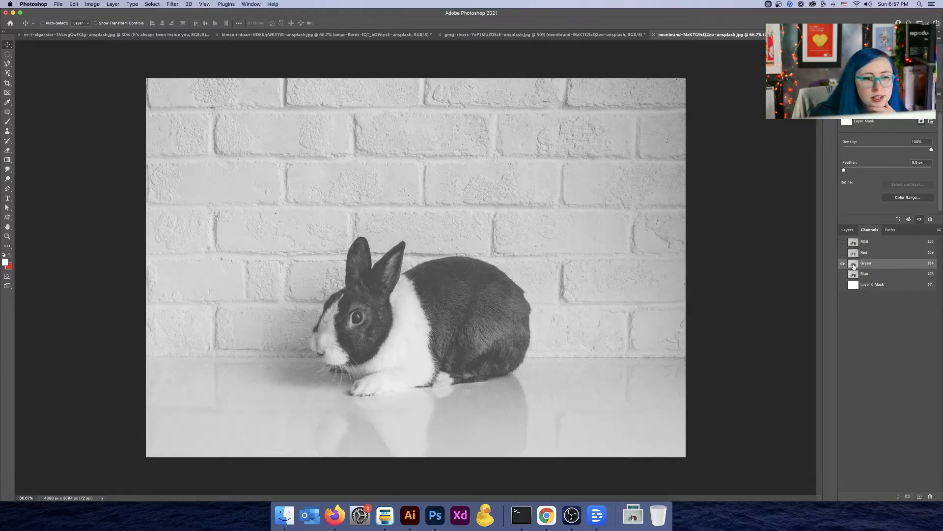
pyautogui.click(854, 275)
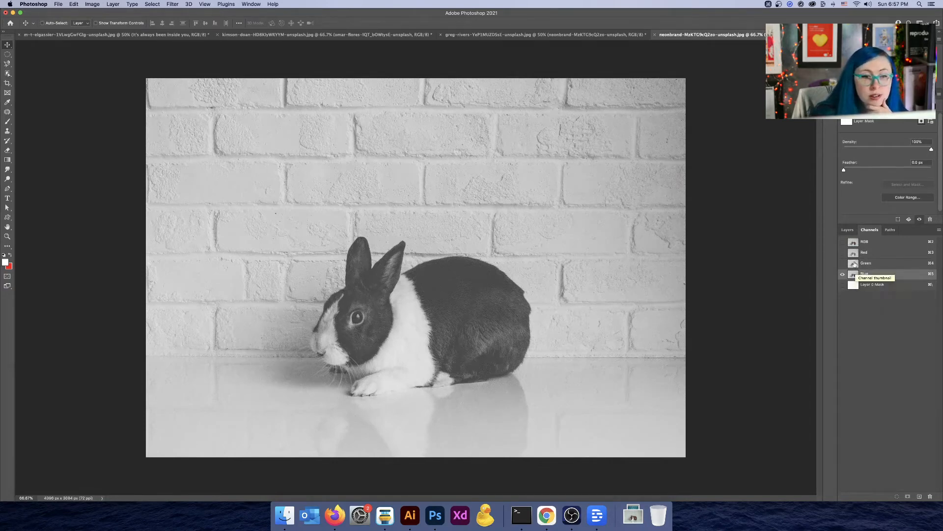
pyautogui.click(855, 265)
pyautogui.click(855, 254)
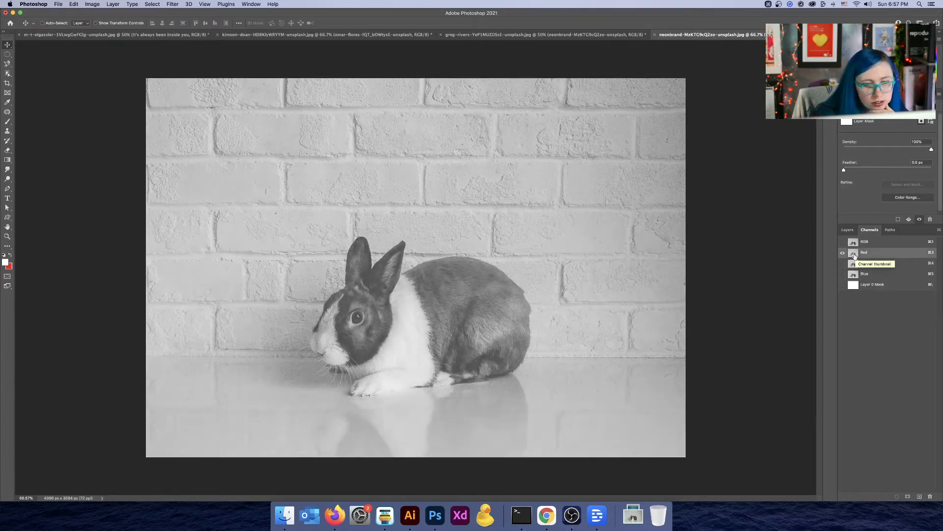
# Step: Apply Levels to the Red channel, moving the black input point inward to darken it
pyautogui.press('super+l')
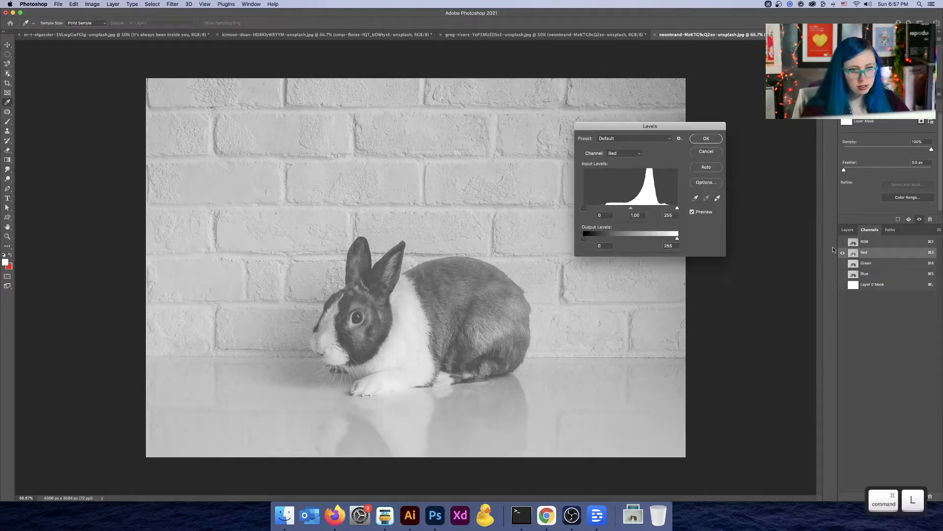
pyautogui.moveTo(584, 208); pyautogui.dragTo(619, 211)
pyautogui.click(707, 142)
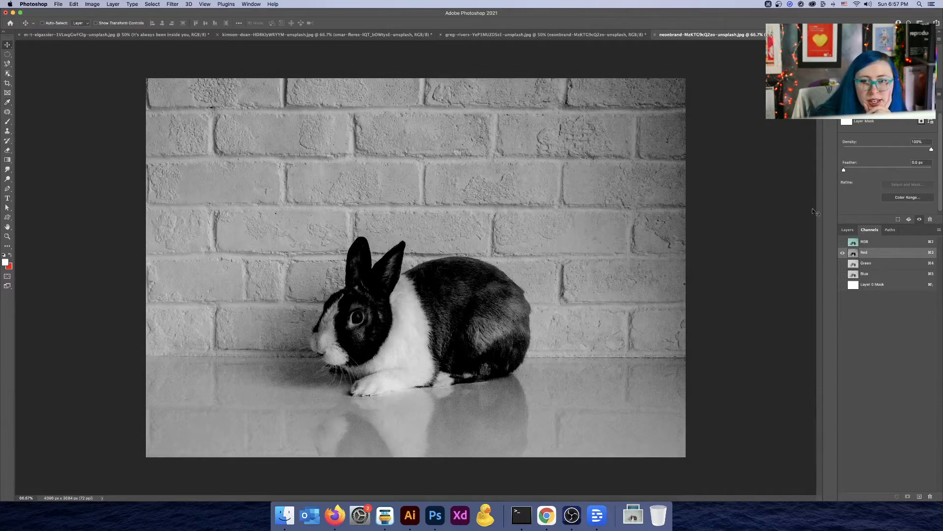
# Step: Apply Levels to the Green channel with the black input level raised to 96
pyautogui.click(855, 266)
pyautogui.press('super+l')
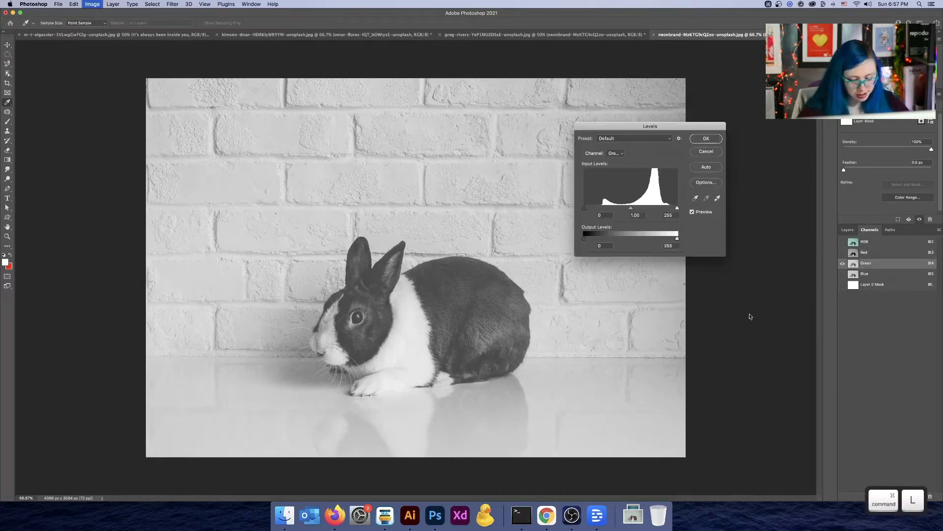
pyautogui.moveTo(583, 207); pyautogui.dragTo(617, 212)
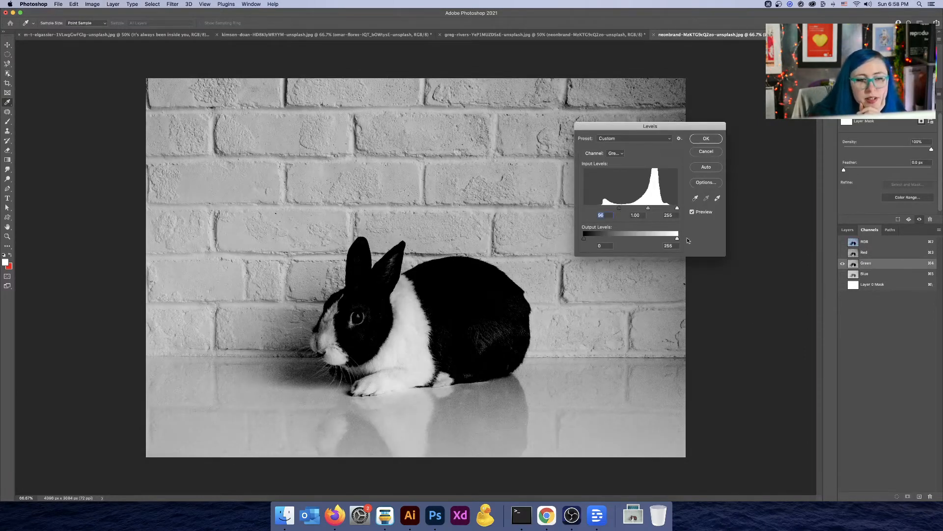
pyautogui.click(703, 140)
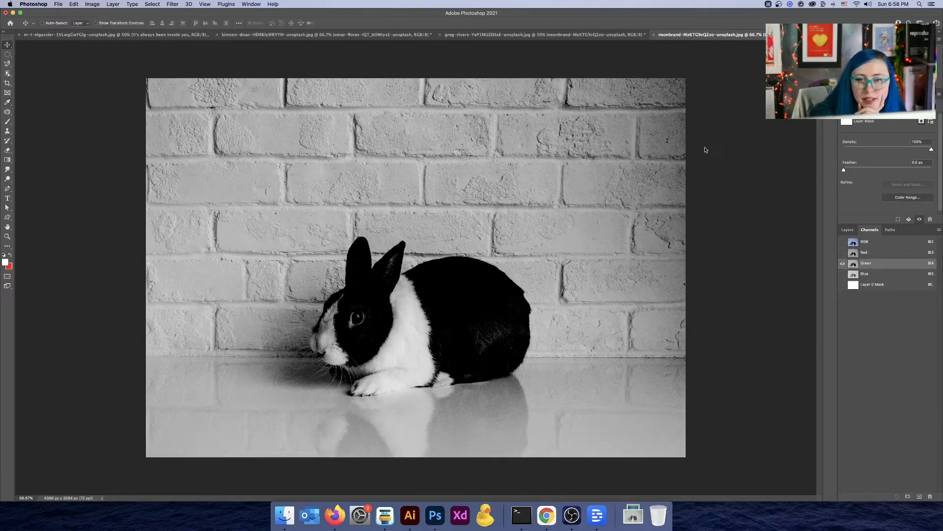
# Step: Apply Levels to the Blue channel with the black input level raised to 68
pyautogui.click(853, 274)
pyautogui.press('super+l')
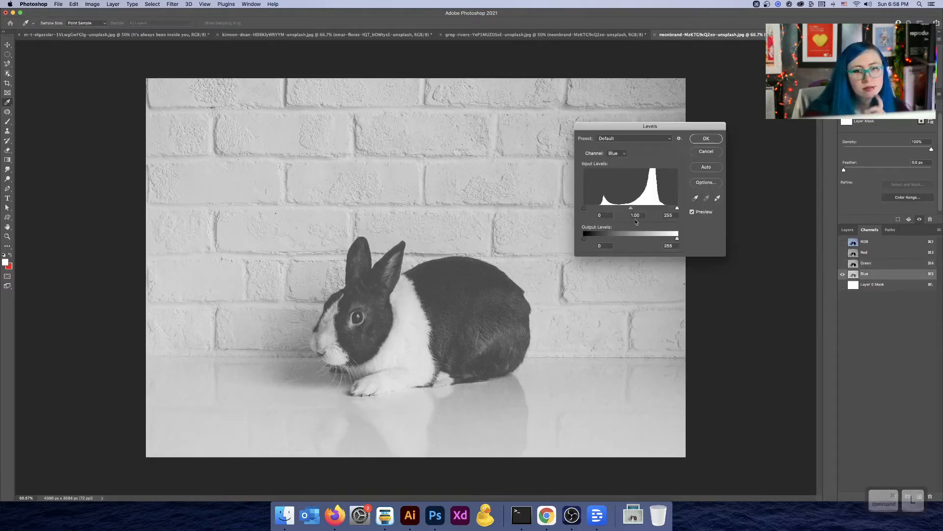
pyautogui.moveTo(587, 210); pyautogui.dragTo(614, 212)
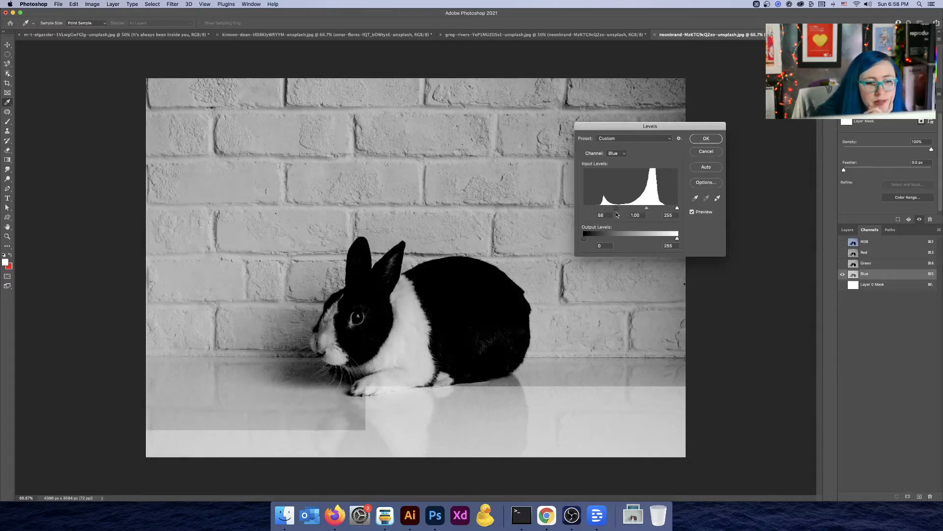
pyautogui.click(705, 139)
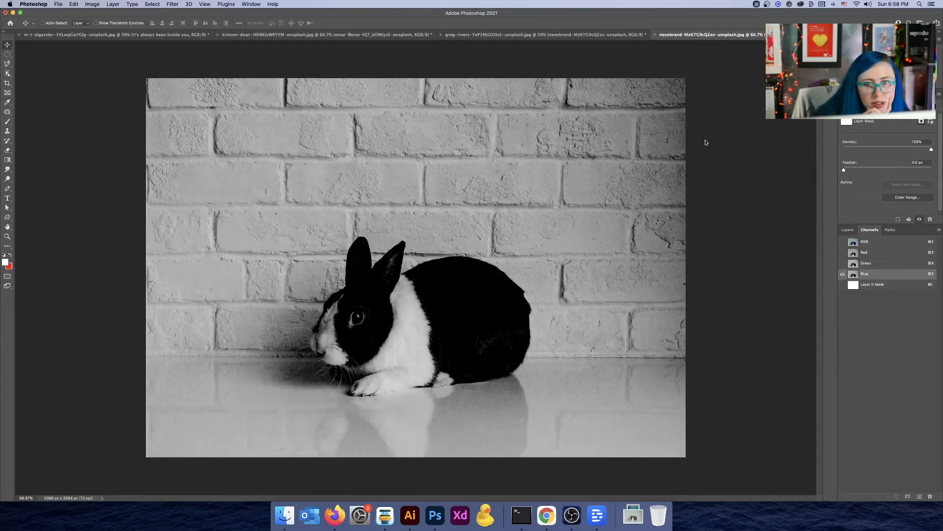
# Step: Compare the adjusted Red, Green and Blue channels and return to the composite RGB channel
pyautogui.click(874, 264)
pyautogui.click(874, 251)
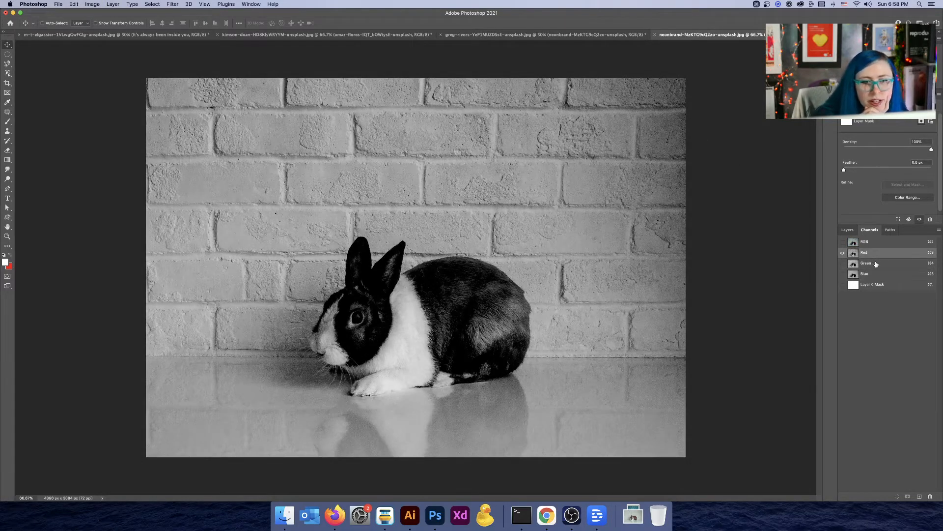
pyautogui.click(876, 263)
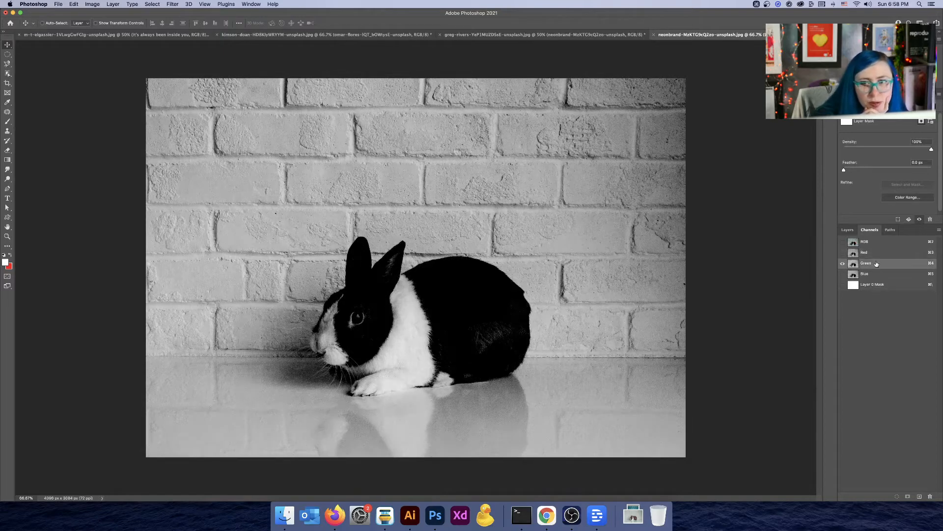
pyautogui.click(878, 274)
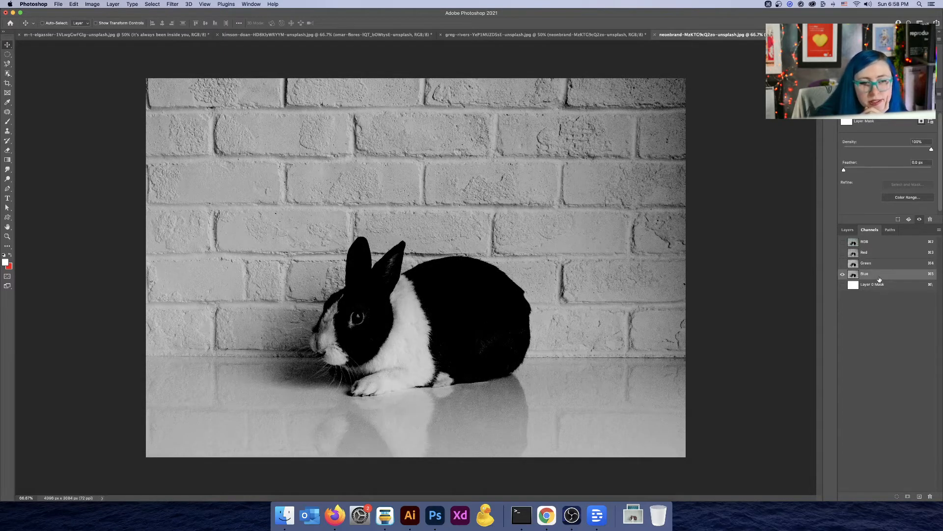
pyautogui.click(864, 241)
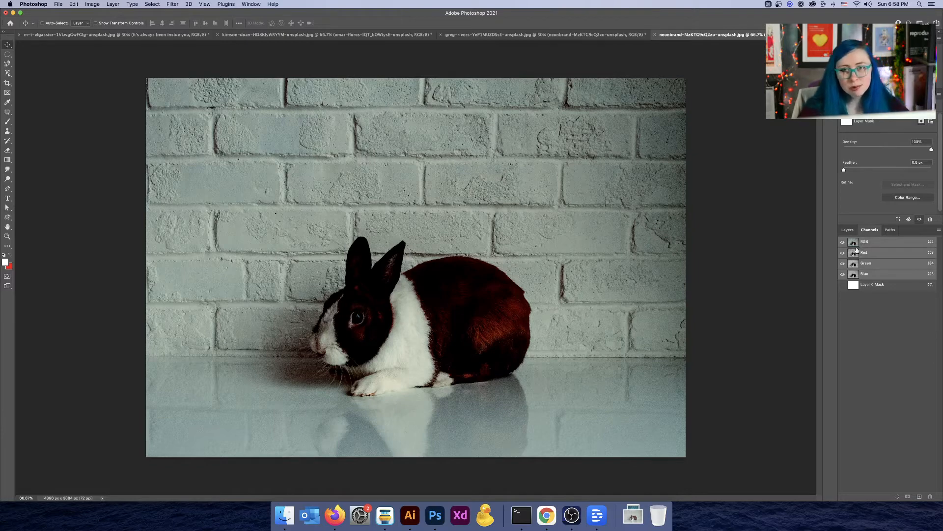
# Step: Revert the document to its opened state in History and select the Blue channel
pyautogui.click(830, 43)
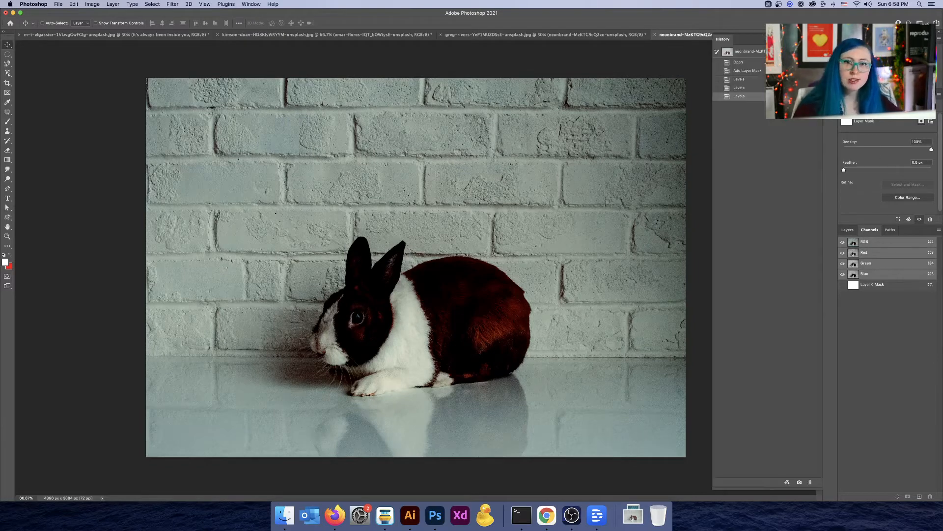
pyautogui.click(738, 62)
pyautogui.click(870, 274)
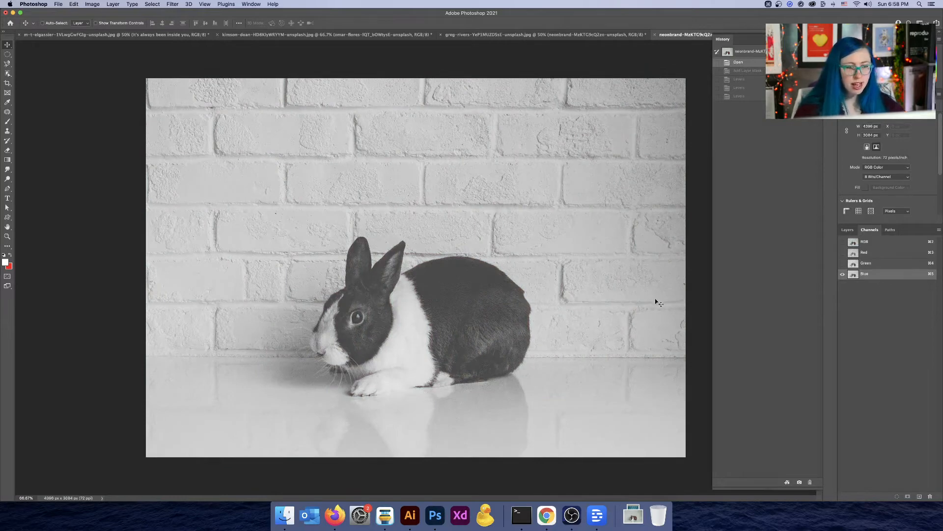
# Step: Copy the entire Blue channel and paste it into a new layer mask on the rabbit layer, then deselect
pyautogui.press('super+a')
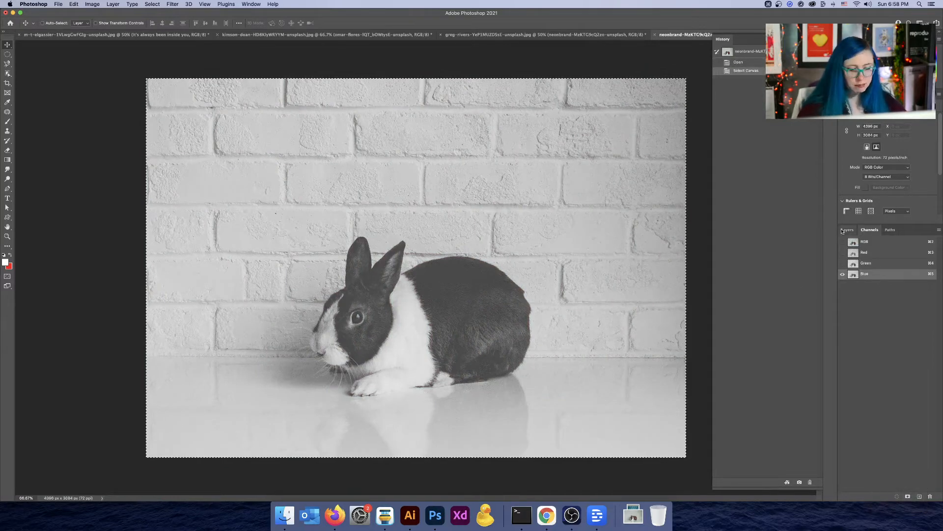
pyautogui.click(865, 241)
pyautogui.click(847, 229)
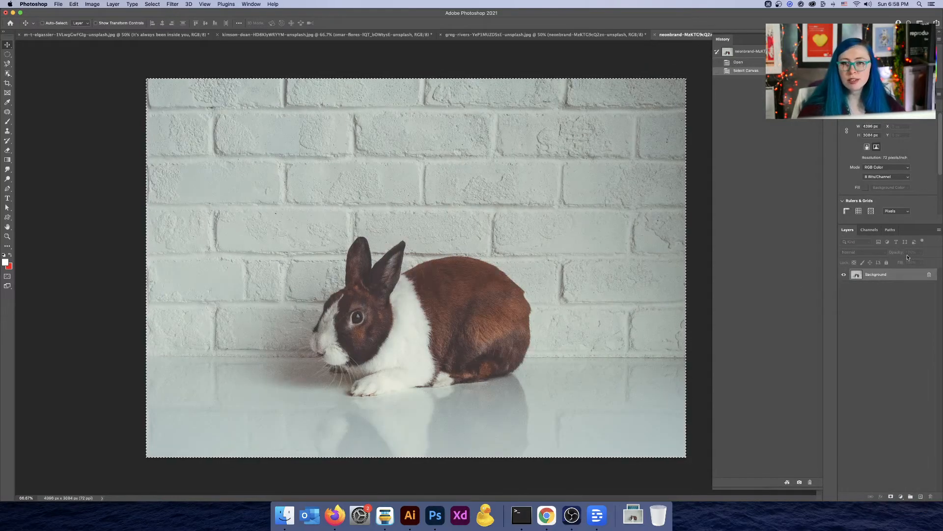
pyautogui.click(892, 496)
pyautogui.keyDown('alt'); pyautogui.click(875, 275); pyautogui.keyUp('alt')
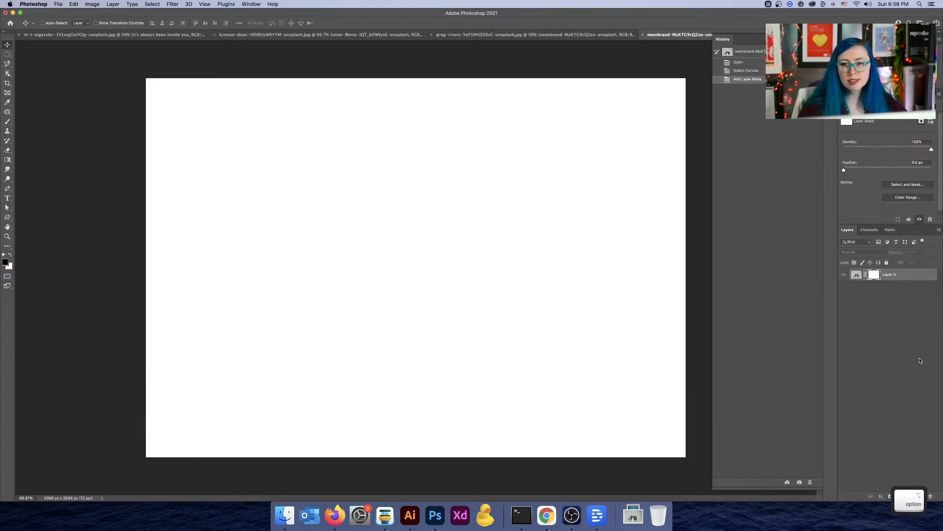
pyautogui.press('super+a')
pyautogui.press('super+v')
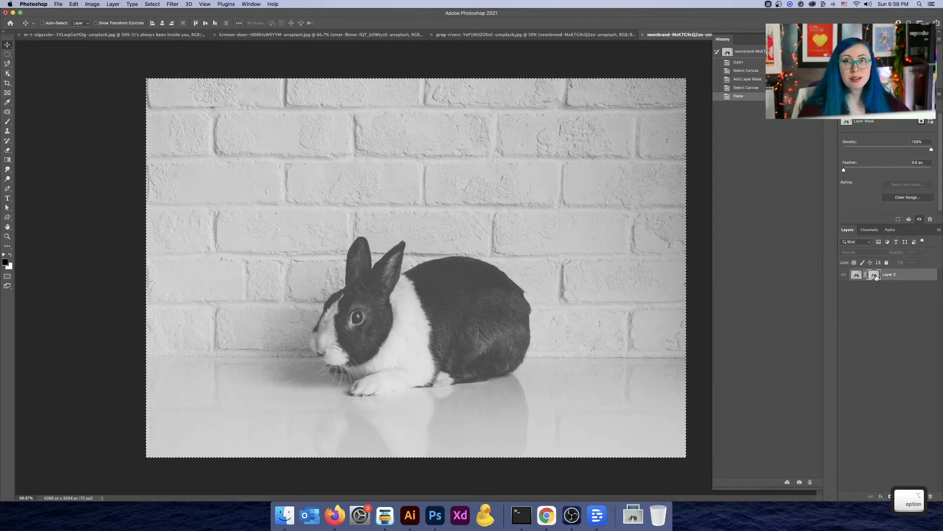
pyautogui.press('super+d')
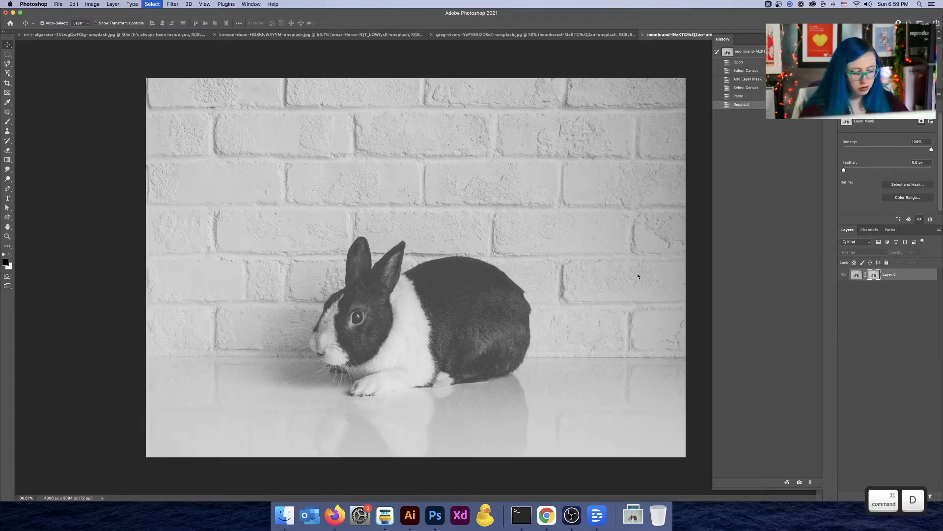
pyautogui.press('super+l')
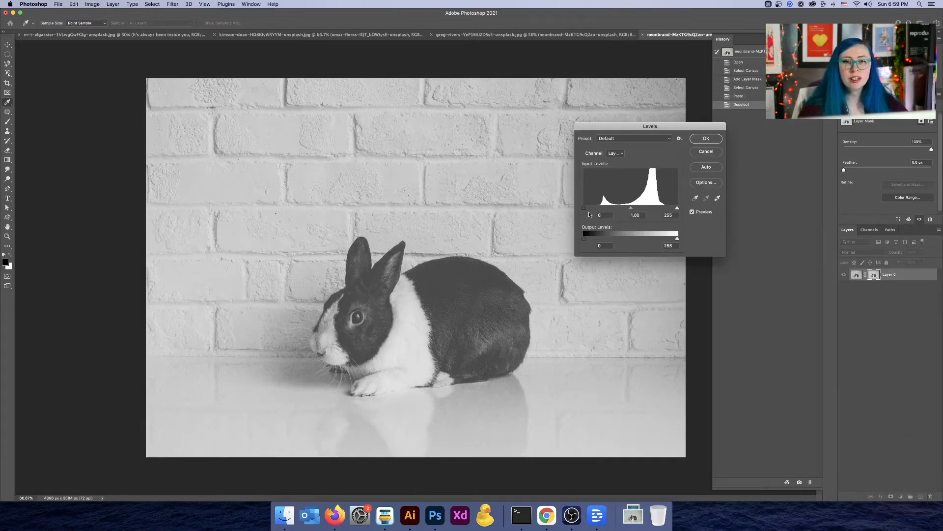
pyautogui.moveTo(584, 207); pyautogui.dragTo(597, 208)
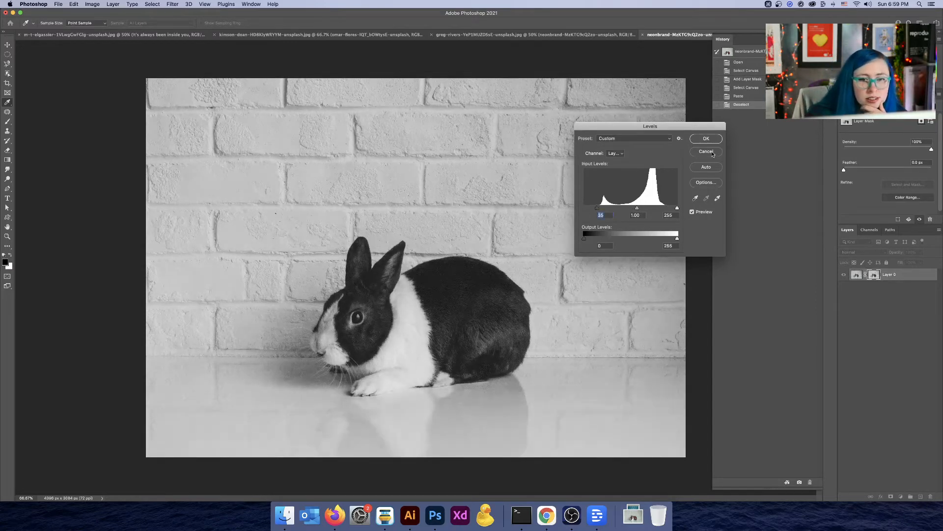
pyautogui.click(706, 152)
# Step: Add a Curves adjustment layer above the rabbit layer and undo it
pyautogui.click(901, 497)
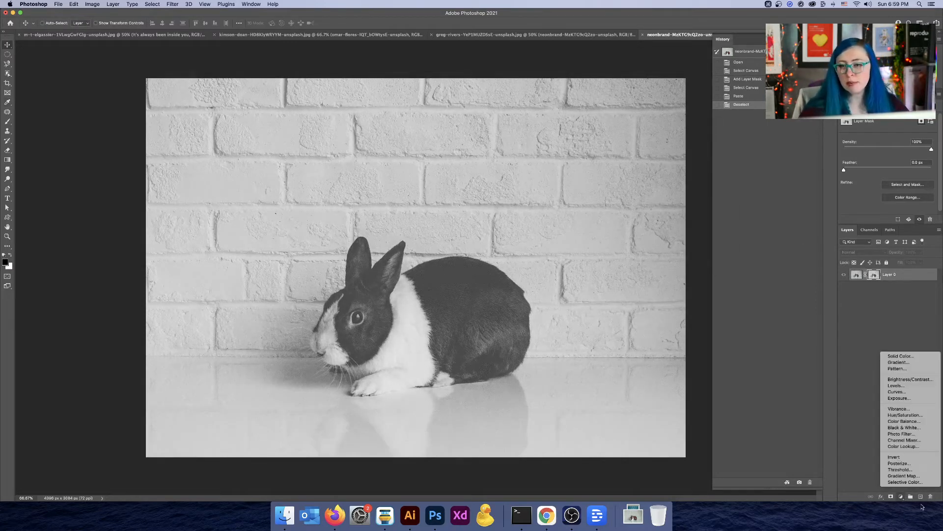
pyautogui.click(898, 392)
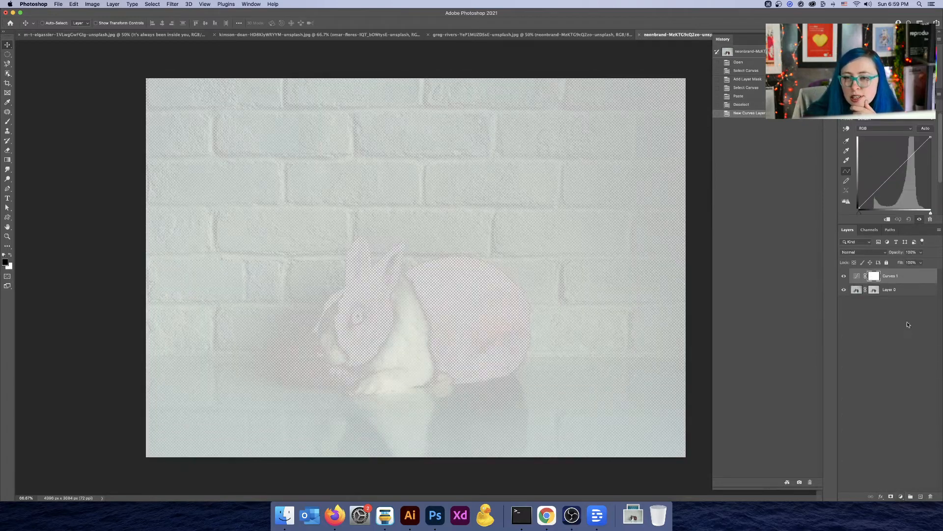
pyautogui.press('super+z')
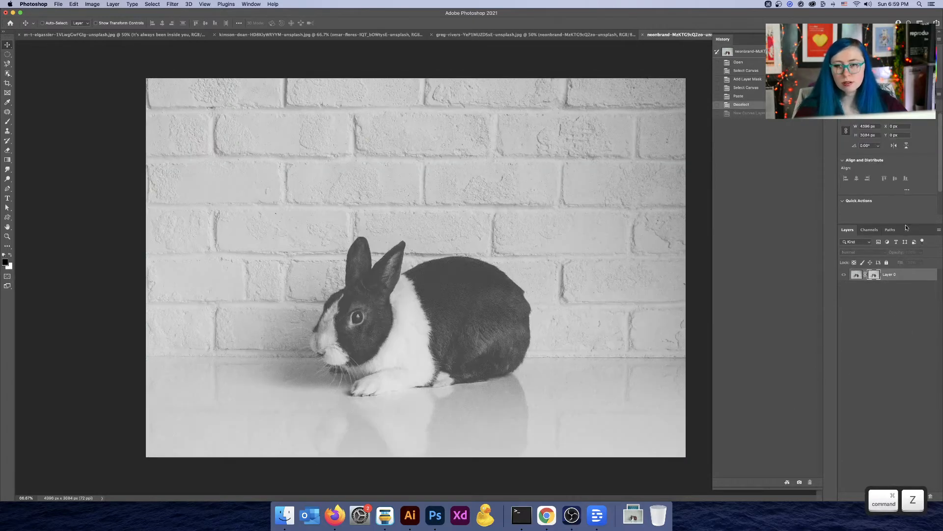
# Step: Select the rabbit layer's mask and apply Curves to it, pulling in black and white points and steepening the curve for strong contrast
pyautogui.keyDown('alt'); pyautogui.click(877, 274); pyautogui.keyUp('alt')
pyautogui.keyDown('alt'); pyautogui.click(875, 274); pyautogui.keyUp('alt')
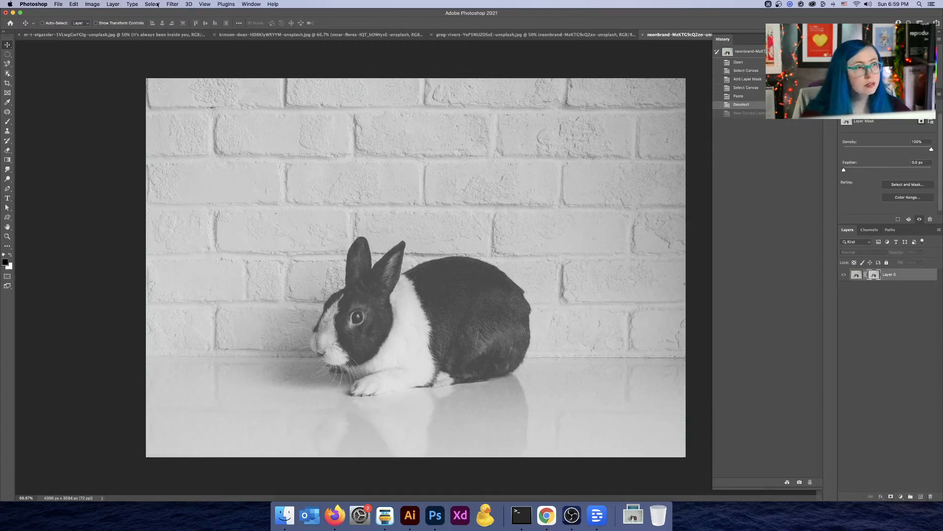
pyautogui.click(157, 4)
pyautogui.moveTo(93, 4)
pyautogui.moveTo(98, 25)
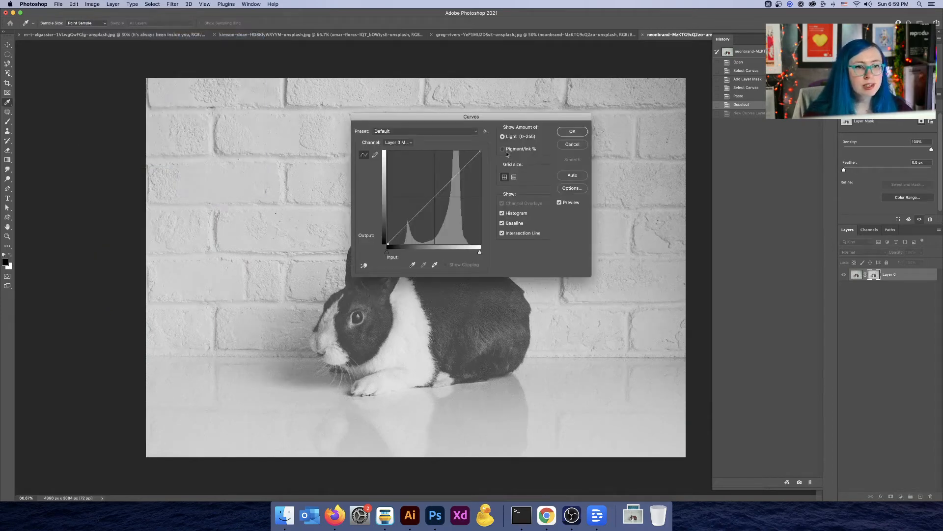
pyautogui.moveTo(490, 122); pyautogui.dragTo(687, 103)
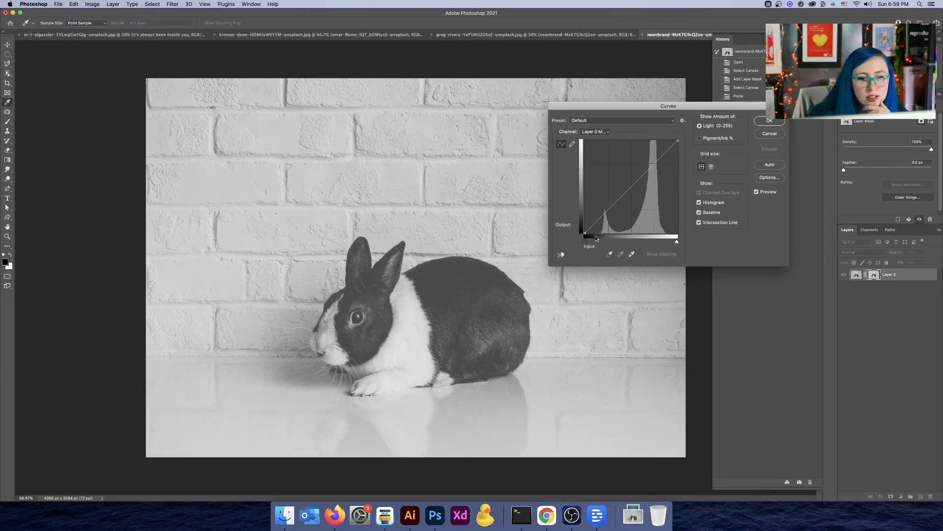
pyautogui.moveTo(584, 232); pyautogui.dragTo(597, 233)
pyautogui.moveTo(678, 243); pyautogui.dragTo(660, 240)
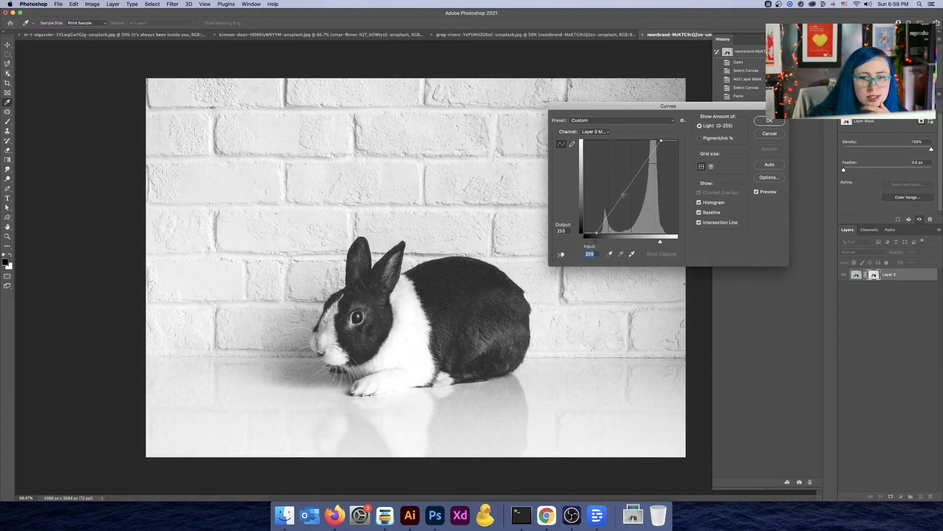
pyautogui.moveTo(624, 195); pyautogui.dragTo(628, 217)
pyautogui.moveTo(661, 142)
pyautogui.mouseDown()
pyautogui.moveTo(650, 165)
pyautogui.moveTo(651, 147)
pyautogui.mouseUp()
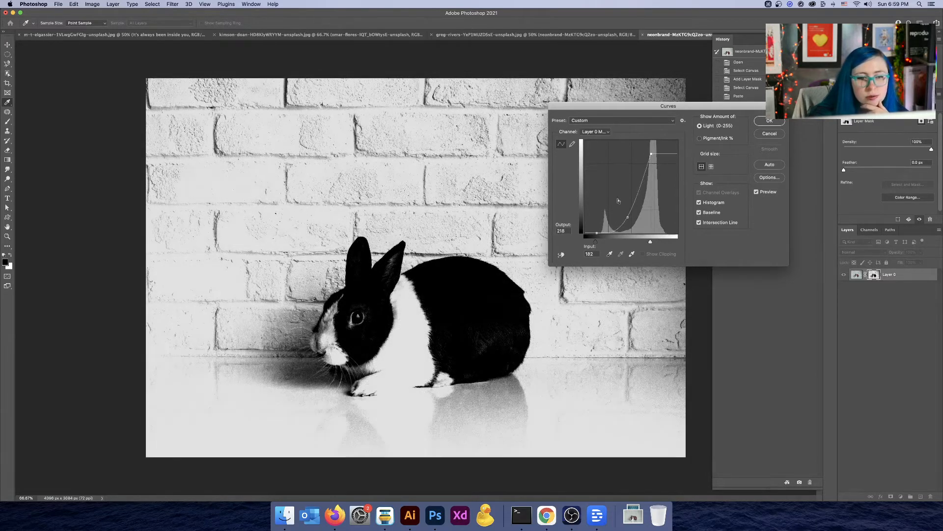
pyautogui.moveTo(626, 218)
pyautogui.mouseDown()
pyautogui.moveTo(645, 242)
pyautogui.moveTo(616, 234)
pyautogui.moveTo(619, 217)
pyautogui.mouseUp()
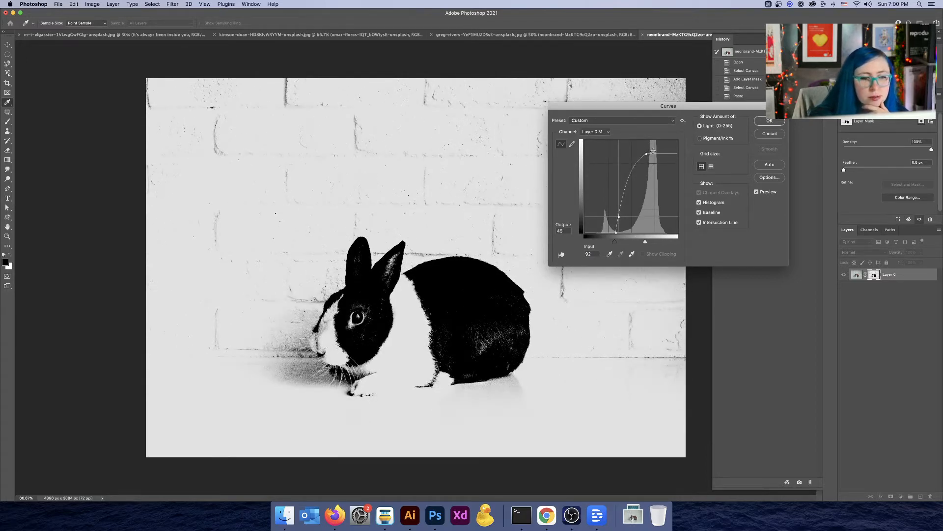
pyautogui.moveTo(653, 151); pyautogui.dragTo(642, 135)
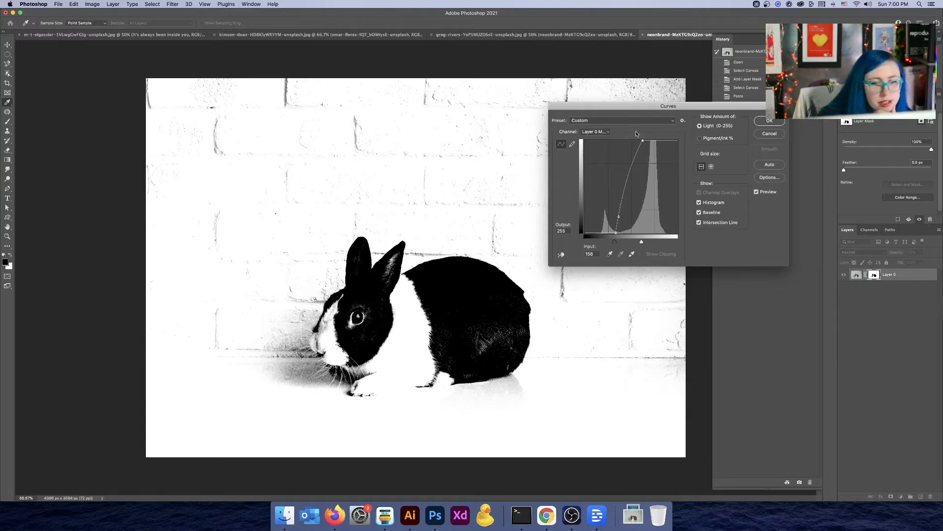
pyautogui.click(770, 121)
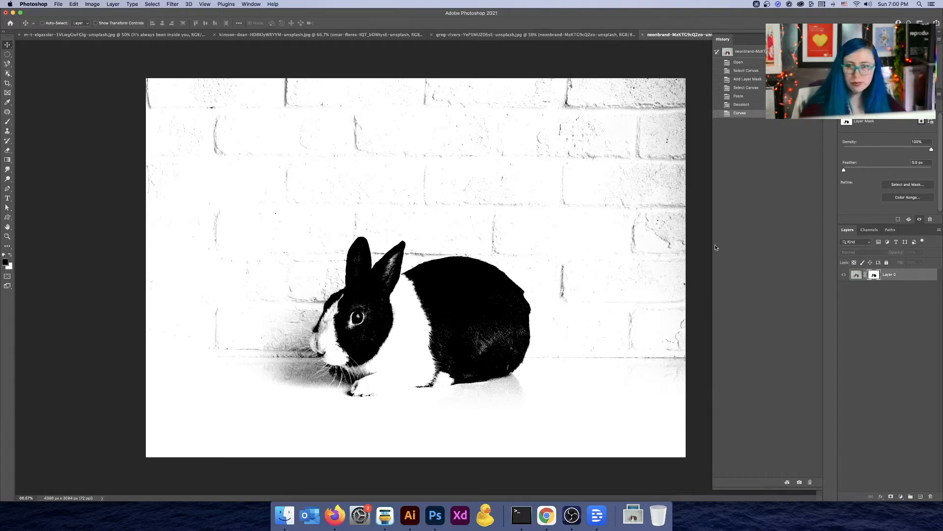
# Step: Switch to the Brush tool with white foreground, enlarge the brush, and paint white over the wall background in the mask
pyautogui.press('b')
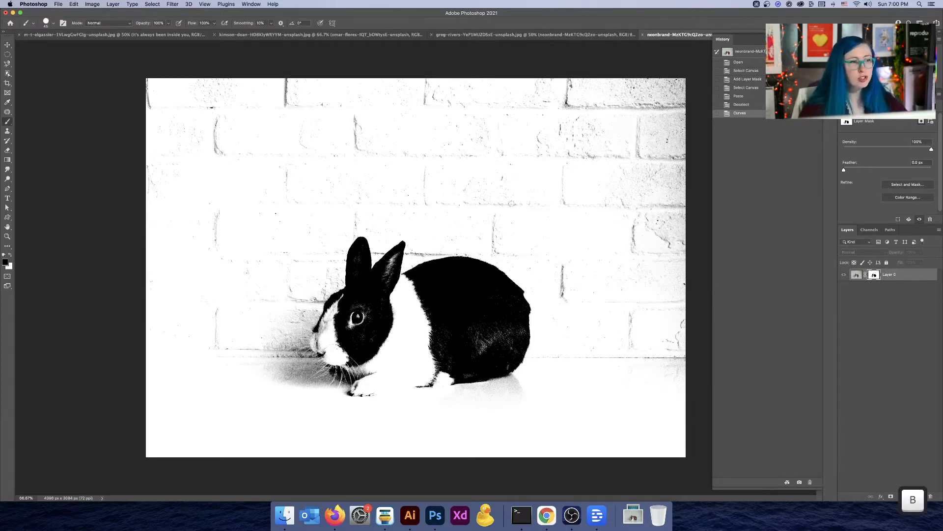
pyautogui.press('x')
pyautogui.press(']')
pyautogui.press(']')
pyautogui.press(']')
pyautogui.press(']')
pyautogui.press(']')
pyautogui.press(']')
pyautogui.press(']')
pyautogui.press(']')
pyautogui.press(']')
pyautogui.press(']')
pyautogui.press(']')
pyautogui.press(']')
pyautogui.press(']')
pyautogui.press(']')
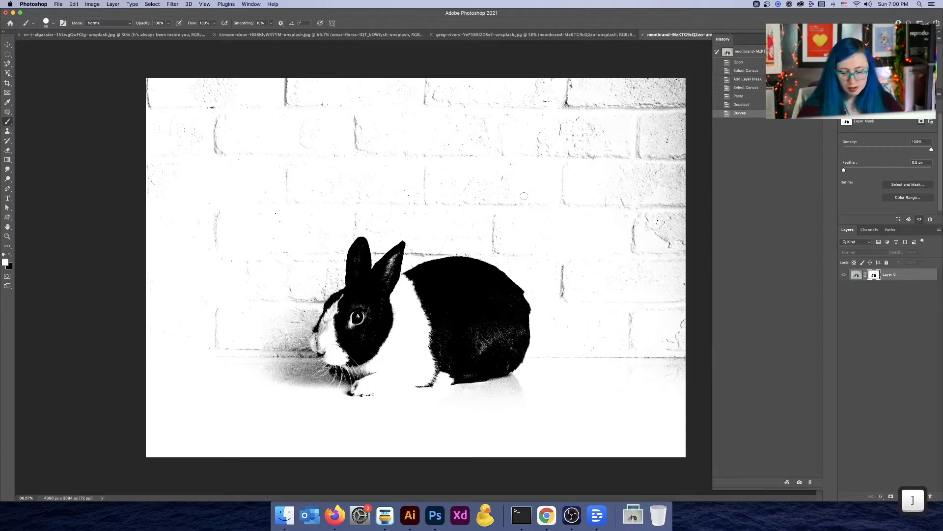
pyautogui.press(']')
pyautogui.press(']')
pyautogui.press(']')
pyautogui.press(']')
pyautogui.press(']')
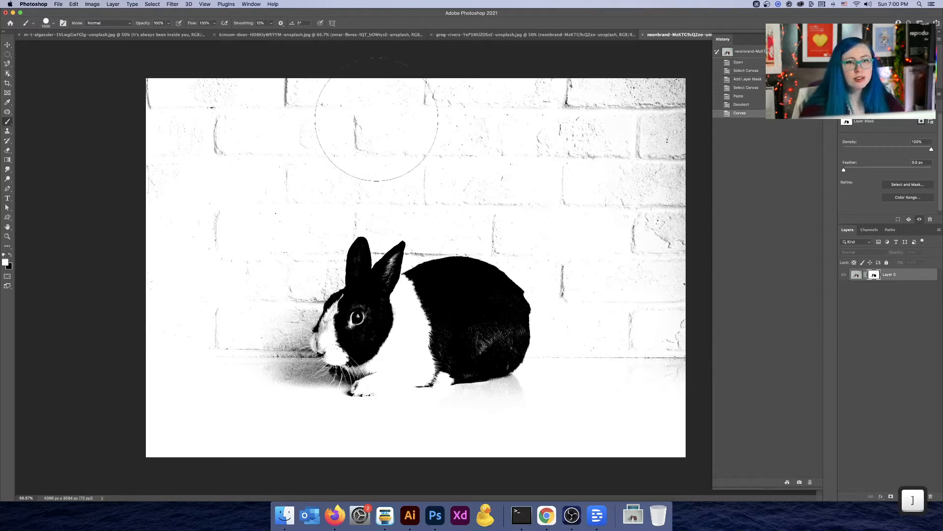
pyautogui.moveTo(160, 116)
pyautogui.mouseDown()
pyautogui.moveTo(306, 101)
pyautogui.moveTo(454, 109)
pyautogui.moveTo(688, 197)
pyautogui.moveTo(575, 164)
pyautogui.moveTo(400, 139)
pyautogui.moveTo(221, 245)
pyautogui.moveTo(192, 316)
pyautogui.moveTo(202, 268)
pyautogui.mouseUp()
pyautogui.moveTo(681, 307)
pyautogui.mouseDown()
pyautogui.moveTo(651, 344)
pyautogui.moveTo(623, 340)
pyautogui.moveTo(554, 215)
pyautogui.moveTo(511, 194)
pyautogui.mouseUp()
# Step: Paint white over the remaining background specks around the rabbit's ears and back with a smaller brush
pyautogui.press('super+equal')
pyautogui.press('super+equal')
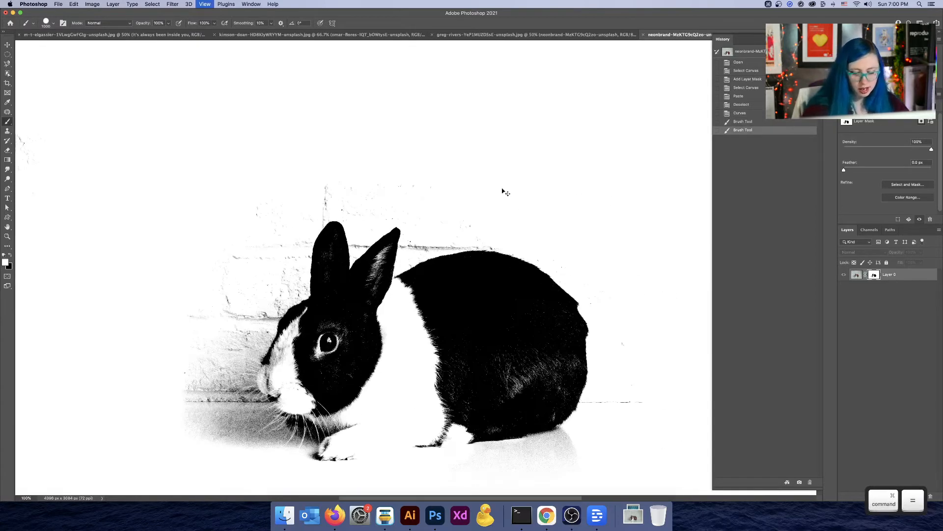
pyautogui.press('space')
pyautogui.moveTo(238, 109); pyautogui.dragTo(344, 186)
pyautogui.press('[')
pyautogui.press('[')
pyautogui.press('[')
pyautogui.press('[')
pyautogui.press('[')
pyautogui.press('[')
pyautogui.press('[')
pyautogui.press('[')
pyautogui.press('[')
pyautogui.moveTo(344, 186)
pyautogui.mouseDown()
pyautogui.moveTo(390, 201)
pyautogui.moveTo(344, 208)
pyautogui.moveTo(389, 206)
pyautogui.moveTo(416, 223)
pyautogui.moveTo(410, 217)
pyautogui.moveTo(486, 172)
pyautogui.moveTo(496, 188)
pyautogui.moveTo(617, 228)
pyautogui.moveTo(625, 251)
pyautogui.mouseUp()
pyautogui.moveTo(191, 202)
pyautogui.mouseDown()
pyautogui.moveTo(179, 229)
pyautogui.moveTo(177, 218)
pyautogui.moveTo(189, 222)
pyautogui.mouseUp()
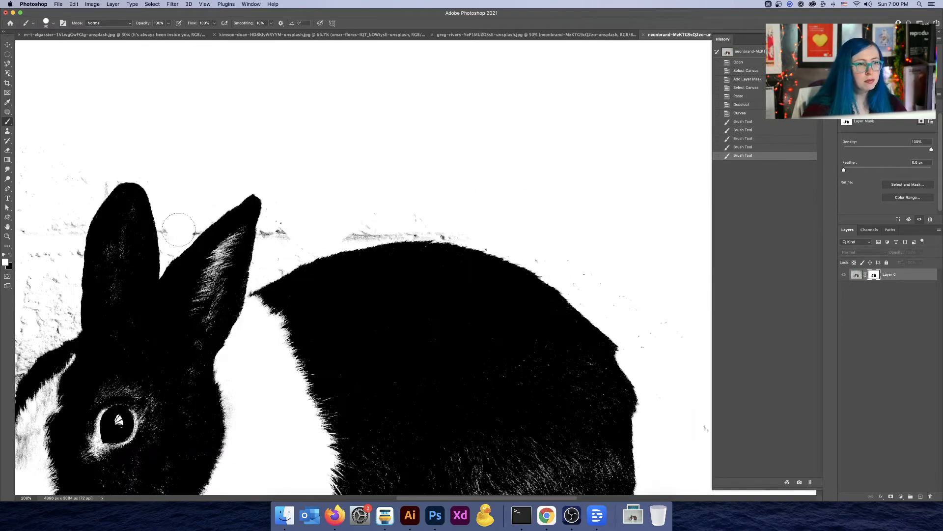
pyautogui.press('[')
pyautogui.press('[')
pyautogui.press('[')
pyautogui.press('[')
pyautogui.press('[')
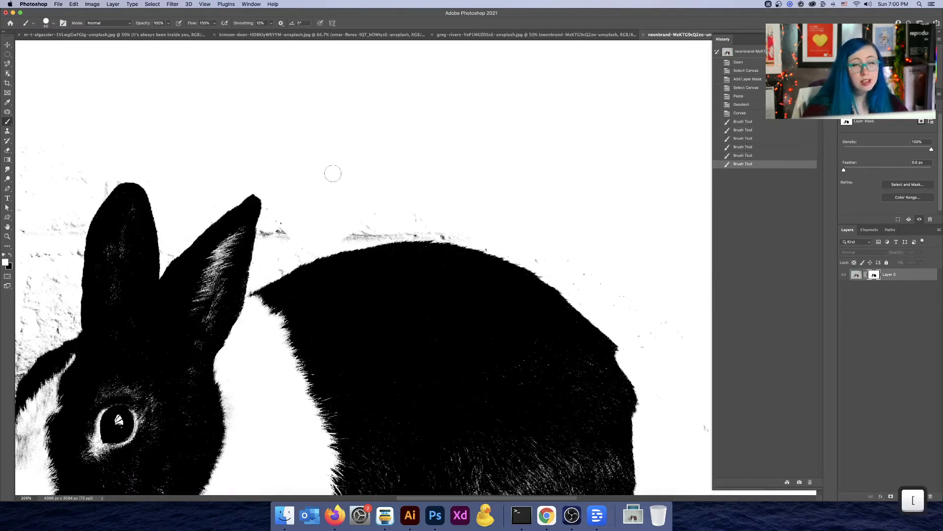
# Step: Leave the mask-only view to preview the masked rabbit layer
pyautogui.press('super+minus')
pyautogui.press('super+minus')
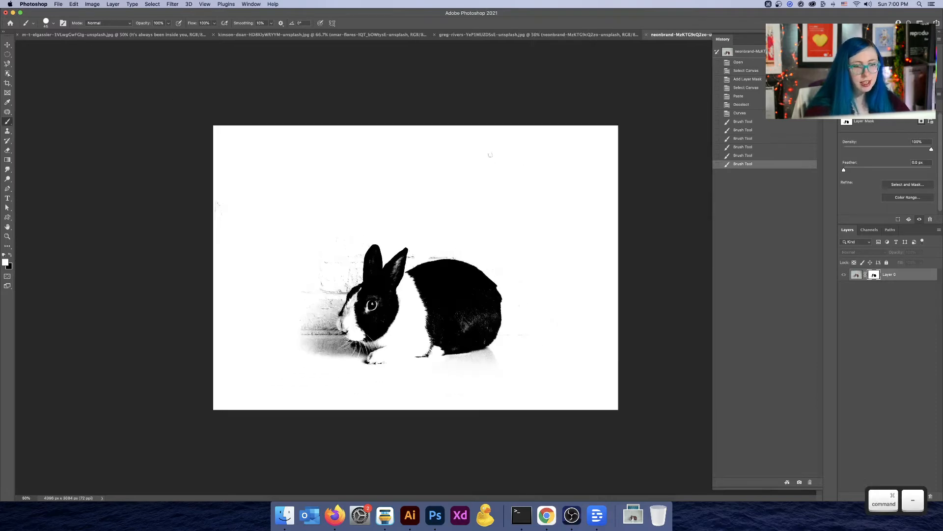
pyautogui.press('super+equal')
pyautogui.press('super+equal')
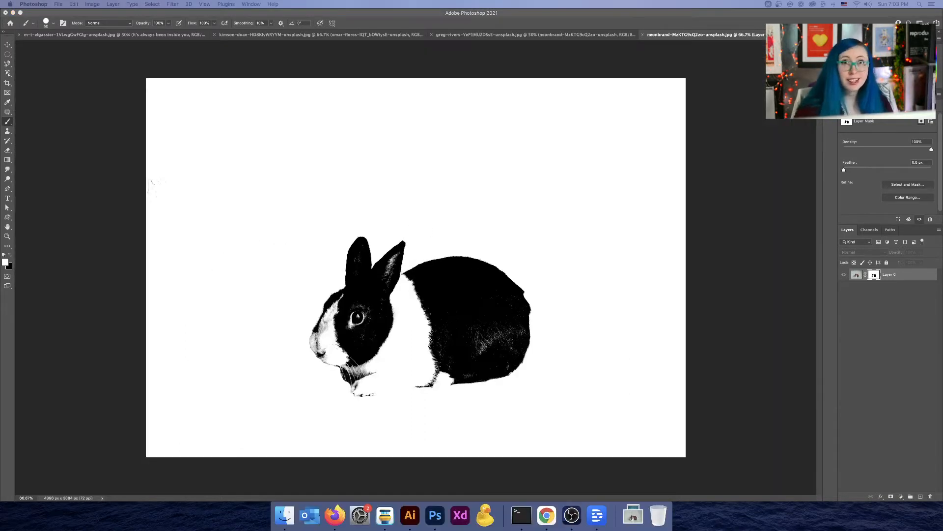
pyautogui.press('alt')
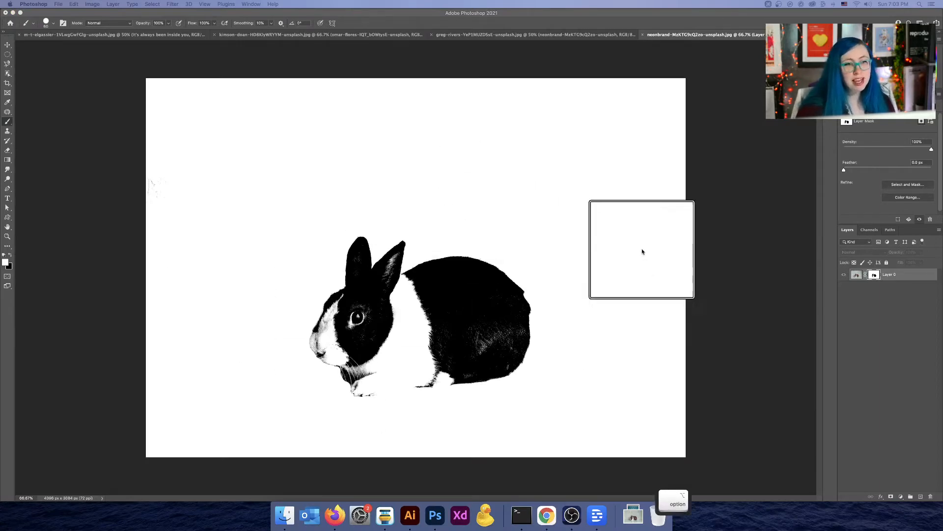
pyautogui.click(855, 276)
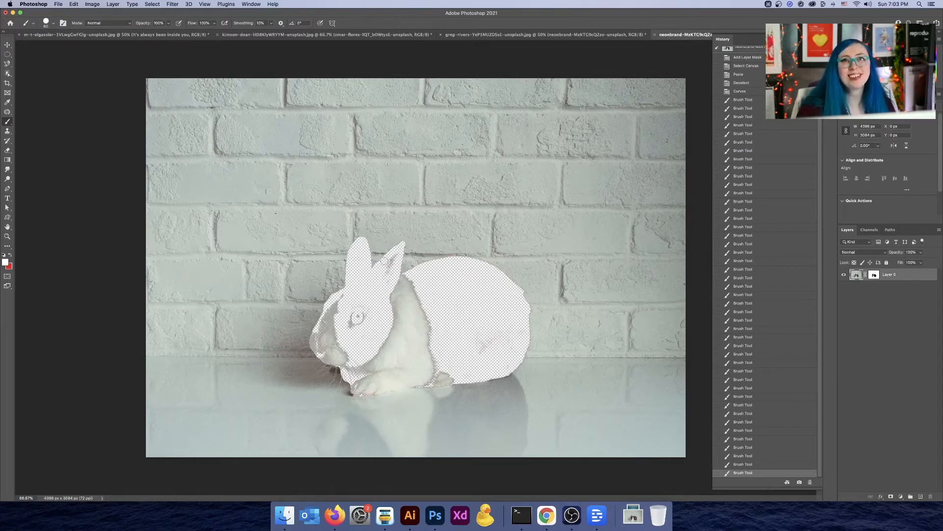
# Step: Invert the layer mask so only the rabbit stays visible, then preview the layer
pyautogui.press('ctrl')
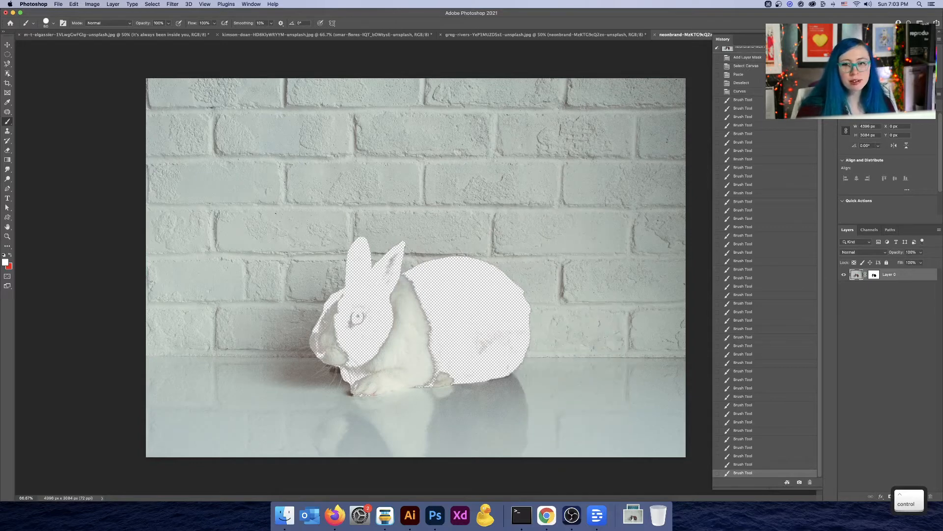
pyautogui.click(874, 274)
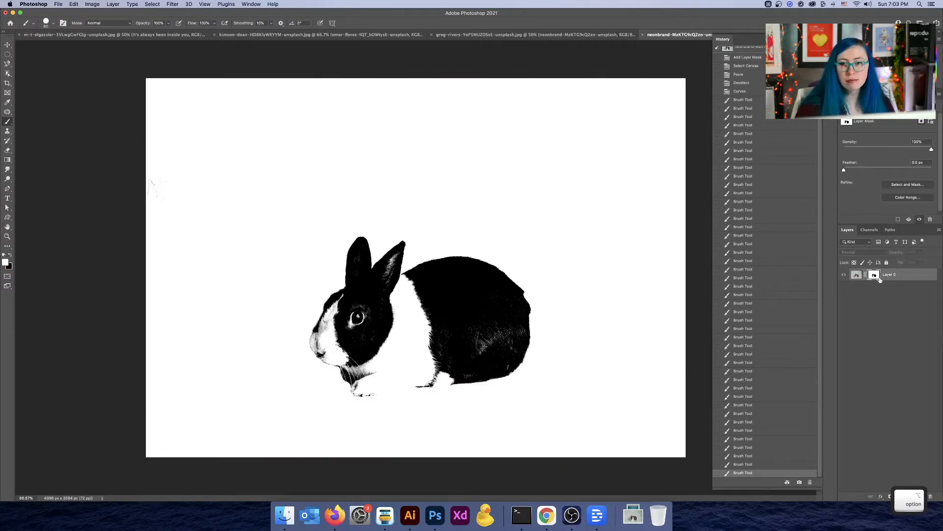
pyautogui.keyDown('alt'); pyautogui.click(874, 275); pyautogui.keyUp('alt')
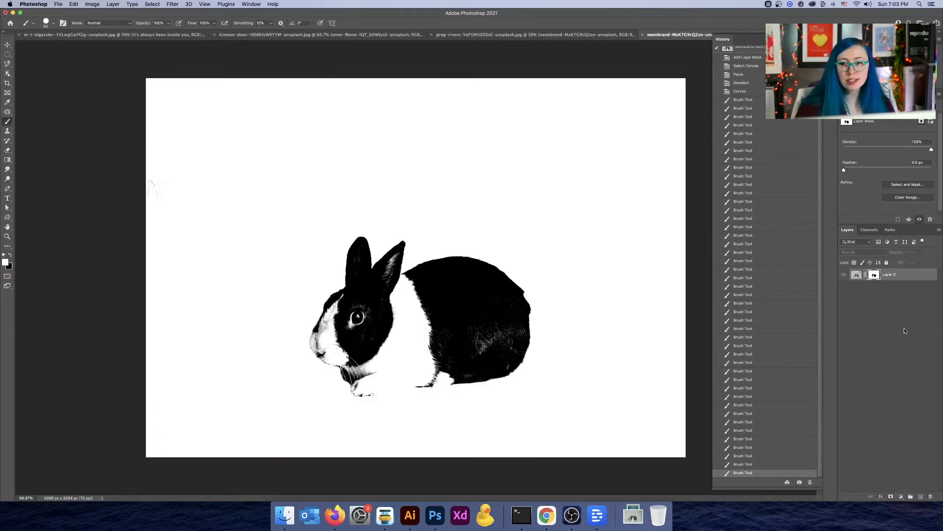
pyautogui.press('super+i')
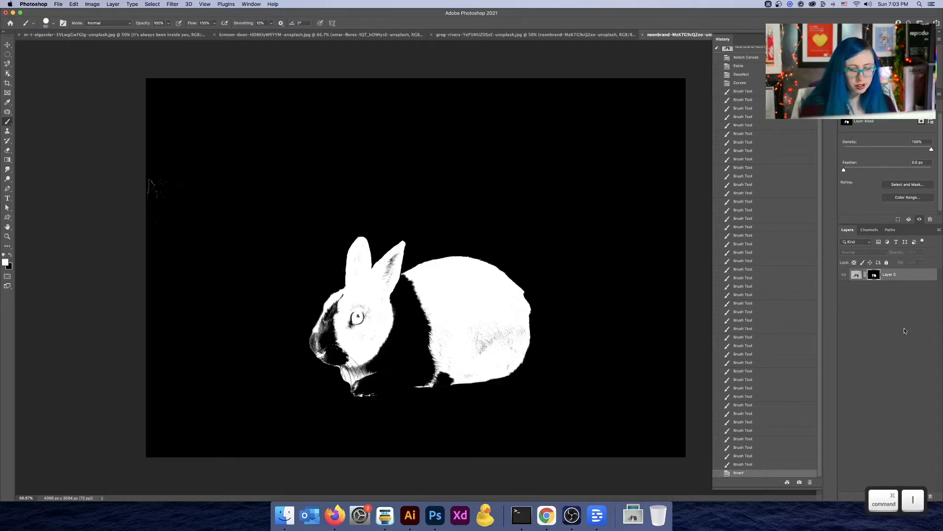
pyautogui.click(853, 276)
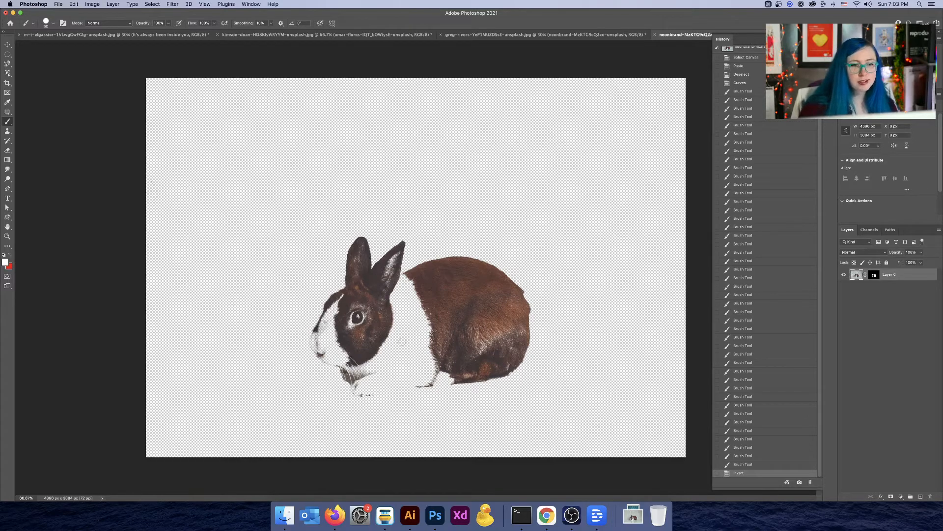
# Step: Add a new layer below the rabbit layer and fill it with the red foreground colour
pyautogui.click(919, 497)
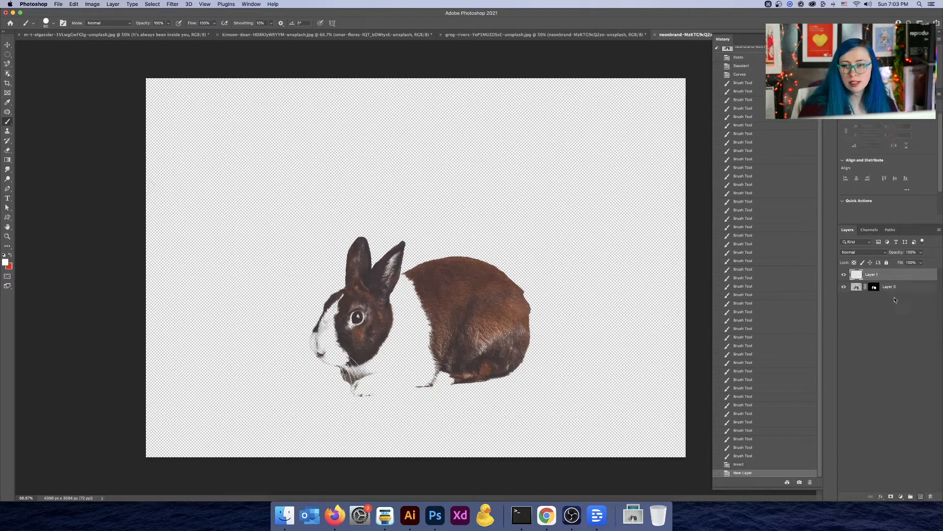
pyautogui.moveTo(884, 276); pyautogui.dragTo(882, 294)
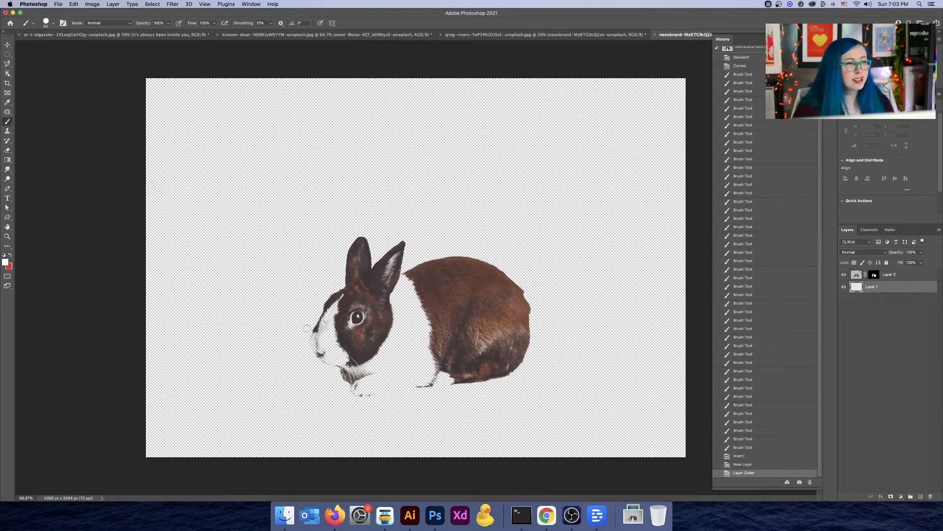
pyautogui.press('x')
pyautogui.hotkey('alt', 'BackSpace')
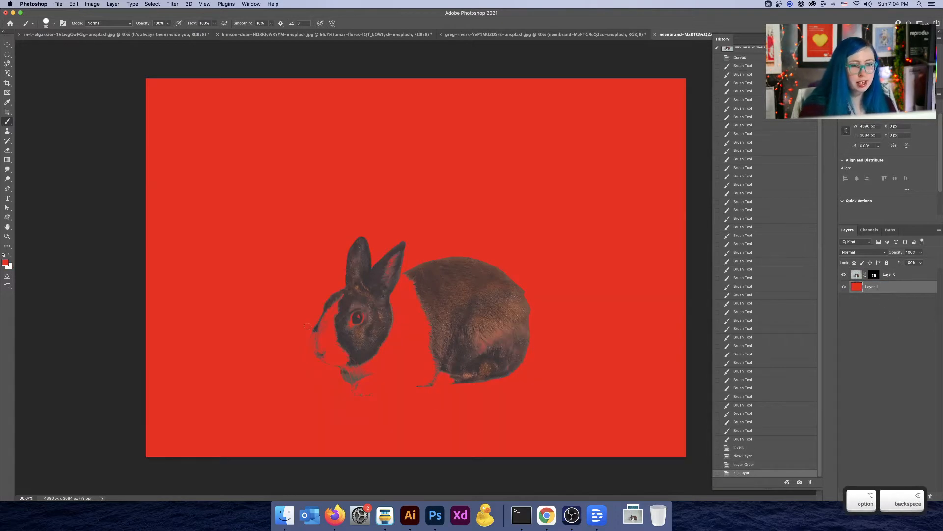
# Step: Set the foreground colour to bright blue and refill the new background layer with it
pyautogui.press('super+equal')
pyautogui.press('super+equal')
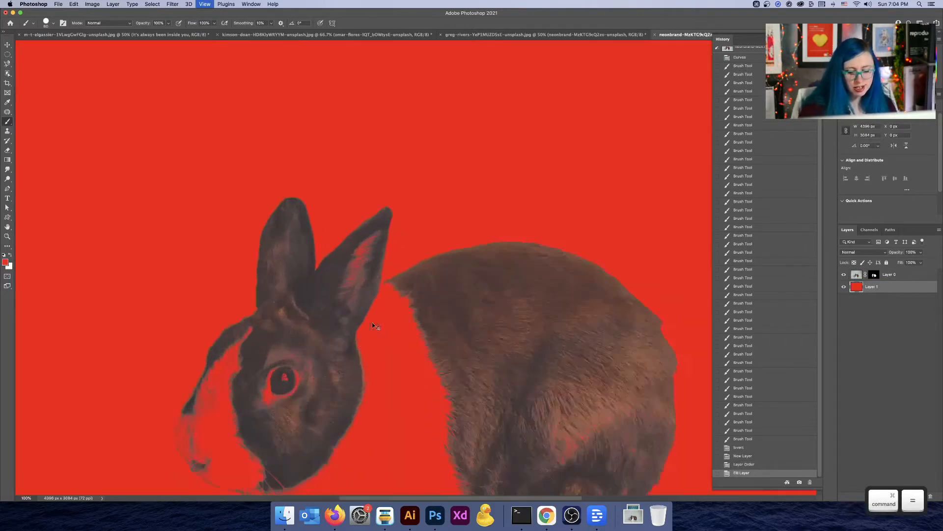
pyautogui.moveTo(385, 316)
pyautogui.mouseDown()
pyautogui.moveTo(481, 184)
pyautogui.moveTo(436, 120)
pyautogui.moveTo(425, 122)
pyautogui.mouseUp()
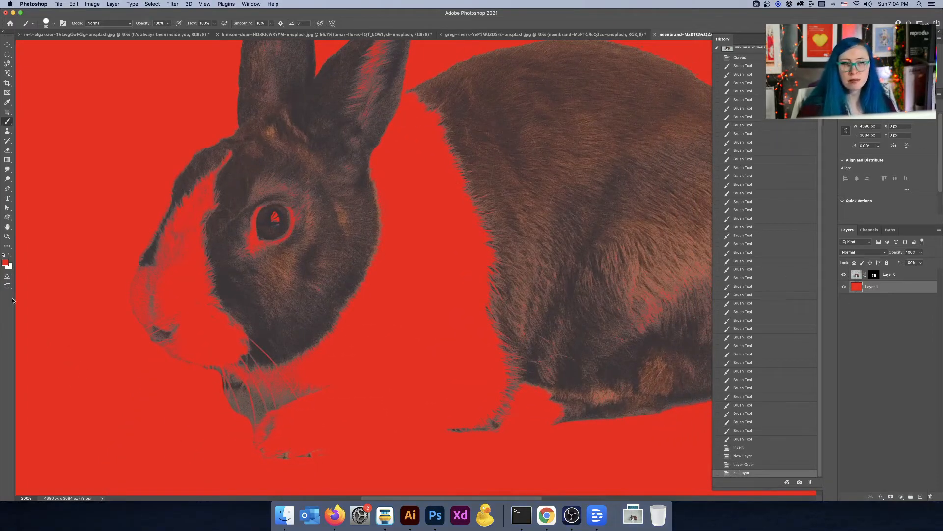
pyautogui.click(6, 263)
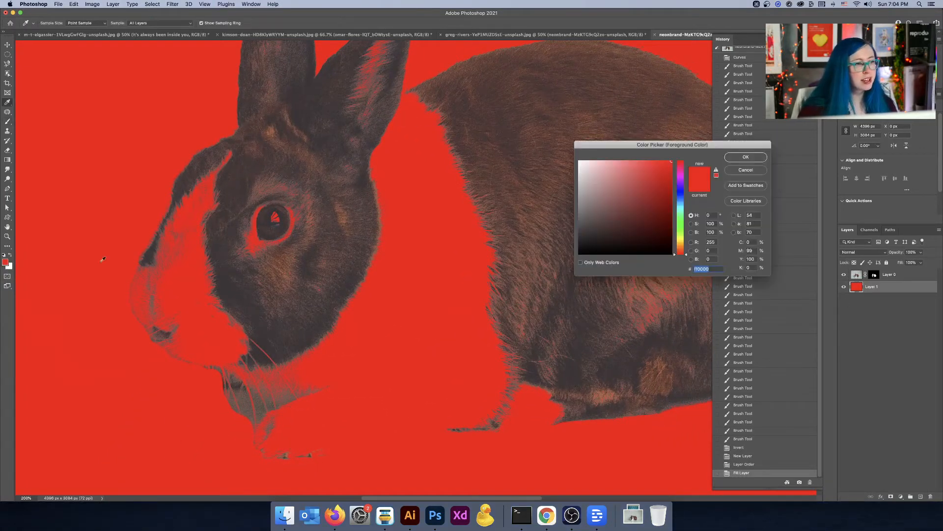
pyautogui.click(682, 193)
pyautogui.click(745, 158)
pyautogui.hotkey('alt', 'BackSpace')
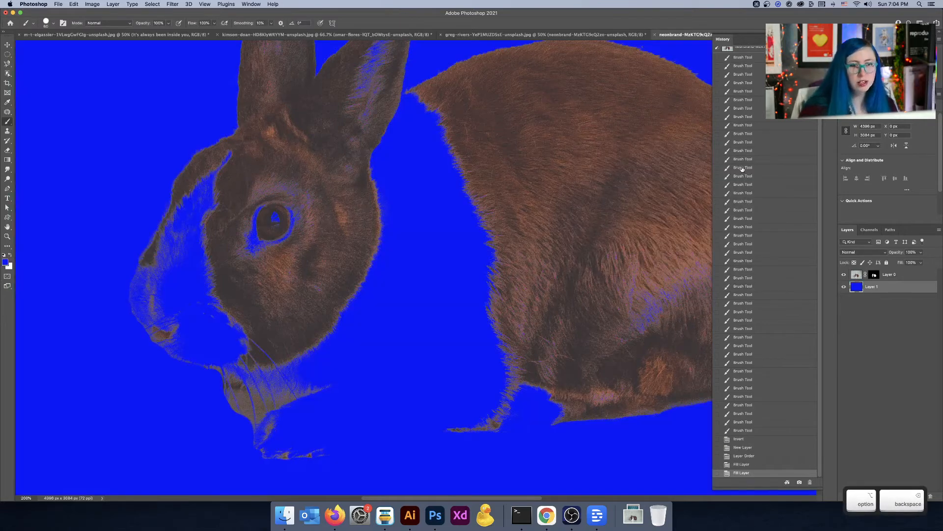
# Step: Select the rabbit layer's mask and paint white with an enlarged brush to reveal the rabbit's white chest
pyautogui.press('super+minus')
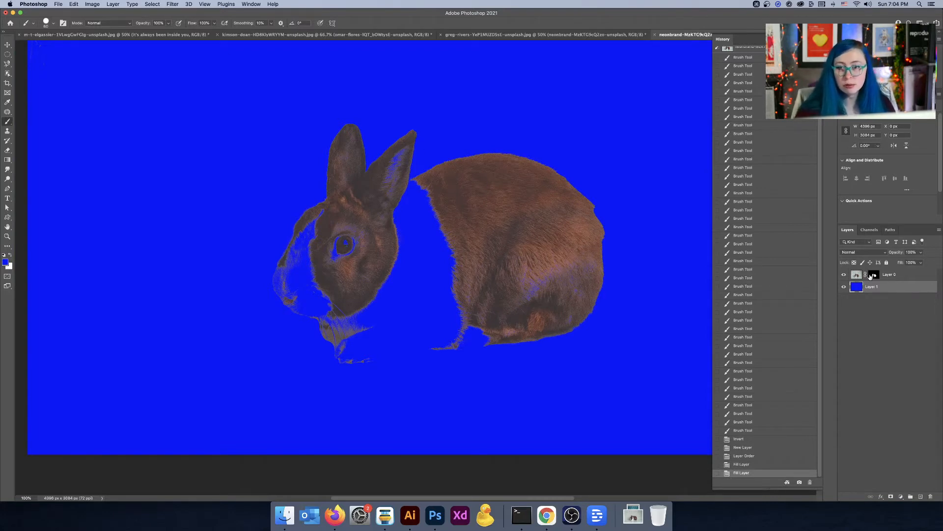
pyautogui.click(873, 275)
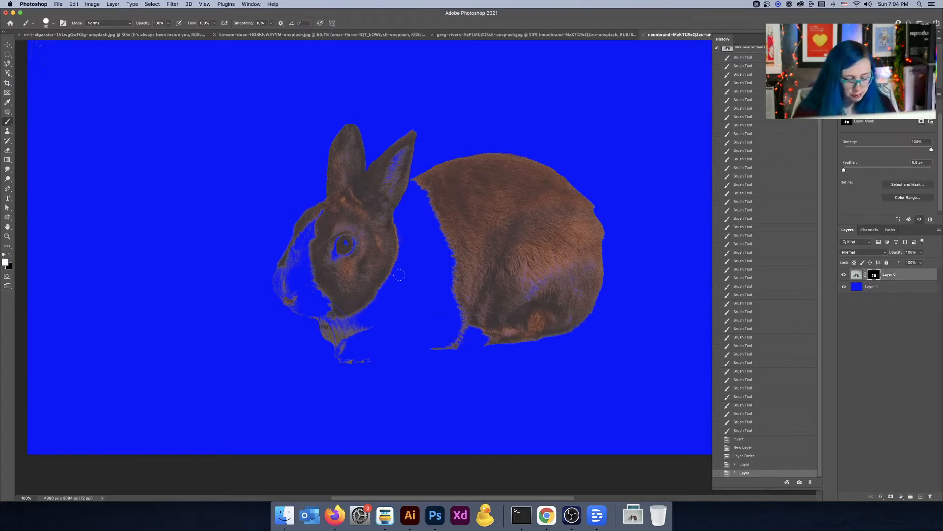
pyautogui.press('b')
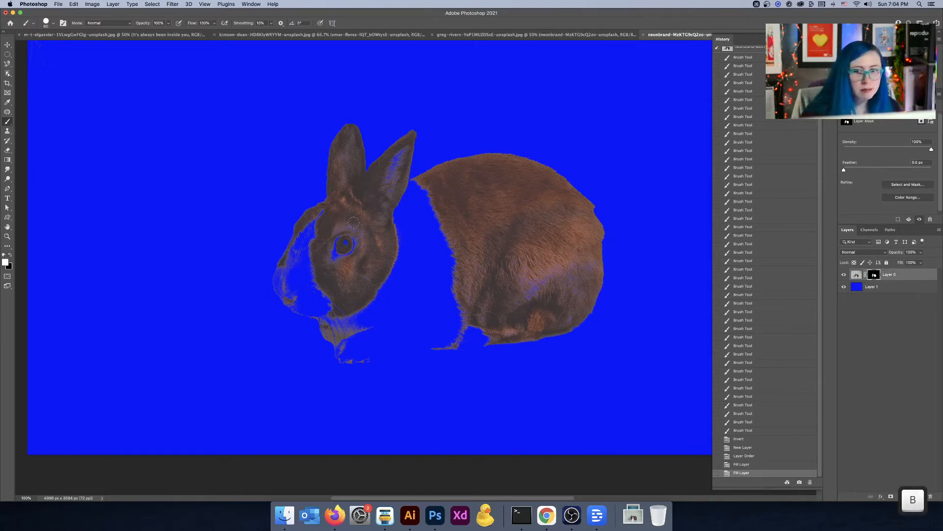
pyautogui.press('x')
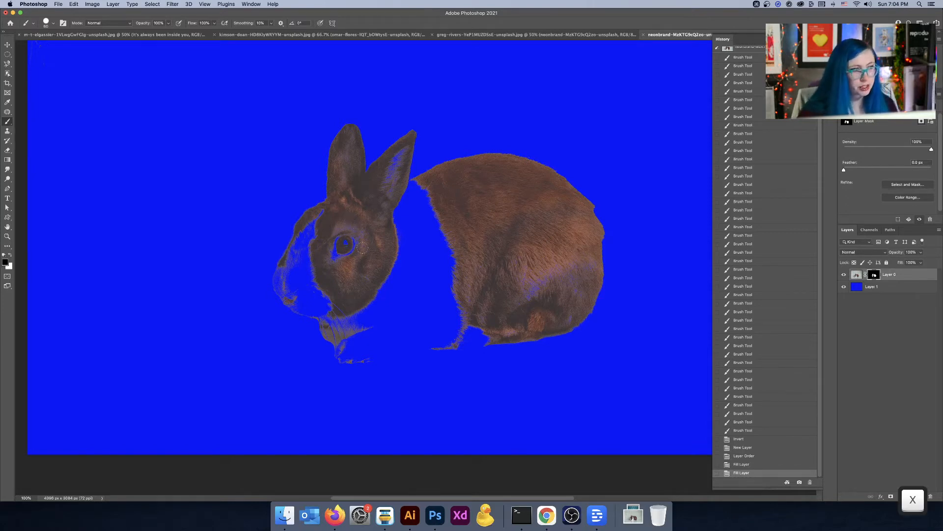
pyautogui.press(']')
pyautogui.press(']')
pyautogui.press(']')
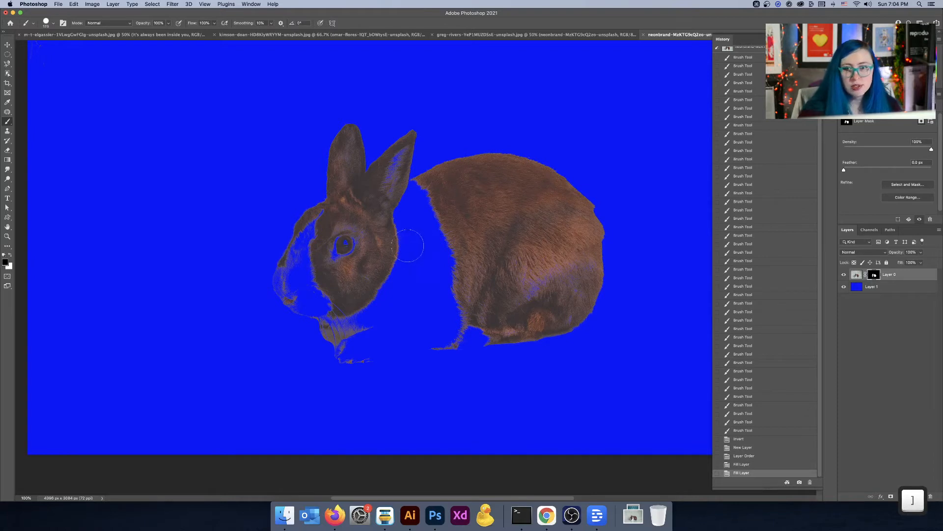
pyautogui.scroll(3, 873, 277)
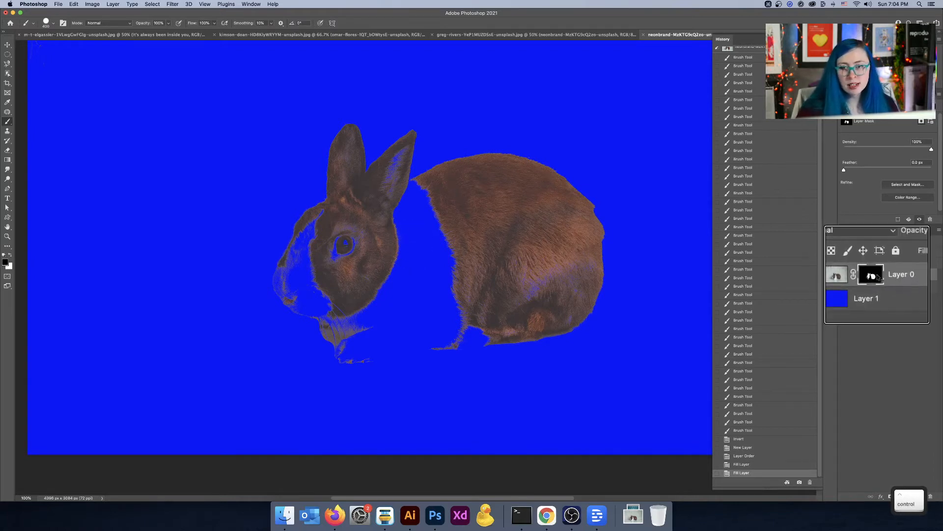
pyautogui.scroll(-3, 877, 275)
pyautogui.moveTo(412, 242)
pyautogui.mouseDown()
pyautogui.moveTo(460, 240)
pyautogui.moveTo(367, 246)
pyautogui.moveTo(368, 256)
pyautogui.moveTo(417, 226)
pyautogui.mouseUp()
pyautogui.press('x')
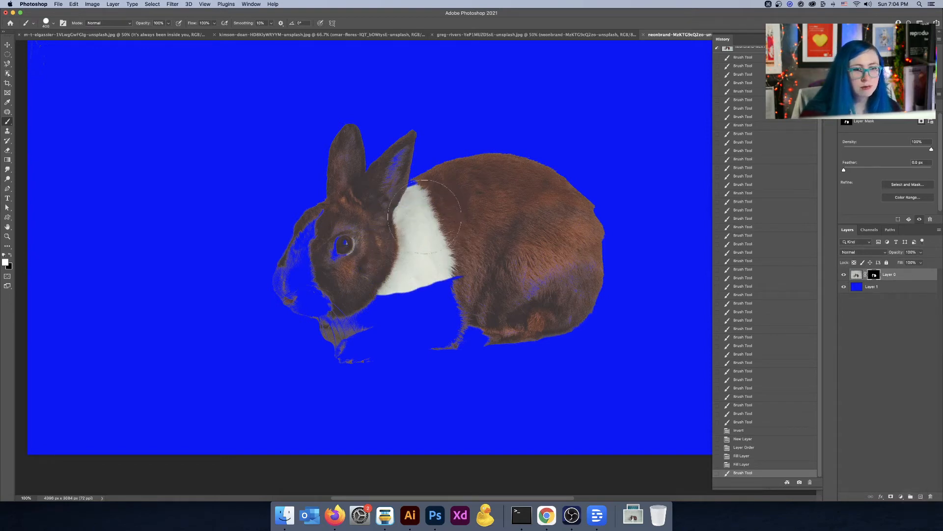
pyautogui.moveTo(427, 246); pyautogui.dragTo(440, 294)
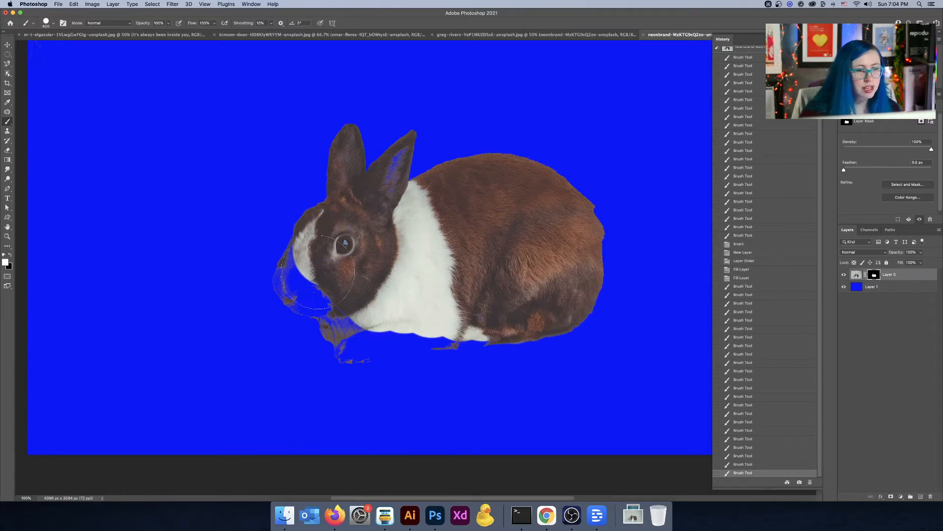
# Step: Zoom in on the face and paint white along the muzzle and nose edge with a smaller brush, undoing one stray stroke
pyautogui.click(317, 272)
pyautogui.click(318, 278)
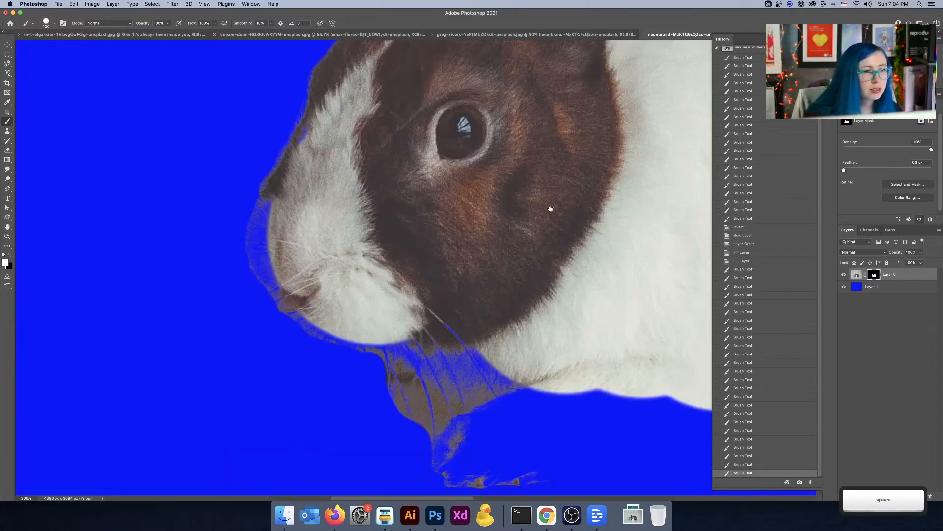
pyautogui.moveTo(462, 229); pyautogui.dragTo(597, 335)
pyautogui.press('[')
pyautogui.press('[')
pyautogui.press('[')
pyautogui.press('[')
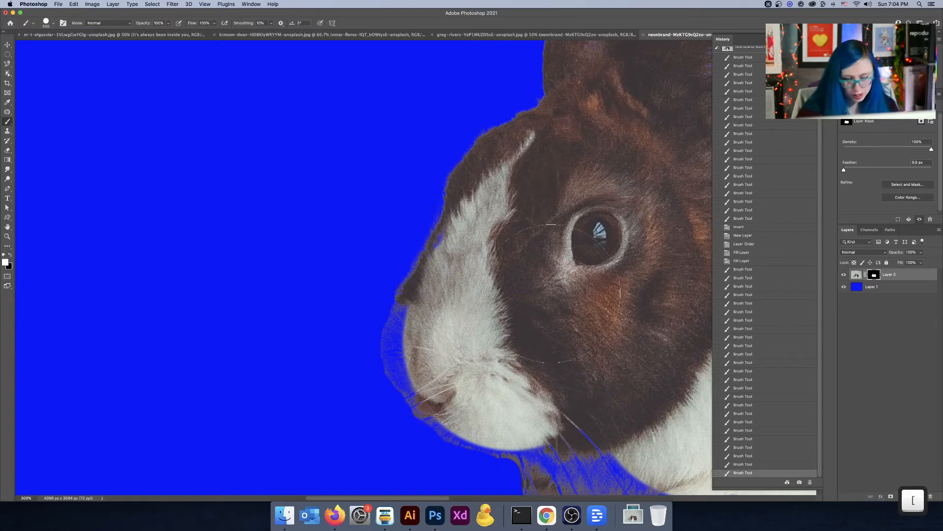
pyautogui.press('[')
pyautogui.press('[')
pyautogui.press('[')
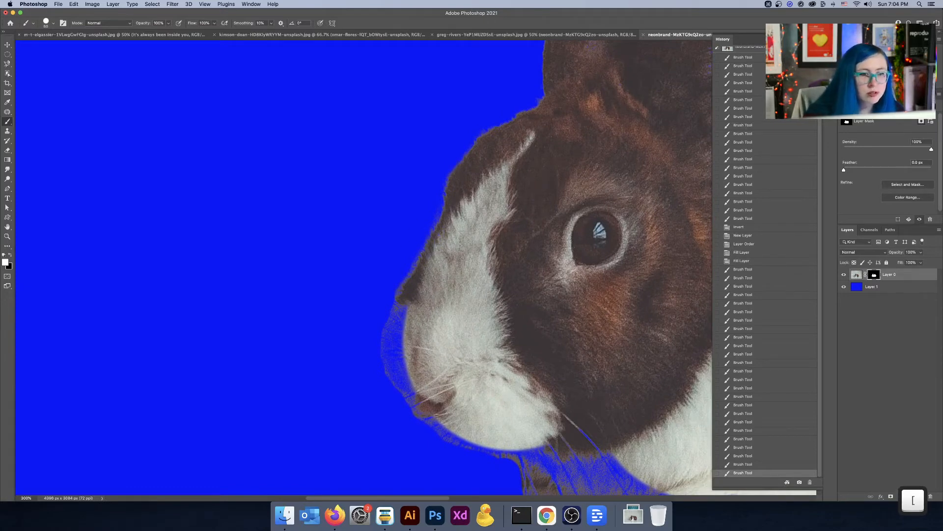
pyautogui.moveTo(447, 244); pyautogui.dragTo(430, 274)
pyautogui.moveTo(405, 311); pyautogui.dragTo(393, 328)
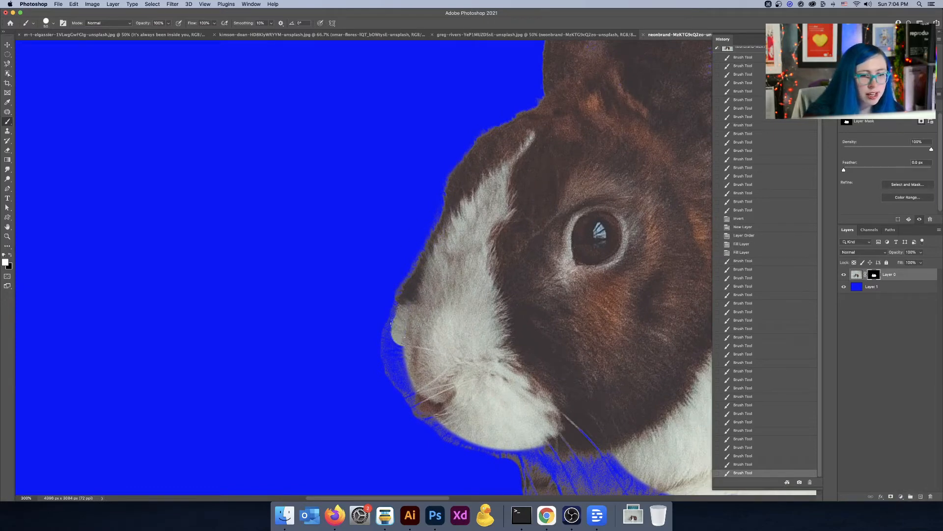
pyautogui.moveTo(414, 297); pyautogui.dragTo(411, 304)
pyautogui.press('super+z')
pyautogui.moveTo(411, 303)
pyautogui.mouseDown()
pyautogui.moveTo(414, 329)
pyautogui.moveTo(393, 321)
pyautogui.moveTo(418, 408)
pyautogui.mouseUp()
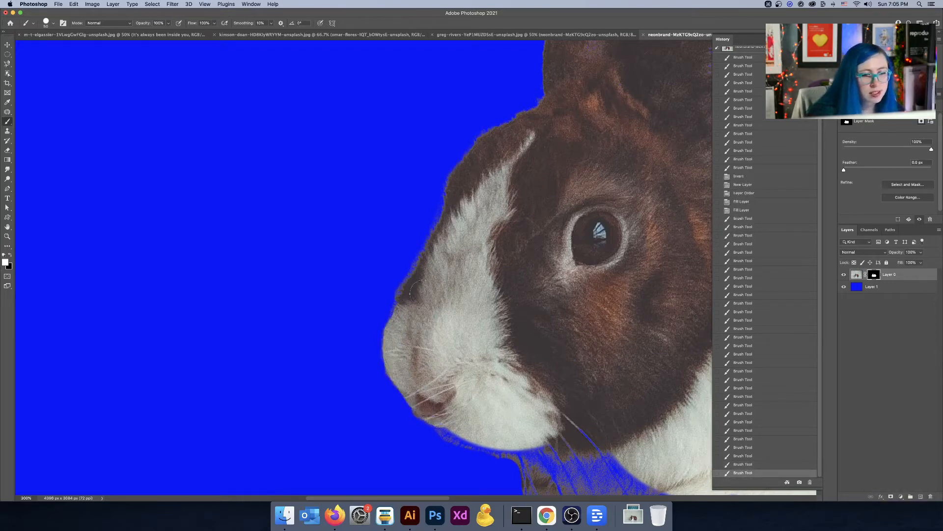
# Step: Paint white under the chin and along the lower chest edge to restore those parts of the rabbit
pyautogui.press('space')
pyautogui.moveTo(514, 315); pyautogui.dragTo(429, 185)
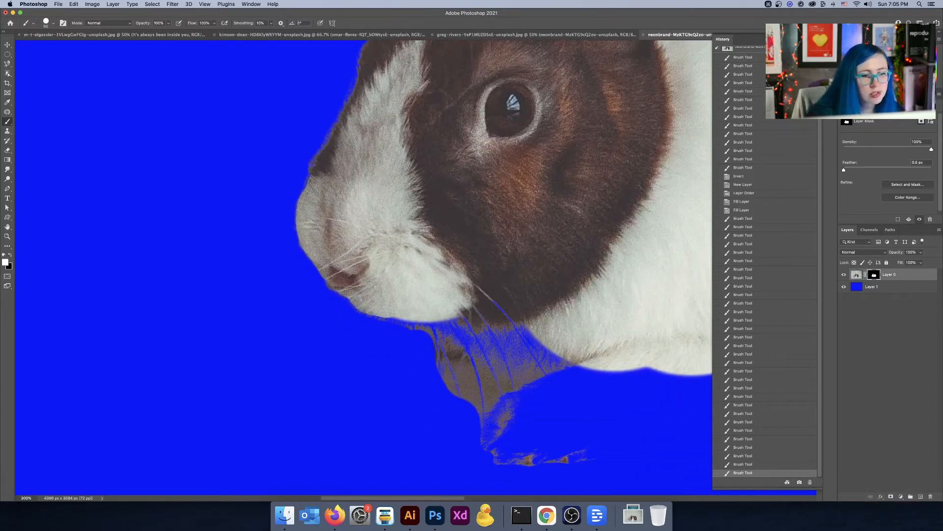
pyautogui.moveTo(416, 325)
pyautogui.mouseDown()
pyautogui.moveTo(472, 335)
pyautogui.moveTo(489, 323)
pyautogui.moveTo(487, 288)
pyautogui.moveTo(528, 348)
pyautogui.moveTo(572, 369)
pyautogui.mouseUp()
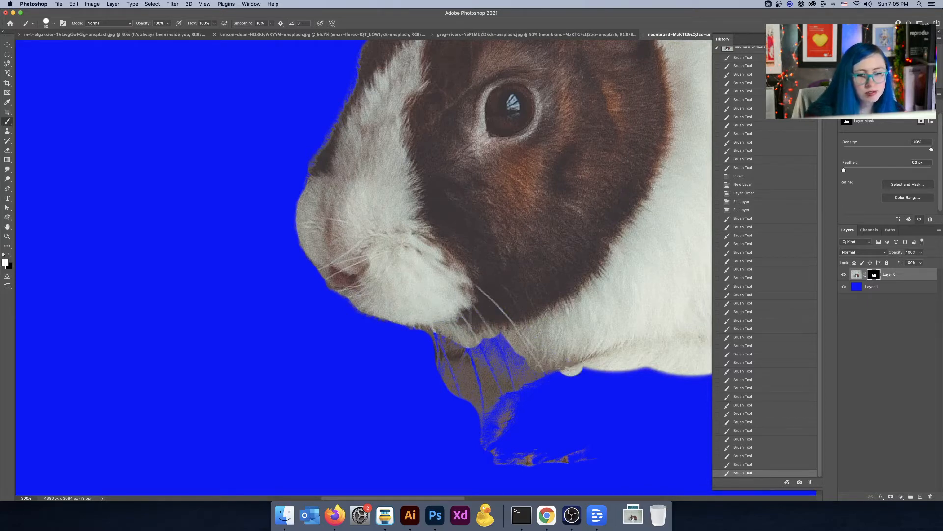
pyautogui.moveTo(517, 319)
pyautogui.mouseDown()
pyautogui.moveTo(455, 352)
pyautogui.moveTo(436, 327)
pyautogui.moveTo(483, 395)
pyautogui.moveTo(521, 398)
pyautogui.mouseUp()
pyautogui.moveTo(590, 336)
pyautogui.mouseDown()
pyautogui.moveTo(521, 179)
pyautogui.moveTo(472, 160)
pyautogui.mouseUp()
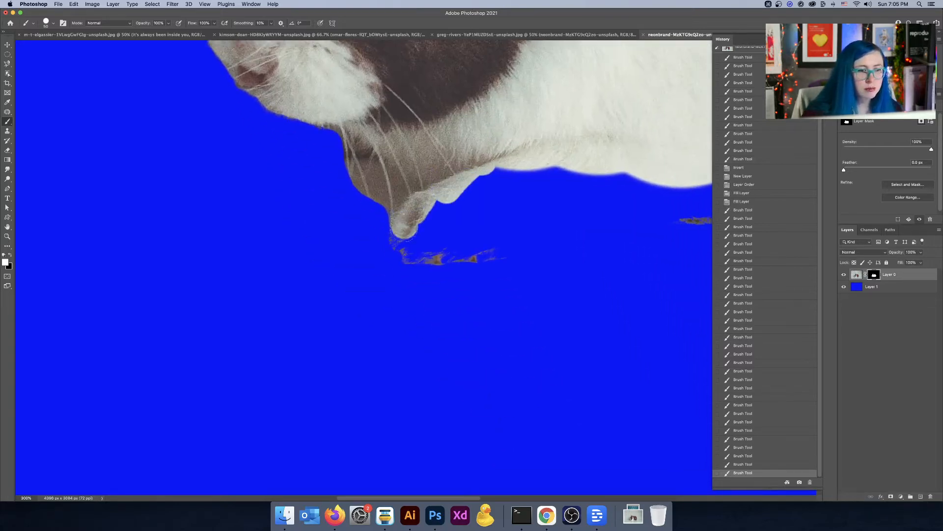
pyautogui.moveTo(404, 227)
pyautogui.mouseDown()
pyautogui.moveTo(419, 255)
pyautogui.moveTo(463, 191)
pyautogui.moveTo(421, 225)
pyautogui.moveTo(527, 165)
pyautogui.moveTo(574, 177)
pyautogui.moveTo(467, 221)
pyautogui.moveTo(475, 241)
pyautogui.moveTo(476, 231)
pyautogui.moveTo(479, 245)
pyautogui.moveTo(511, 242)
pyautogui.moveTo(543, 190)
pyautogui.mouseUp()
# Step: Paint white along the underside of the front paws and belly, undoing the last stroke near the chin
pyautogui.hscroll(10, 543, 191)
pyautogui.scroll(3, 543, 190)
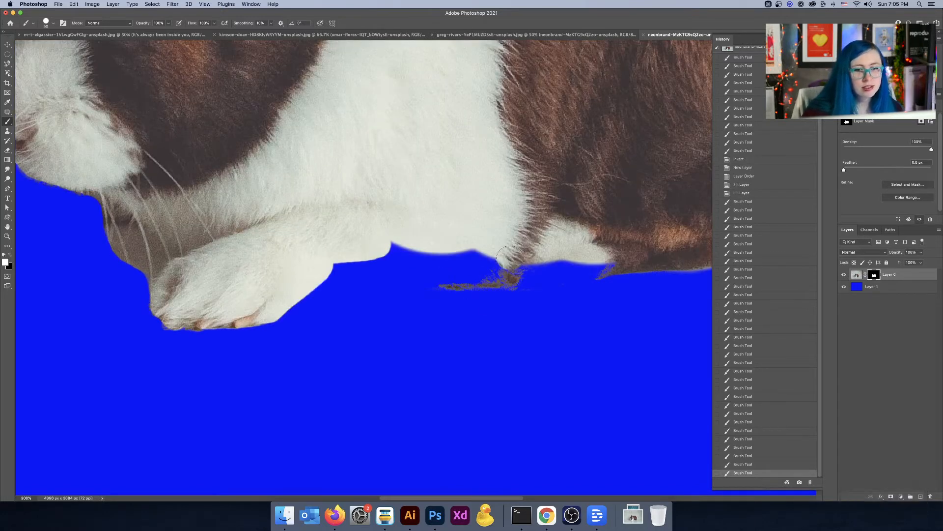
pyautogui.moveTo(499, 265)
pyautogui.mouseDown()
pyautogui.moveTo(310, 259)
pyautogui.moveTo(293, 295)
pyautogui.moveTo(342, 277)
pyautogui.moveTo(278, 319)
pyautogui.moveTo(399, 289)
pyautogui.moveTo(256, 314)
pyautogui.moveTo(458, 277)
pyautogui.moveTo(410, 284)
pyautogui.moveTo(417, 270)
pyautogui.moveTo(510, 251)
pyautogui.moveTo(580, 268)
pyautogui.mouseUp()
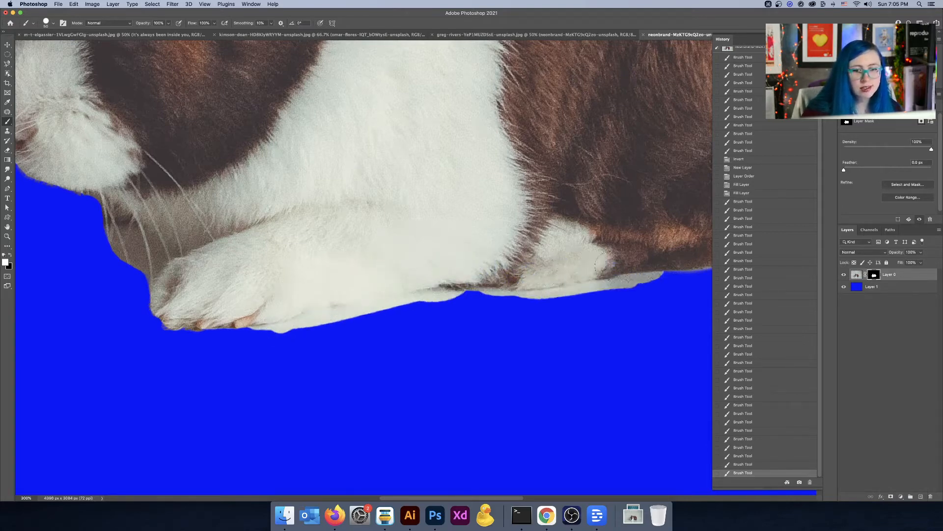
pyautogui.moveTo(288, 318)
pyautogui.mouseDown()
pyautogui.moveTo(188, 324)
pyautogui.moveTo(159, 309)
pyautogui.moveTo(161, 327)
pyautogui.moveTo(140, 306)
pyautogui.moveTo(143, 321)
pyautogui.moveTo(147, 279)
pyautogui.moveTo(105, 228)
pyautogui.mouseUp()
pyautogui.press('space')
pyautogui.moveTo(160, 242); pyautogui.dragTo(503, 265)
pyautogui.moveTo(452, 296)
pyautogui.mouseDown()
pyautogui.moveTo(461, 308)
pyautogui.moveTo(428, 243)
pyautogui.moveTo(391, 235)
pyautogui.moveTo(427, 325)
pyautogui.moveTo(435, 281)
pyautogui.mouseUp()
pyautogui.moveTo(392, 220); pyautogui.dragTo(372, 194)
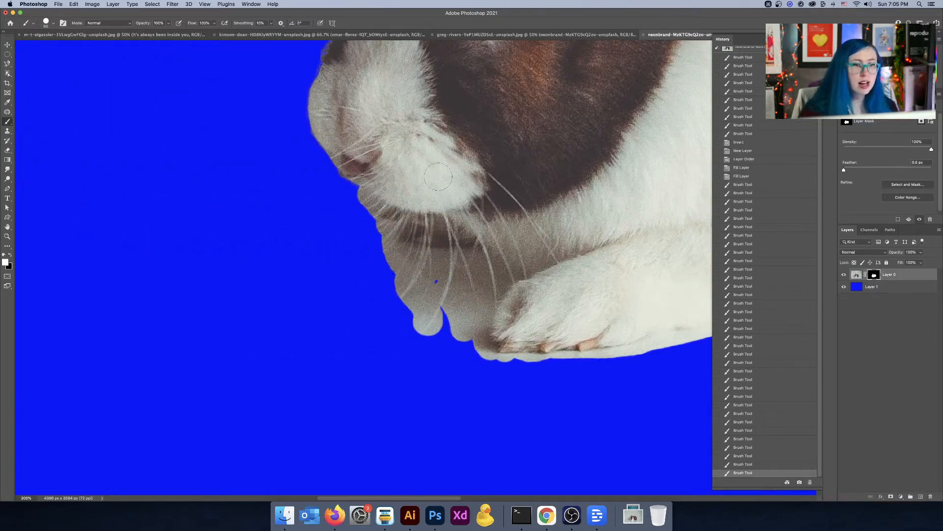
pyautogui.press('super+z')
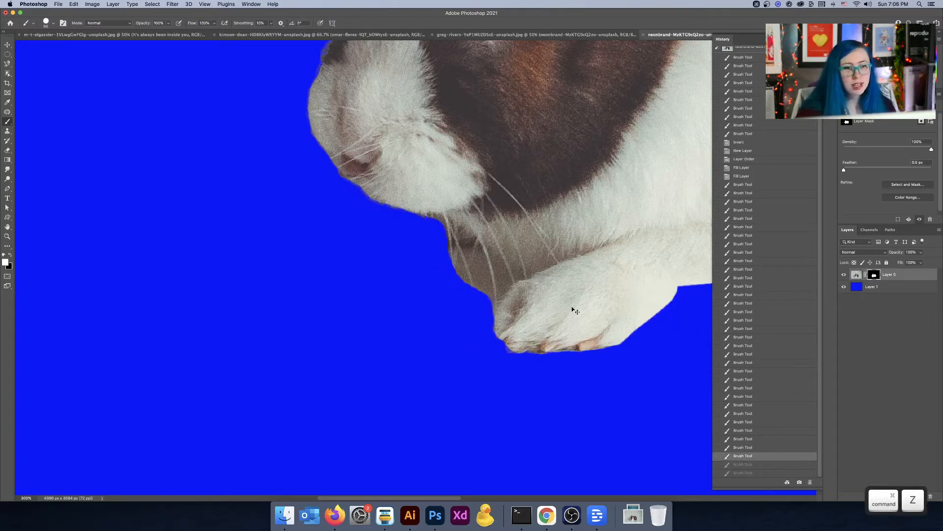
# Step: Switch to black and trim the light fringe along the belly's lower edge with a small brush
pyautogui.moveTo(573, 310); pyautogui.dragTo(237, 221)
pyautogui.moveTo(586, 250)
pyautogui.mouseDown()
pyautogui.moveTo(480, 246)
pyautogui.moveTo(394, 308)
pyautogui.moveTo(314, 436)
pyautogui.moveTo(429, 390)
pyautogui.moveTo(542, 307)
pyautogui.mouseUp()
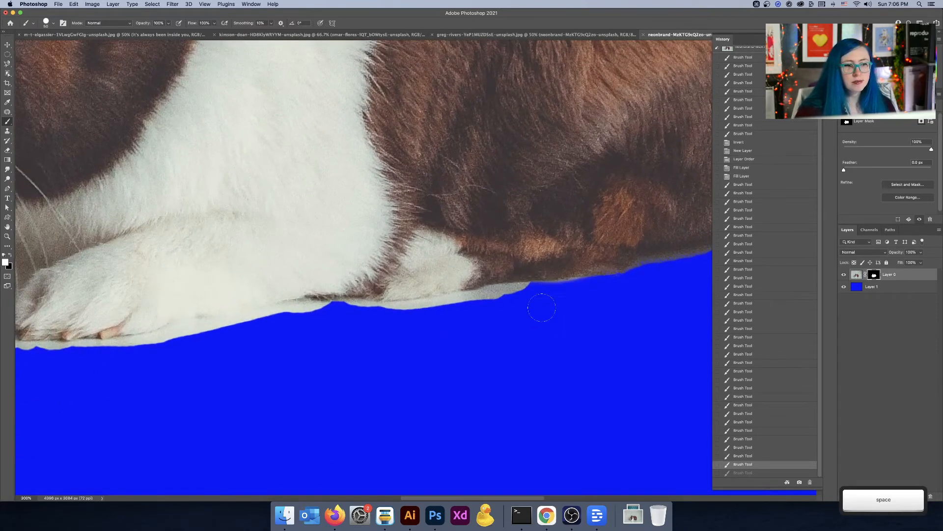
pyautogui.press('x')
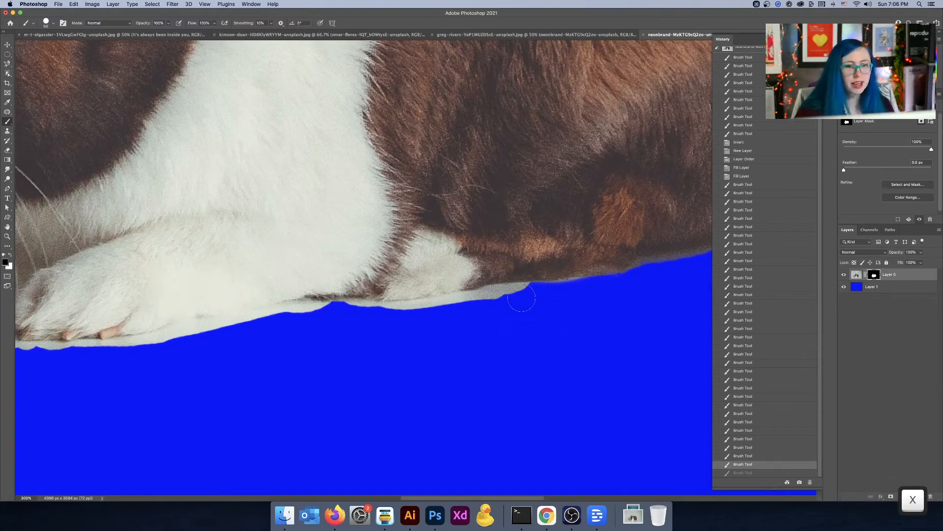
pyautogui.press('super+plus')
pyautogui.press('super+plus')
pyautogui.press('[')
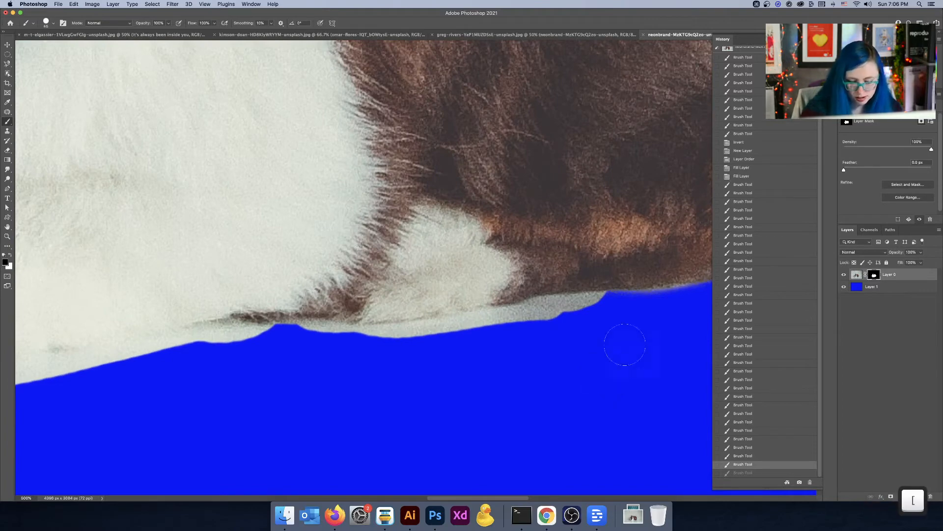
pyautogui.press('[')
pyautogui.press('[')
pyautogui.press('[')
pyautogui.moveTo(604, 307)
pyautogui.mouseDown()
pyautogui.moveTo(455, 325)
pyautogui.moveTo(534, 314)
pyautogui.mouseUp()
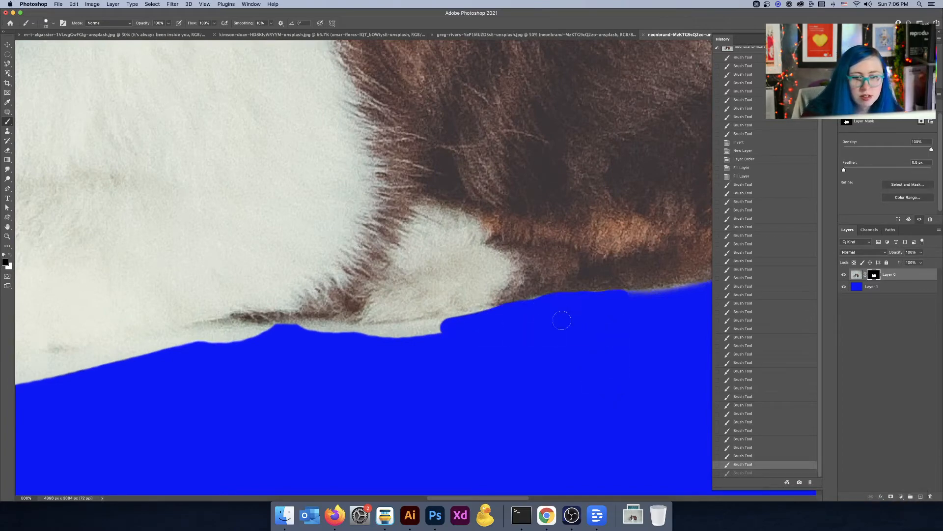
pyautogui.click(535, 306)
# Step: Paint black into the gap between the chin and the front paw to hide the background there
pyautogui.press('space')
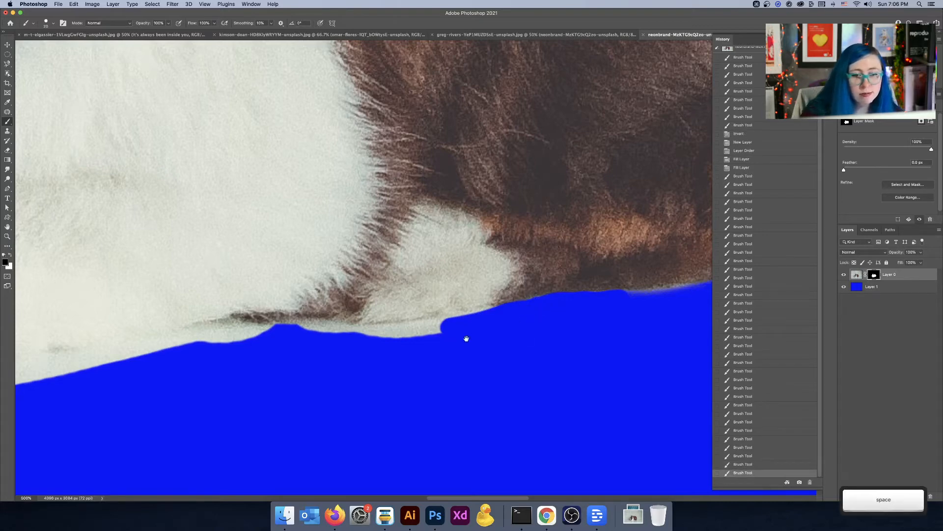
pyautogui.moveTo(466, 337)
pyautogui.mouseDown()
pyautogui.moveTo(672, 307)
pyautogui.moveTo(663, 295)
pyautogui.moveTo(528, 294)
pyautogui.moveTo(382, 311)
pyautogui.mouseUp()
pyautogui.moveTo(453, 306)
pyautogui.mouseDown()
pyautogui.moveTo(693, 253)
pyautogui.moveTo(653, 249)
pyautogui.moveTo(524, 275)
pyautogui.moveTo(556, 298)
pyautogui.moveTo(660, 302)
pyautogui.moveTo(427, 316)
pyautogui.moveTo(447, 320)
pyautogui.moveTo(418, 276)
pyautogui.moveTo(428, 298)
pyautogui.moveTo(443, 299)
pyautogui.moveTo(403, 298)
pyautogui.moveTo(424, 259)
pyautogui.mouseUp()
pyautogui.moveTo(429, 294); pyautogui.dragTo(429, 280)
pyautogui.scroll(3, 427, 259)
pyautogui.moveTo(369, 193)
pyautogui.mouseDown()
pyautogui.moveTo(347, 190)
pyautogui.moveTo(366, 189)
pyautogui.moveTo(458, 238)
pyautogui.moveTo(534, 245)
pyautogui.mouseUp()
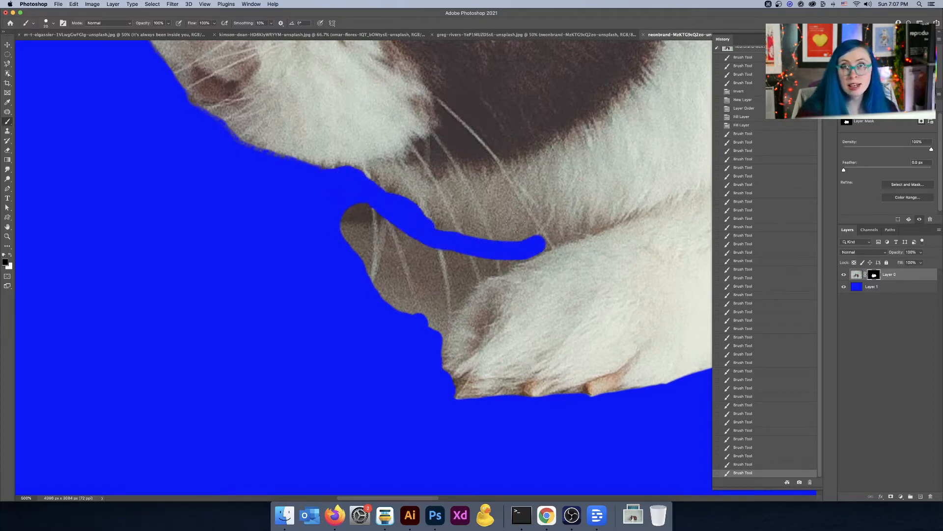
pyautogui.scroll(1, 574, 231)
pyautogui.scroll(-1, 560, 229)
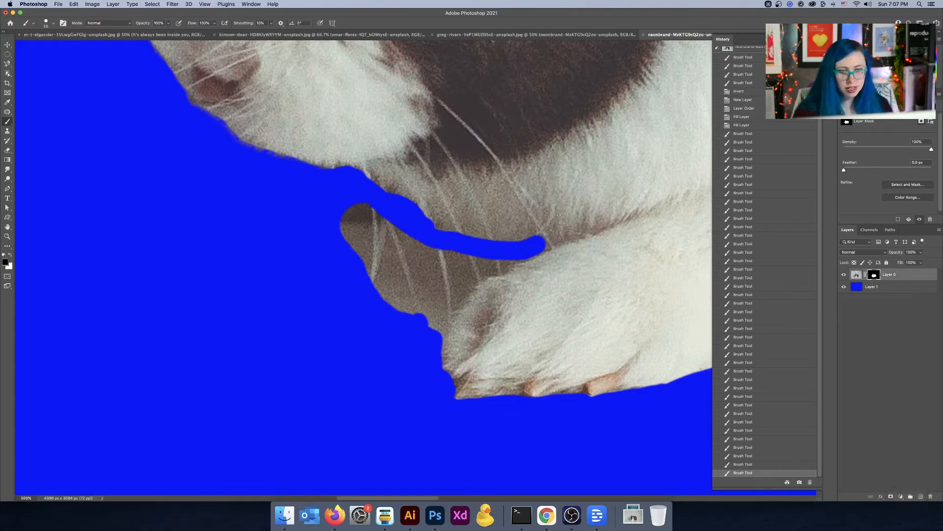
# Step: Mask out the remaining background under the chin with black, touching up the paw edge with white
pyautogui.press('x')
pyautogui.moveTo(545, 237); pyautogui.dragTo(561, 242)
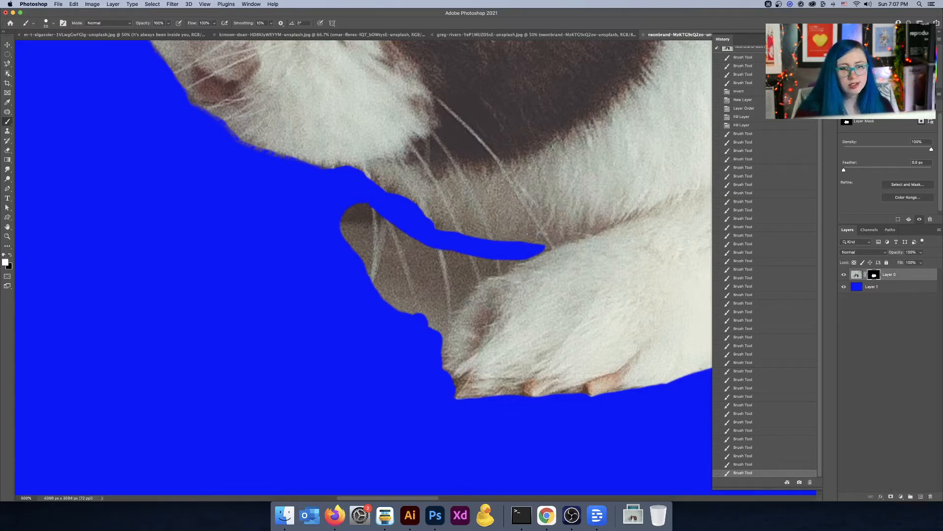
pyautogui.press('x')
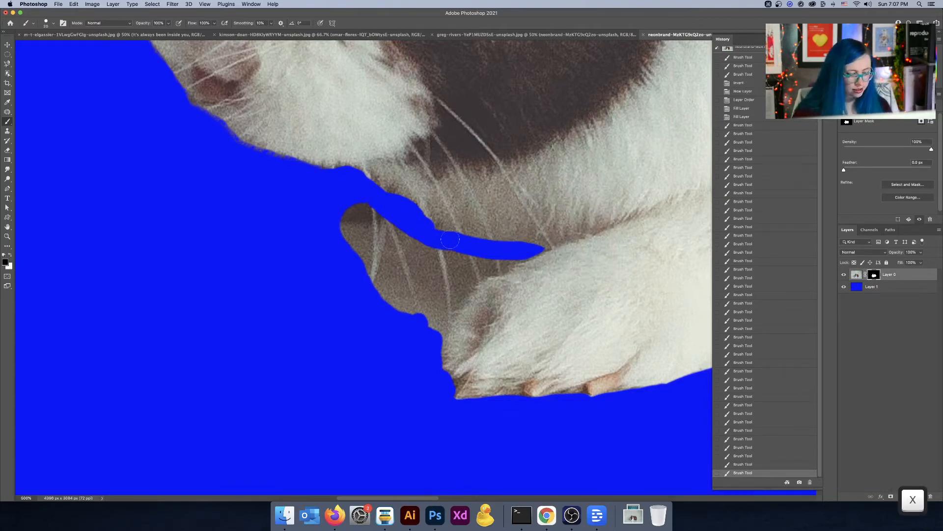
pyautogui.moveTo(449, 243); pyautogui.dragTo(405, 216)
pyautogui.press(']')
pyautogui.press(']')
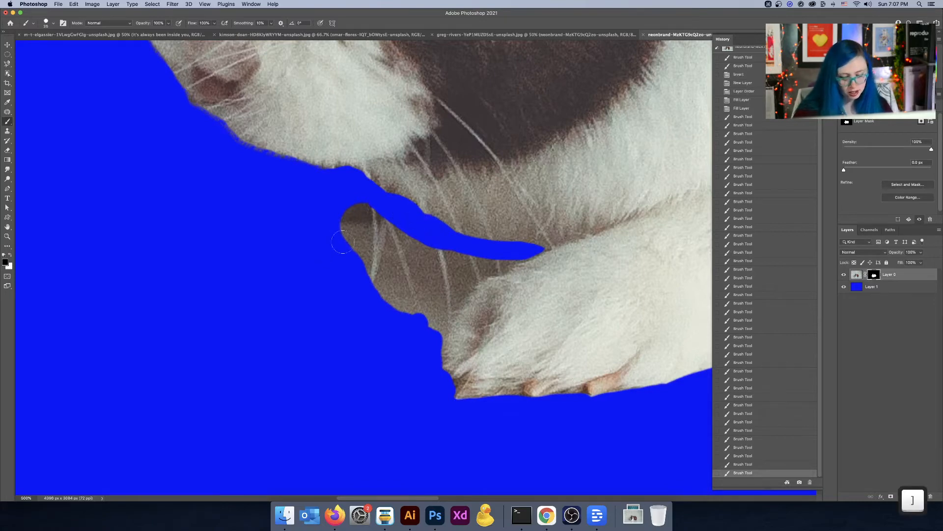
pyautogui.moveTo(339, 241)
pyautogui.mouseDown()
pyautogui.moveTo(358, 210)
pyautogui.moveTo(386, 289)
pyautogui.moveTo(386, 234)
pyautogui.moveTo(391, 336)
pyautogui.moveTo(419, 263)
pyautogui.moveTo(419, 334)
pyautogui.moveTo(430, 308)
pyautogui.moveTo(419, 357)
pyautogui.moveTo(424, 325)
pyautogui.moveTo(408, 237)
pyautogui.moveTo(445, 252)
pyautogui.moveTo(425, 300)
pyautogui.moveTo(453, 273)
pyautogui.moveTo(439, 299)
pyautogui.moveTo(468, 256)
pyautogui.mouseUp()
pyautogui.moveTo(443, 289); pyautogui.dragTo(444, 274)
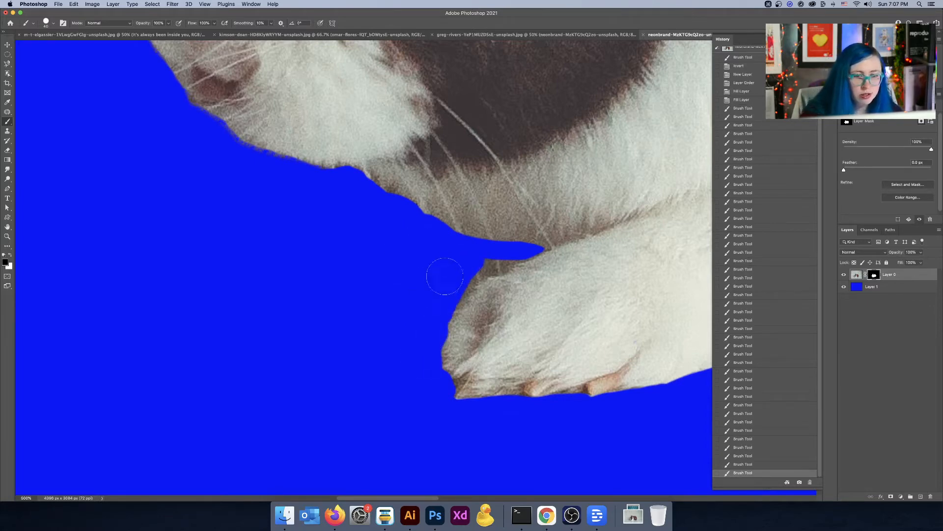
pyautogui.press('[')
pyautogui.moveTo(514, 256)
pyautogui.mouseDown()
pyautogui.moveTo(473, 275)
pyautogui.moveTo(494, 256)
pyautogui.moveTo(454, 283)
pyautogui.mouseUp()
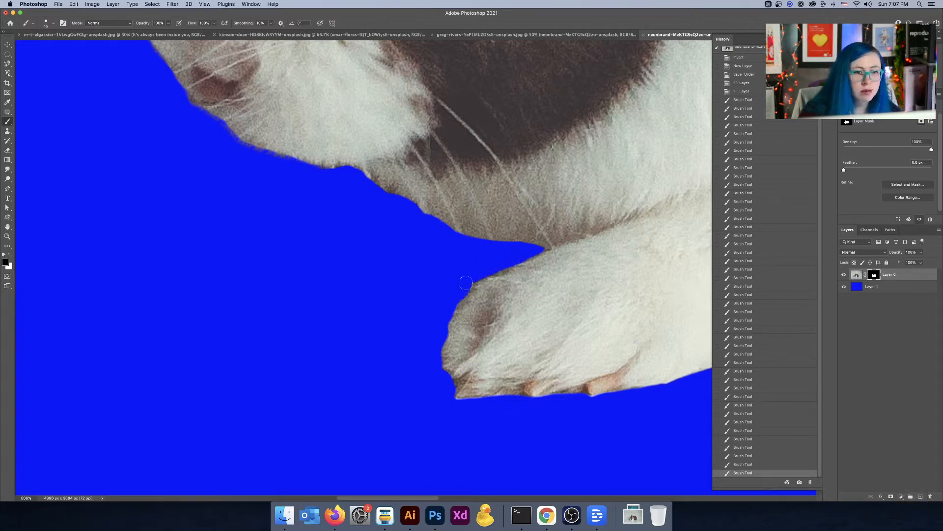
pyautogui.moveTo(439, 326); pyautogui.dragTo(438, 301)
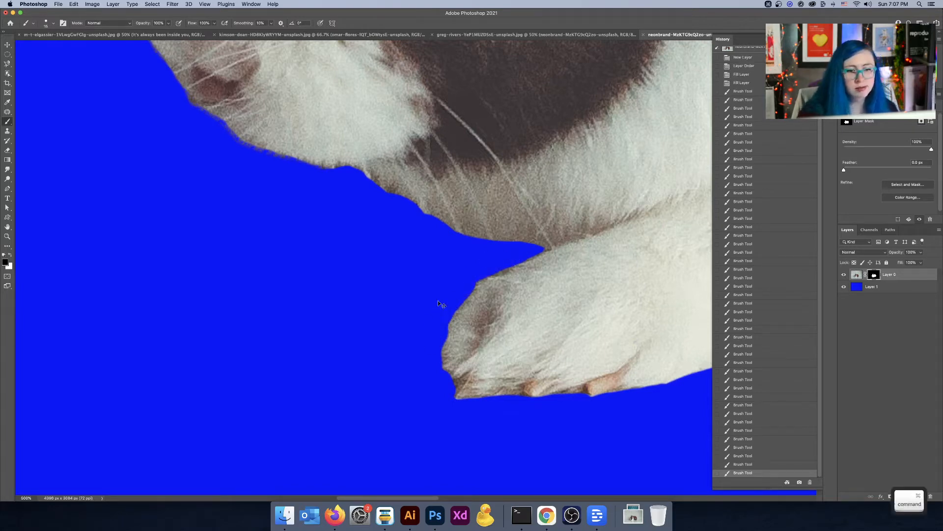
# Step: Zoom out to review the whole masked rabbit, then zoom in on the ears
pyautogui.press('super+minus')
pyautogui.press('super+minus')
pyautogui.press('super+minus')
pyautogui.press('super+minus')
pyautogui.press('super+minus')
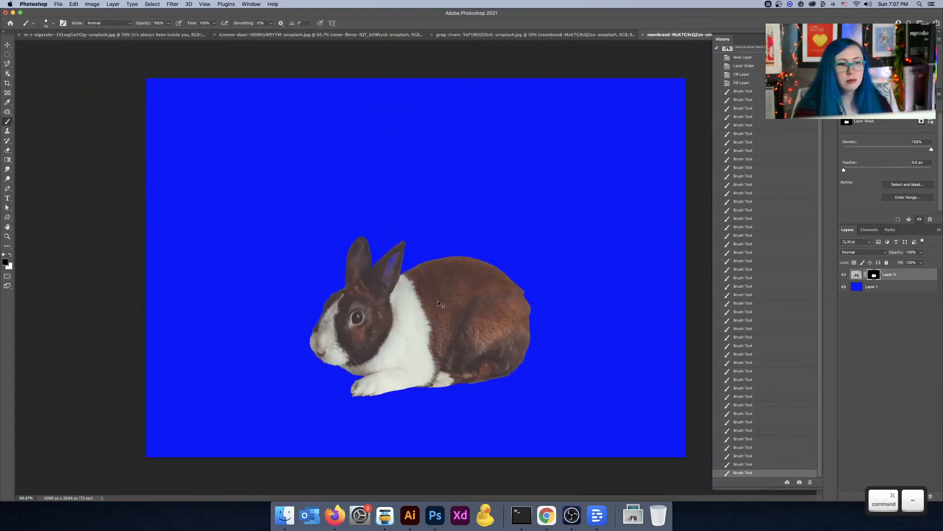
pyautogui.press('super+plus')
pyautogui.press('super+plus')
pyautogui.press('super+plus')
pyautogui.press('space')
pyautogui.moveTo(415, 292); pyautogui.dragTo(629, 257)
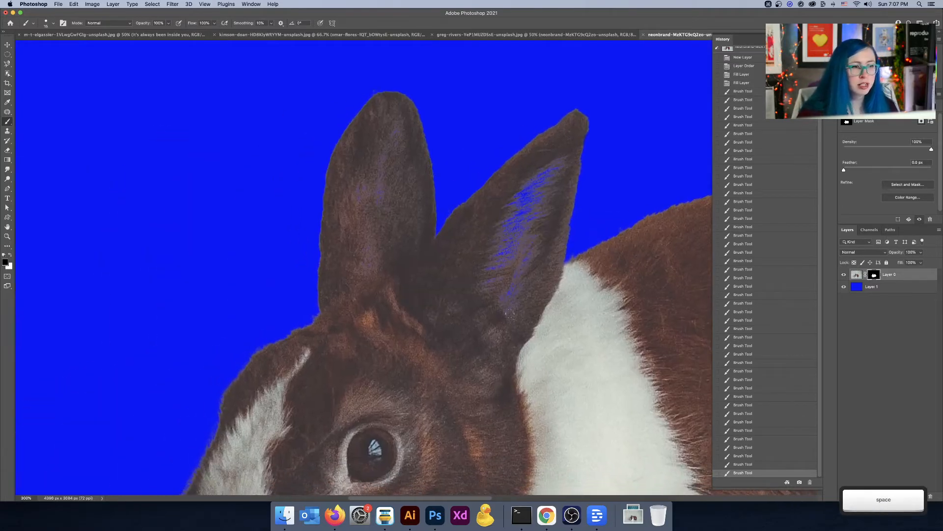
# Step: Switch to white with a larger brush and paint over both ears to restore them in the mask
pyautogui.press('x')
pyautogui.press(']')
pyautogui.press(']')
pyautogui.press(']')
pyautogui.press(']')
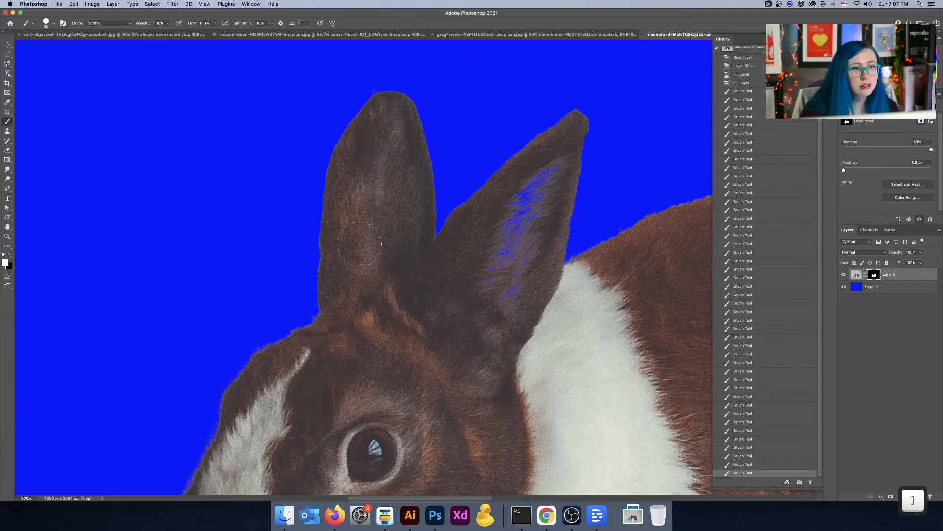
pyautogui.moveTo(400, 171); pyautogui.dragTo(391, 127)
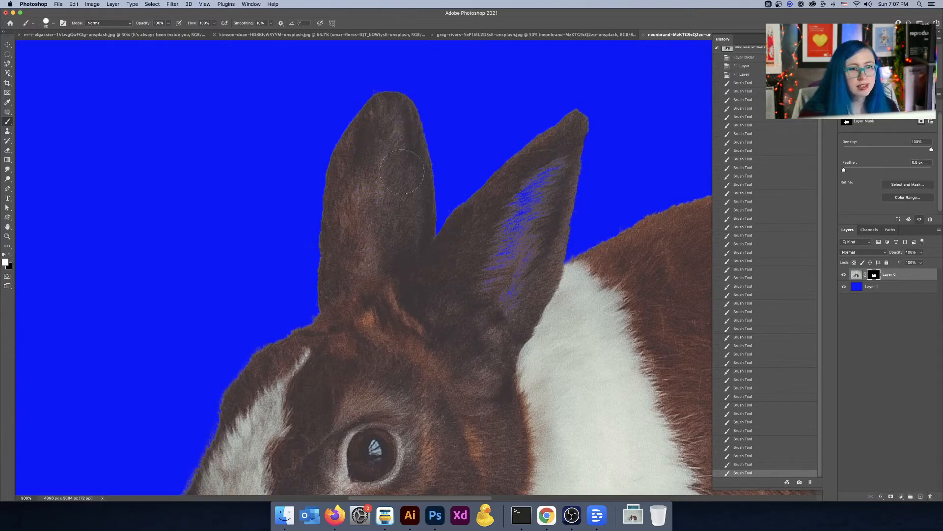
pyautogui.moveTo(530, 172); pyautogui.dragTo(510, 280)
# Step: Touch up the rabbit's rump edge with a few brush strokes, undoing the stray ones
pyautogui.press('space')
pyautogui.moveTo(579, 337); pyautogui.dragTo(344, 276)
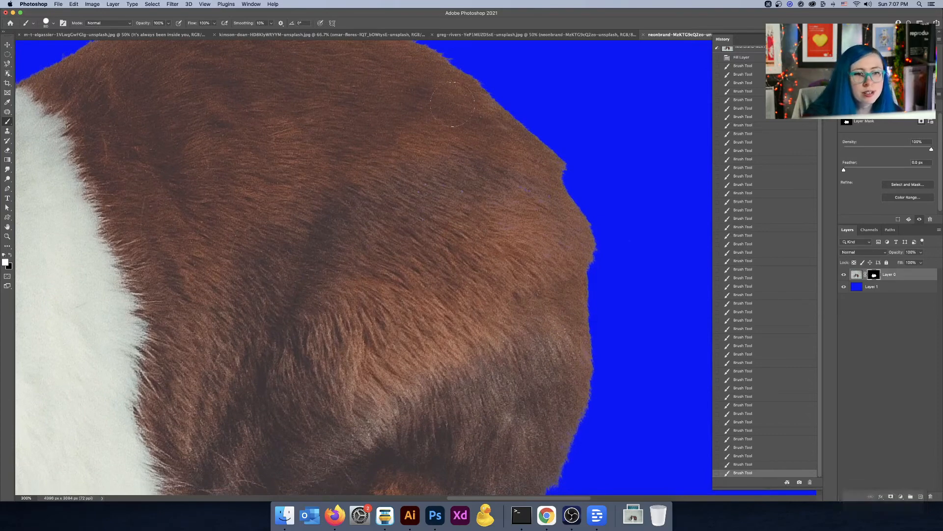
pyautogui.click(547, 231)
pyautogui.press('super+z')
pyautogui.click(537, 319)
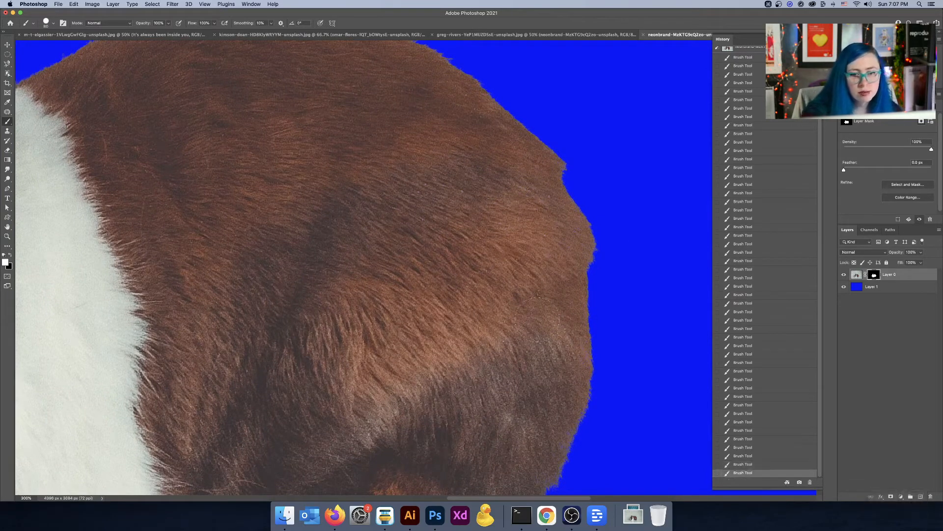
pyautogui.moveTo(537, 319); pyautogui.dragTo(520, 254)
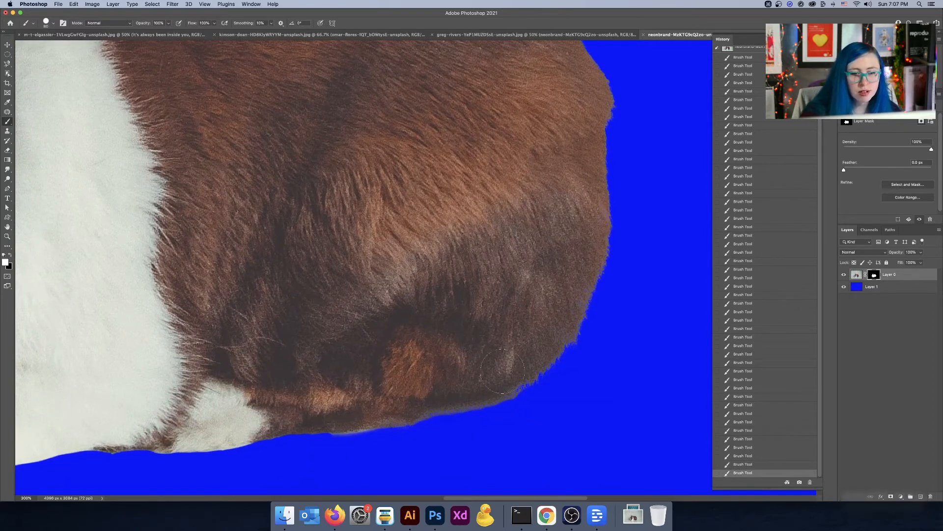
pyautogui.press('super+z')
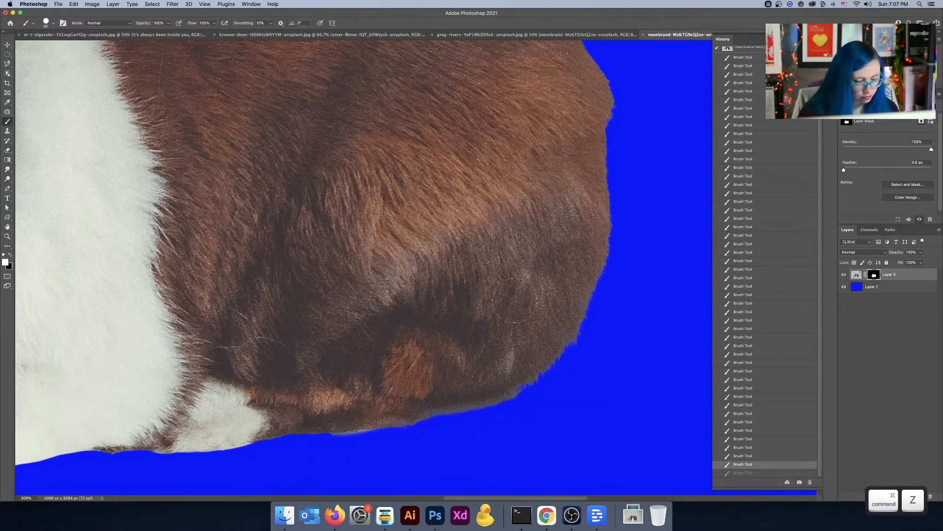
# Step: Switch to black and paint away the background fringe along the belly's lower edge
pyautogui.moveTo(369, 343); pyautogui.dragTo(544, 200)
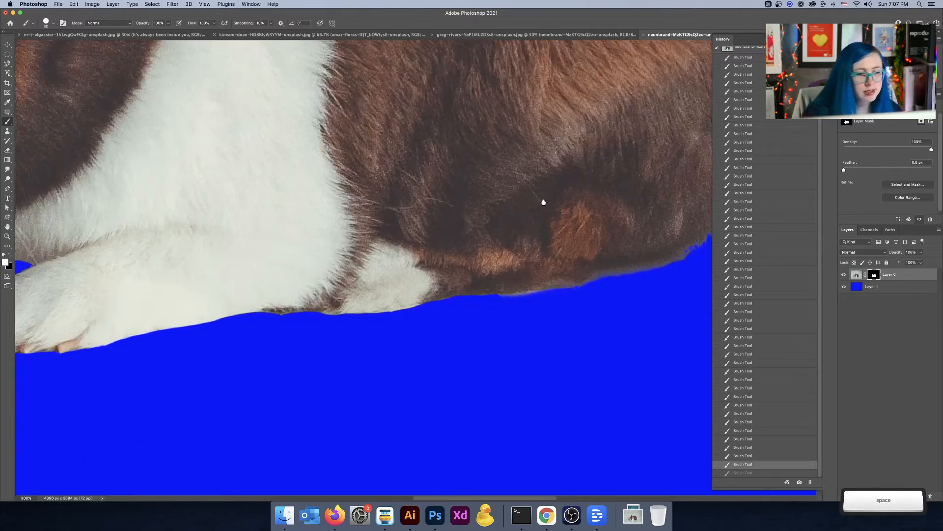
pyautogui.press('x')
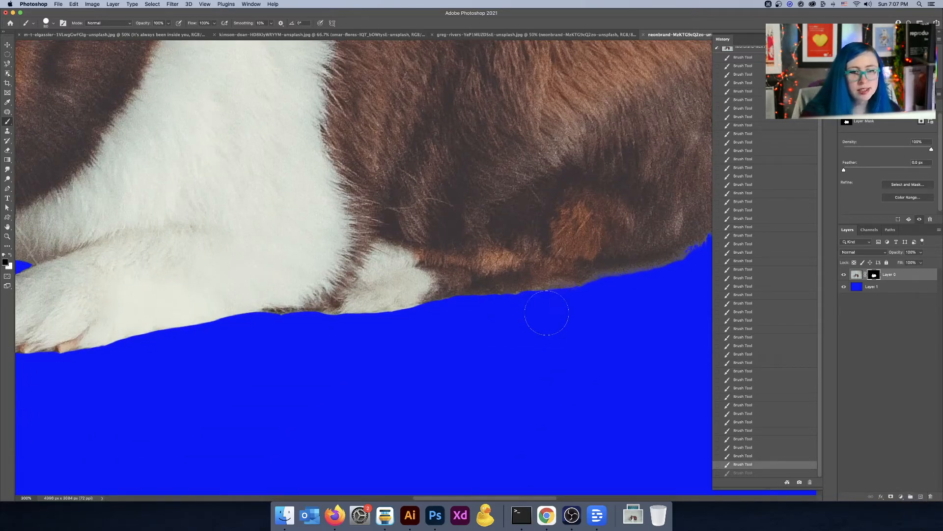
pyautogui.moveTo(505, 316); pyautogui.dragTo(516, 337)
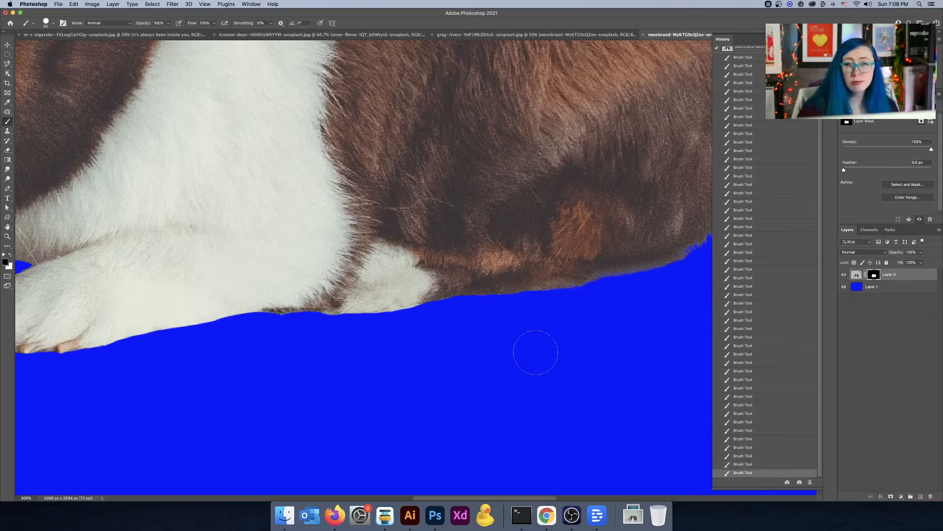
# Step: Hide the blue backdrop layer to view the masked rabbit on transparency
pyautogui.press('super+minus')
pyautogui.press('super+minus')
pyautogui.press('super+minus')
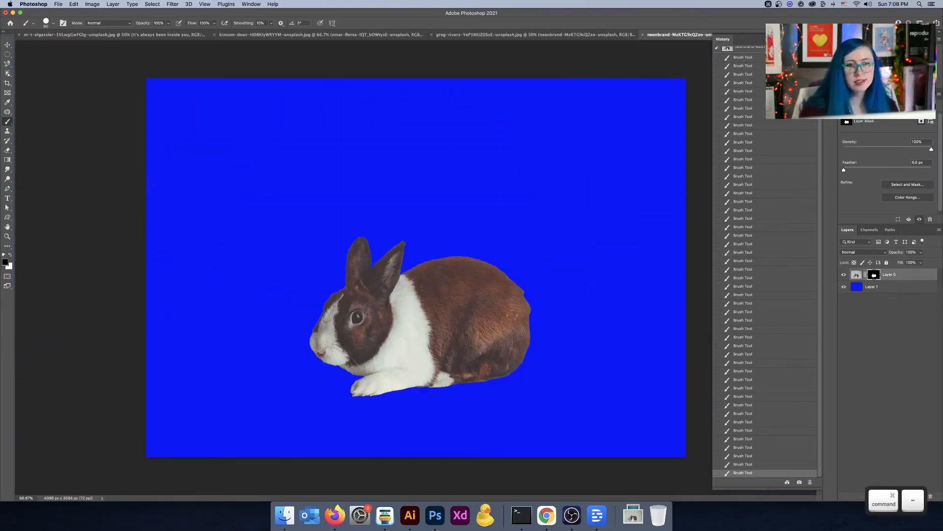
pyautogui.scroll(3, 520, 305)
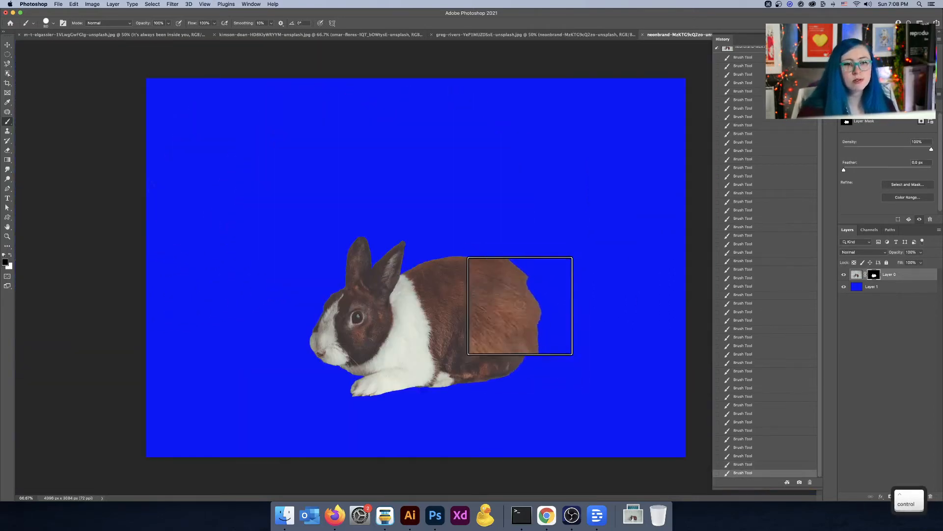
pyautogui.click(8, 45)
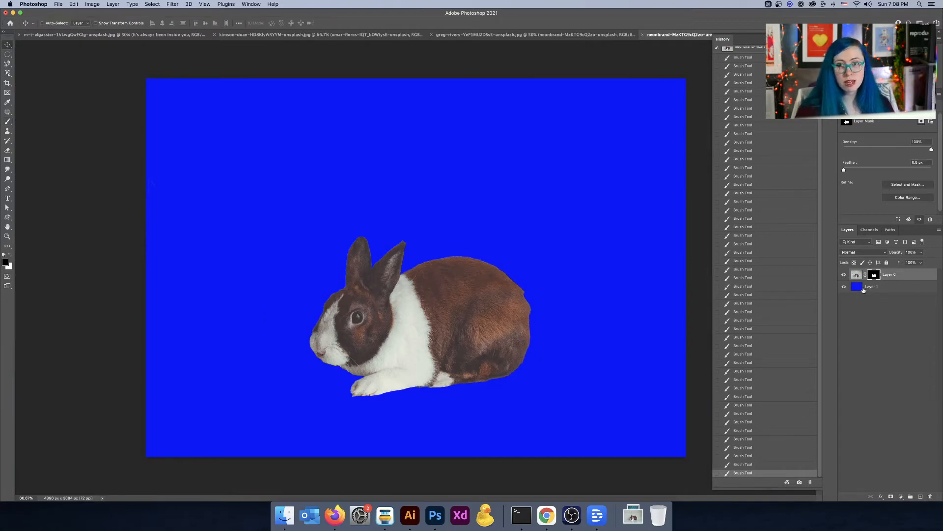
pyautogui.click(844, 286)
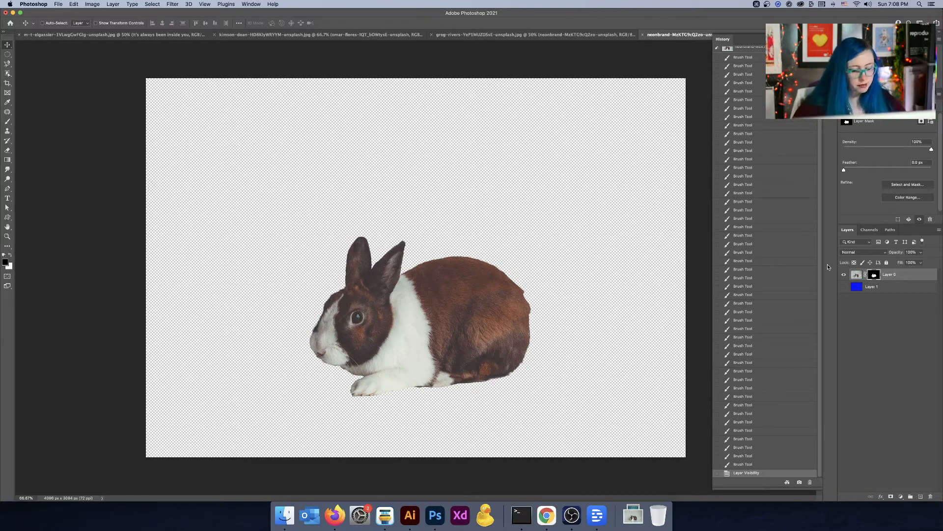
# Step: Try to save the rabbit document, then drag the masked rabbit layer into the bedroom scene document
pyautogui.press('super+s')
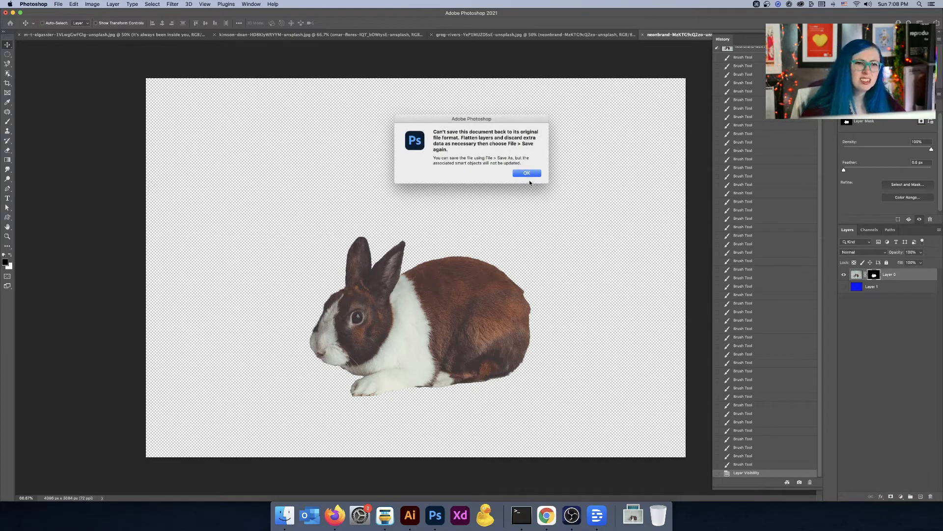
pyautogui.press('Return')
pyautogui.click(813, 39)
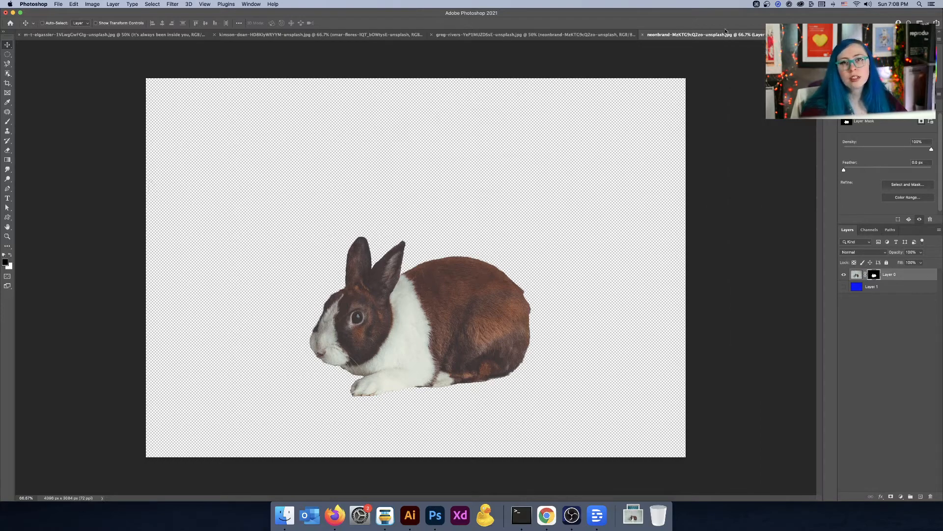
pyautogui.moveTo(723, 36); pyautogui.dragTo(701, 154)
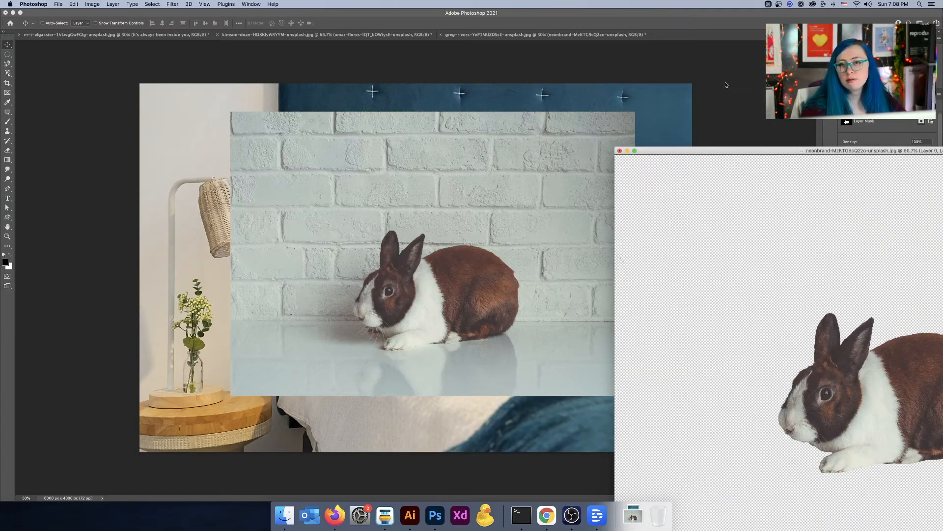
pyautogui.moveTo(745, 152); pyautogui.dragTo(230, 102)
pyautogui.click(857, 275)
pyautogui.moveTo(857, 275); pyautogui.dragTo(678, 118)
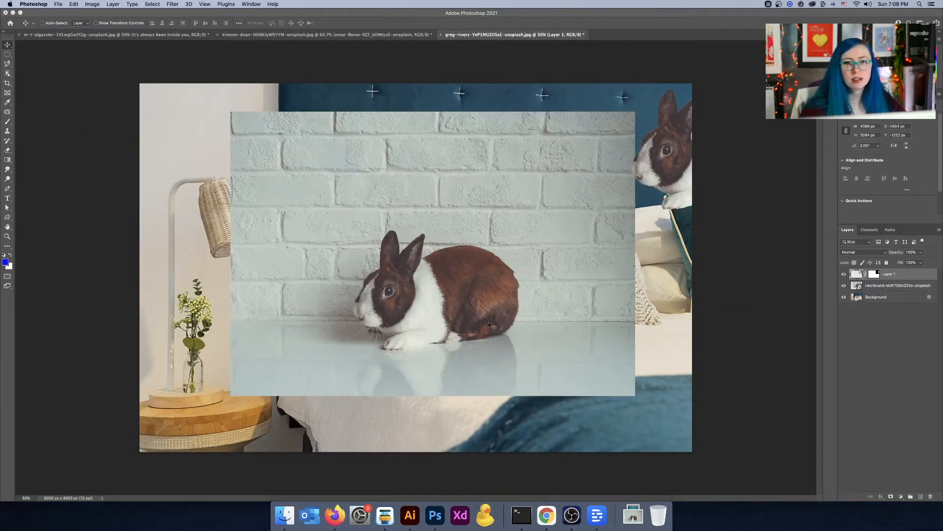
# Step: Delete the extra rabbit photo layer from the bedroom document and select the masked rabbit layer
pyautogui.click(905, 289)
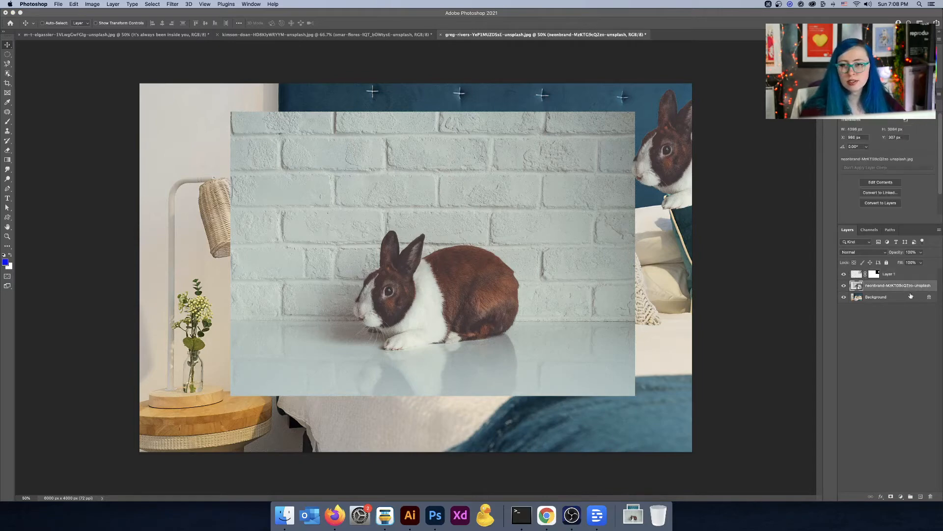
pyautogui.press('BackSpace')
pyautogui.click(872, 274)
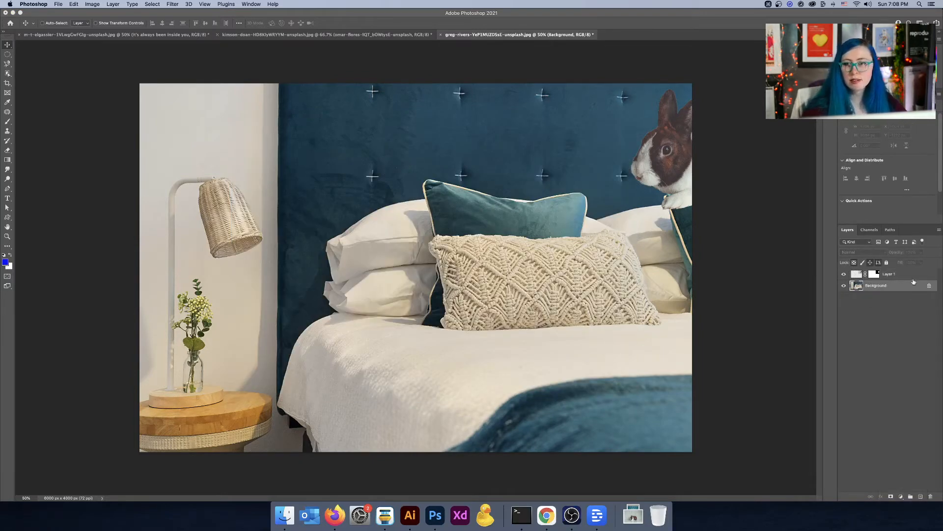
# Step: Move the rabbit onto the bed in front of the knitted pillow
pyautogui.moveTo(666, 165); pyautogui.dragTo(547, 298)
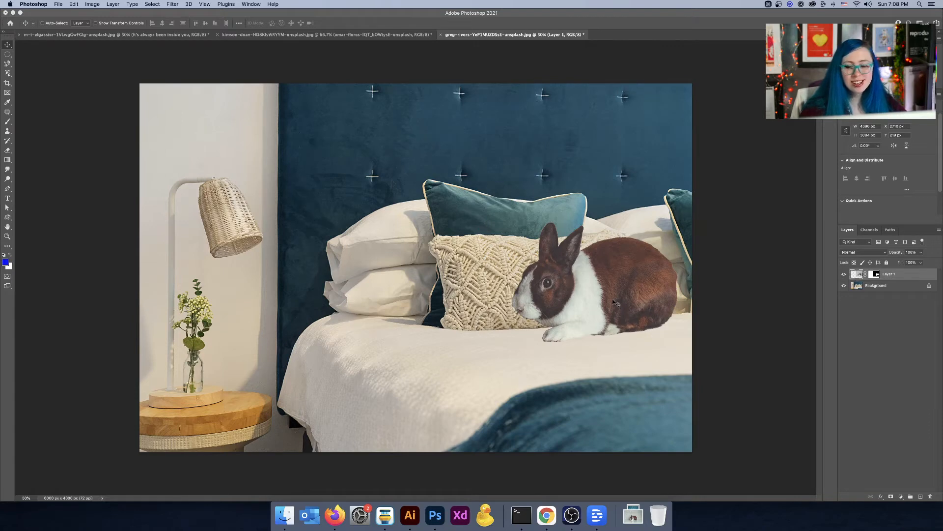
pyautogui.scroll(3, 548, 327)
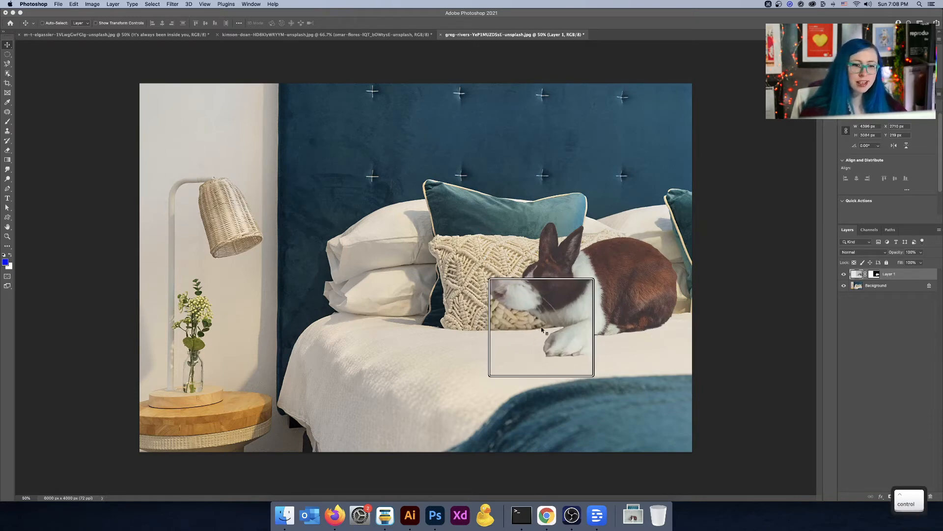
pyautogui.scroll(-3, 546, 319)
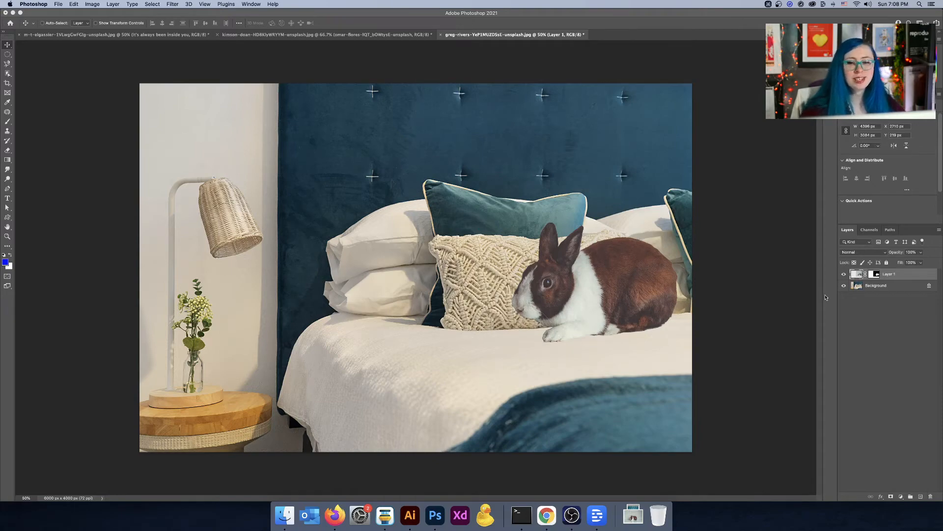
# Step: Select the rabbit layer's mask and paint white beneath the chin with the Brush tool
pyautogui.click(875, 275)
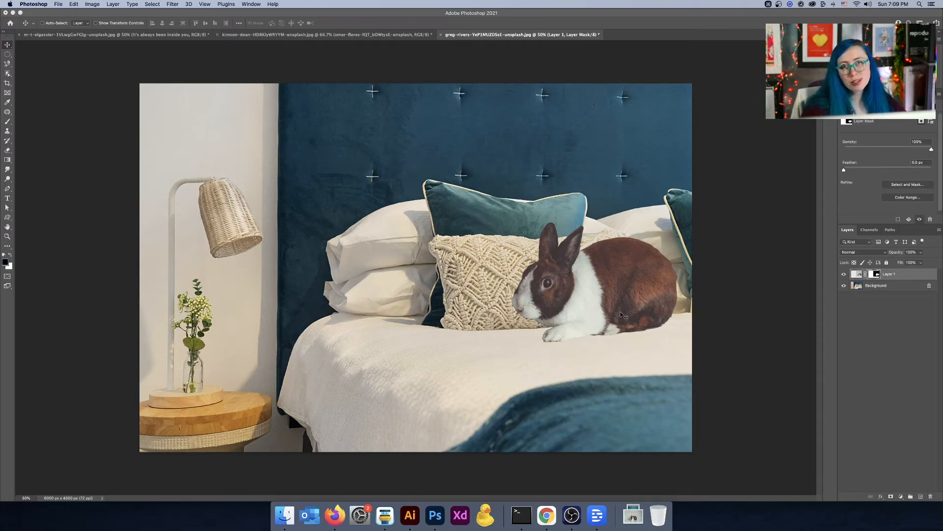
pyautogui.press('super+equal')
pyautogui.press('super+equal')
pyautogui.moveTo(622, 315); pyautogui.dragTo(527, 316)
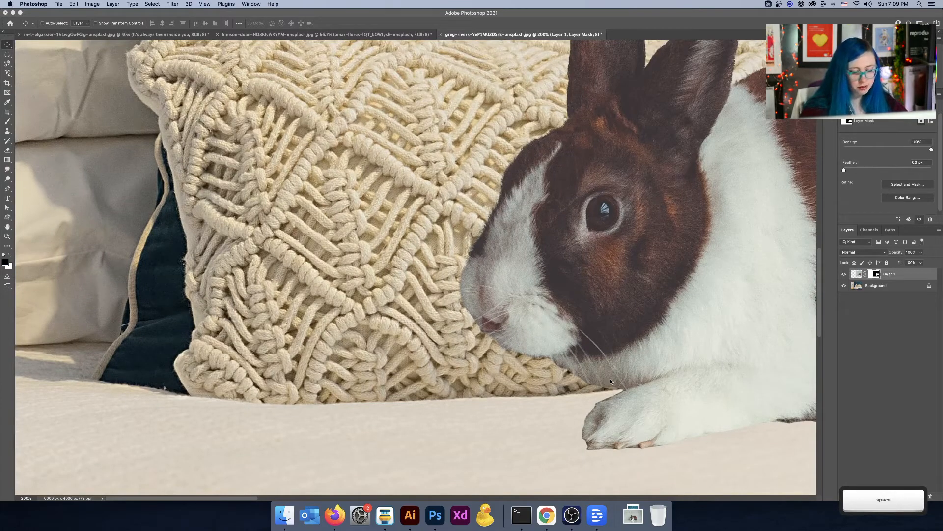
pyautogui.press('b')
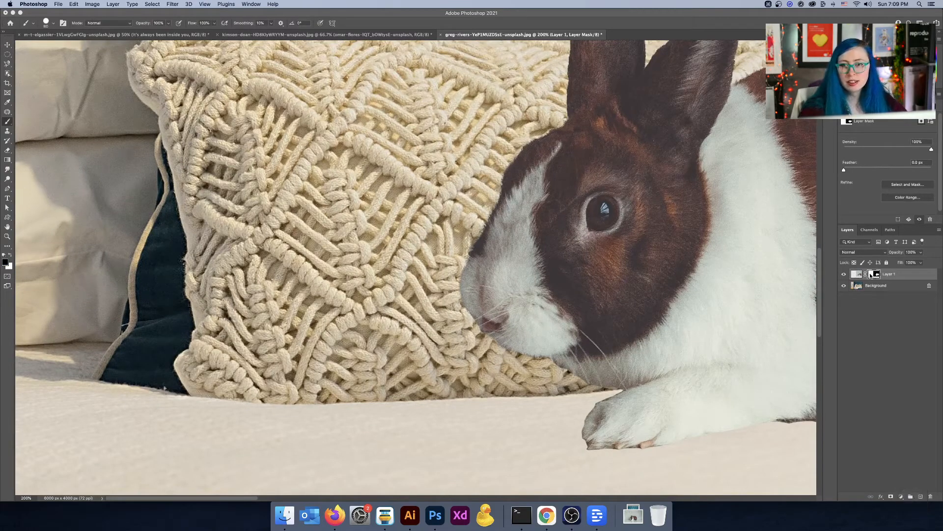
pyautogui.press('[')
pyautogui.press('[')
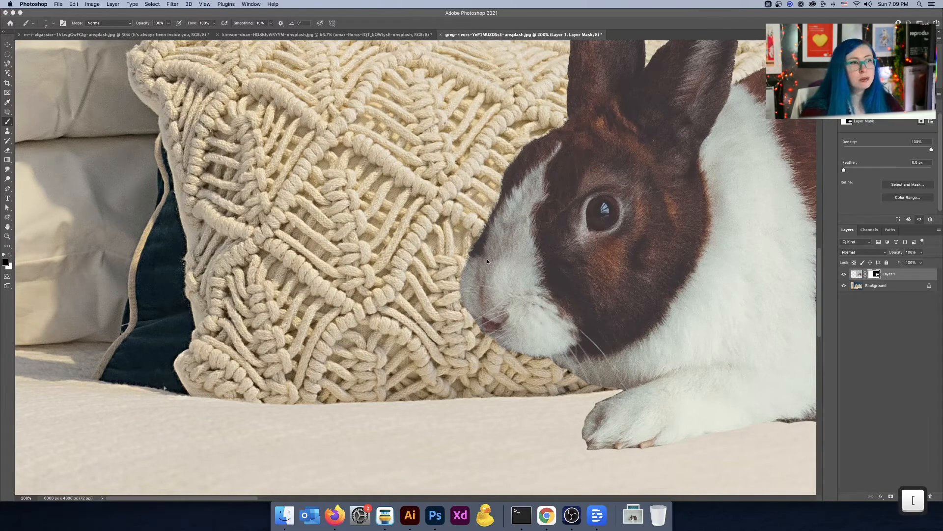
pyautogui.press(']')
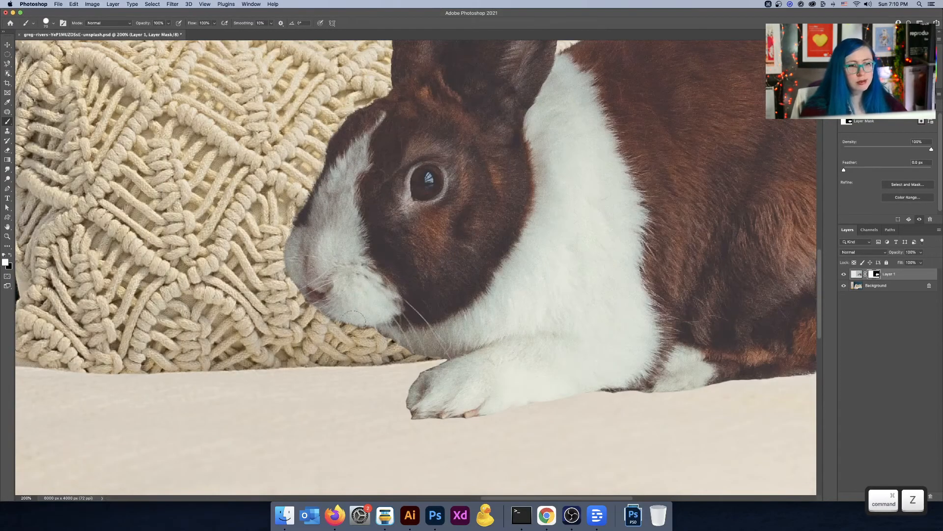
pyautogui.moveTo(354, 330)
pyautogui.mouseDown()
pyautogui.moveTo(326, 339)
pyautogui.moveTo(393, 353)
pyautogui.mouseUp()
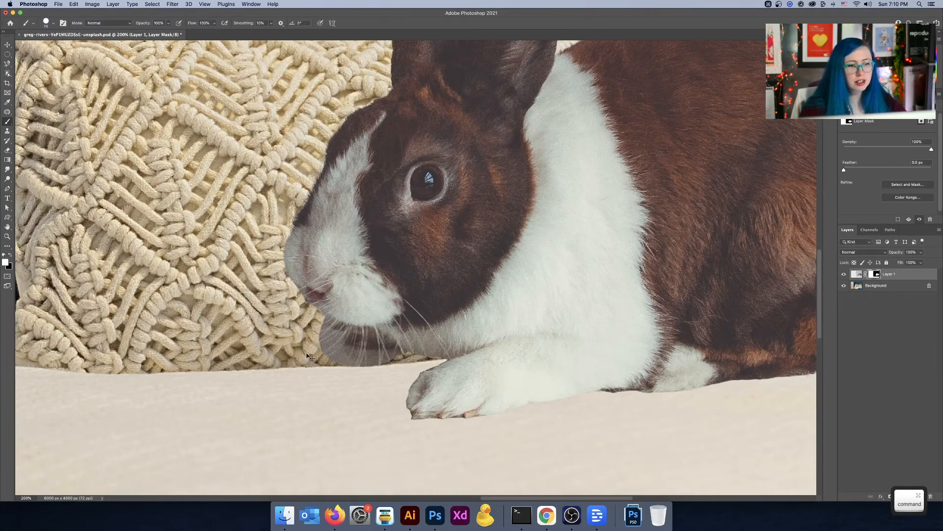
# Step: Paint black beneath the chin with a smaller brush to hide the leftover grey backdrop
pyautogui.press('super+equal')
pyautogui.press('super+equal')
pyautogui.press('super+equal')
pyautogui.press('super+equal')
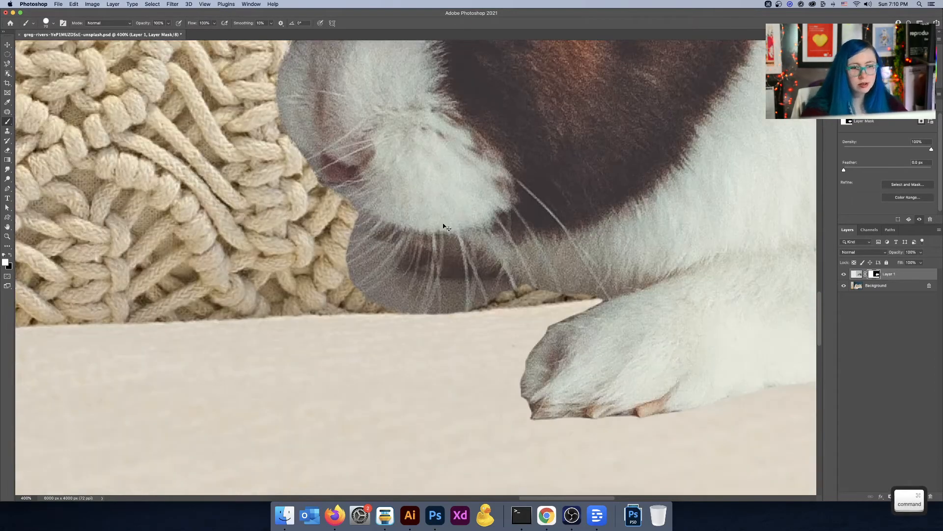
pyautogui.press('super+equal')
pyautogui.press('[')
pyautogui.press('[')
pyautogui.press('[')
pyautogui.press('[')
pyautogui.press('[')
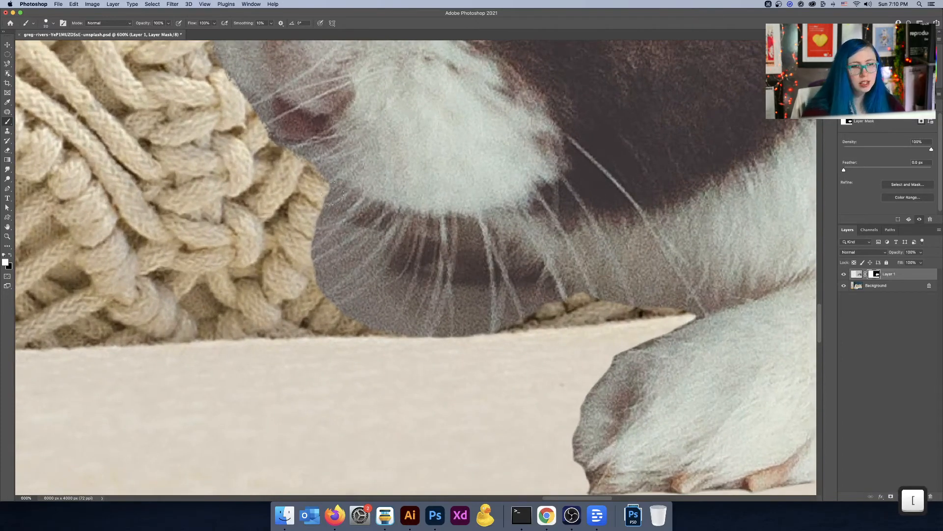
pyautogui.press('x')
pyautogui.moveTo(328, 186)
pyautogui.mouseDown()
pyautogui.moveTo(335, 232)
pyautogui.moveTo(377, 239)
pyautogui.moveTo(352, 260)
pyautogui.moveTo(308, 242)
pyautogui.moveTo(307, 265)
pyautogui.moveTo(318, 245)
pyautogui.moveTo(326, 285)
pyautogui.moveTo(342, 296)
pyautogui.moveTo(378, 249)
pyautogui.moveTo(389, 275)
pyautogui.moveTo(563, 300)
pyautogui.moveTo(527, 315)
pyautogui.moveTo(352, 300)
pyautogui.moveTo(350, 323)
pyautogui.mouseUp()
pyautogui.press(']')
pyautogui.press(']')
pyautogui.press(']')
pyautogui.press(']')
pyautogui.press(']')
# Step: Nudge the rabbit slightly down and to the right on the bed
pyautogui.press('super+minus')
pyautogui.press('super+minus')
pyautogui.press('super+minus')
pyautogui.press('super+minus')
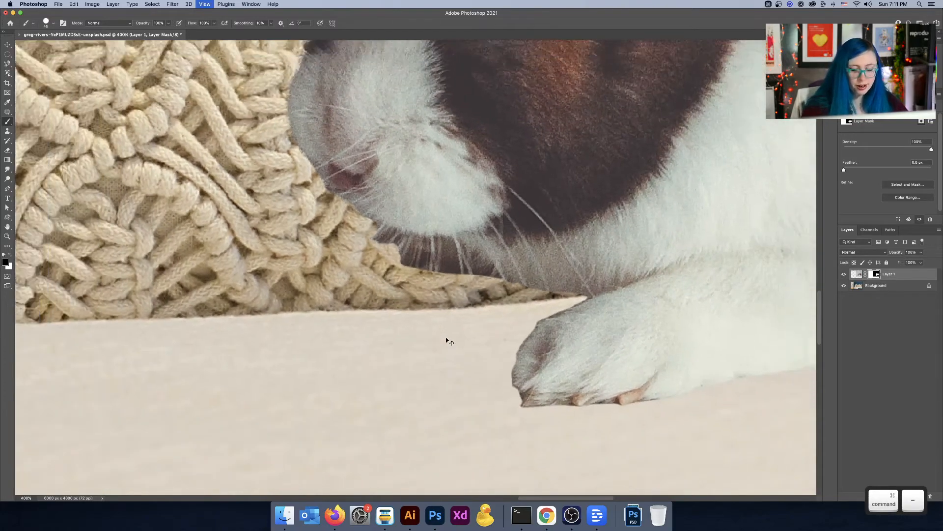
pyautogui.press('super+minus')
pyautogui.press('super+minus')
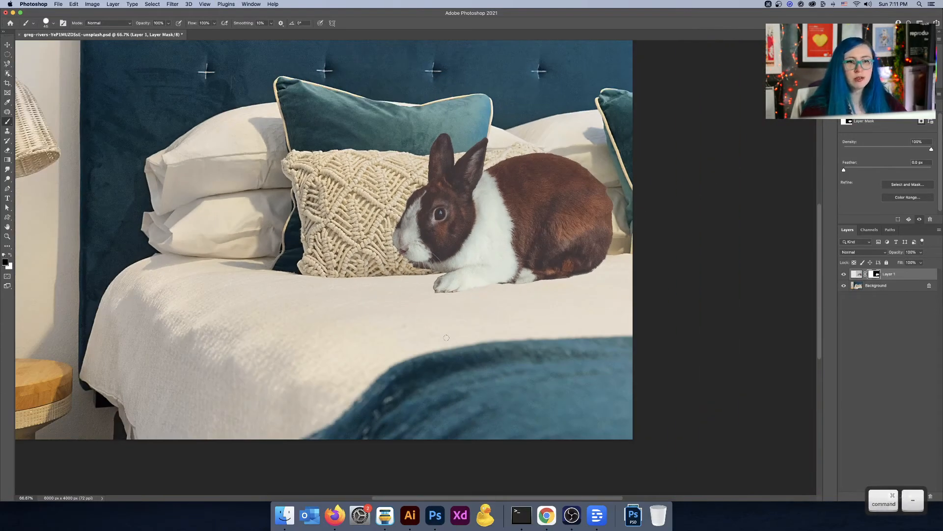
pyautogui.click(6, 45)
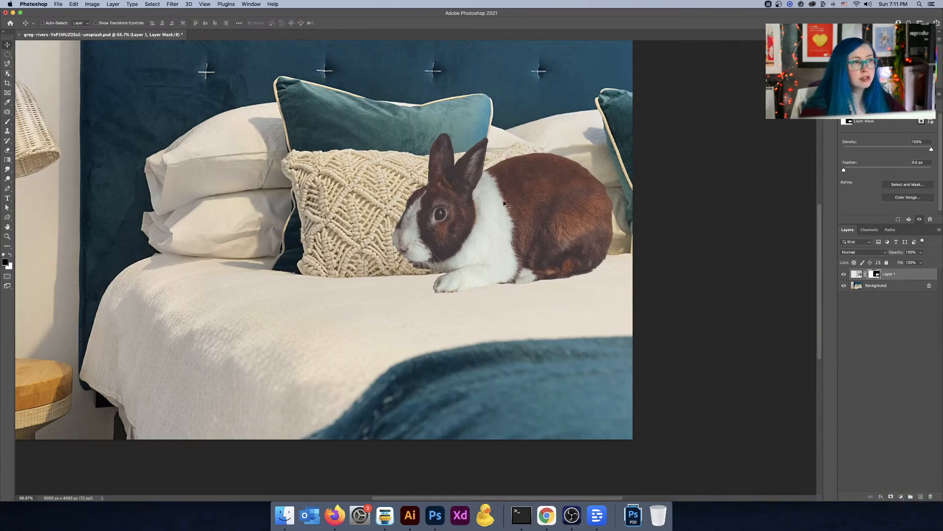
pyautogui.moveTo(504, 204)
pyautogui.mouseDown()
pyautogui.moveTo(544, 217)
pyautogui.moveTo(522, 210)
pyautogui.moveTo(531, 215)
pyautogui.moveTo(518, 169)
pyautogui.moveTo(513, 213)
pyautogui.mouseUp()
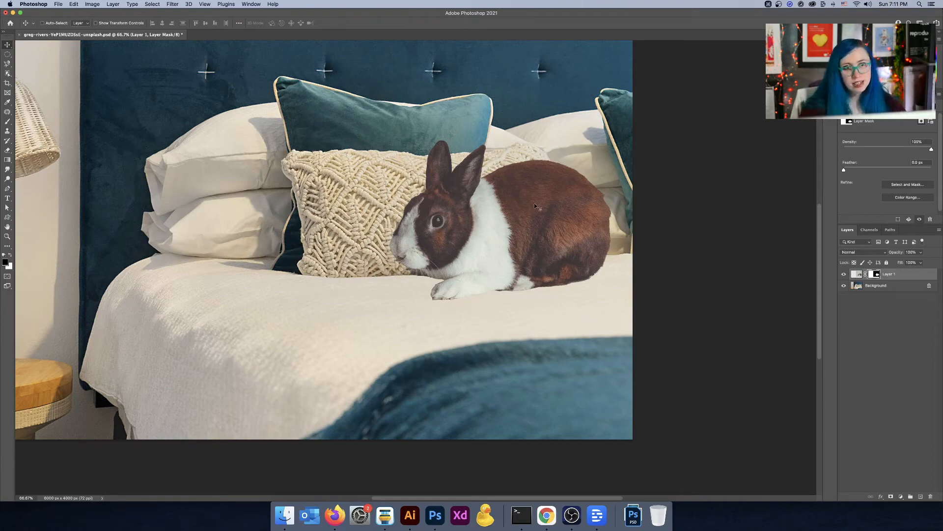
pyautogui.press('space')
pyautogui.moveTo(528, 221); pyautogui.dragTo(678, 274)
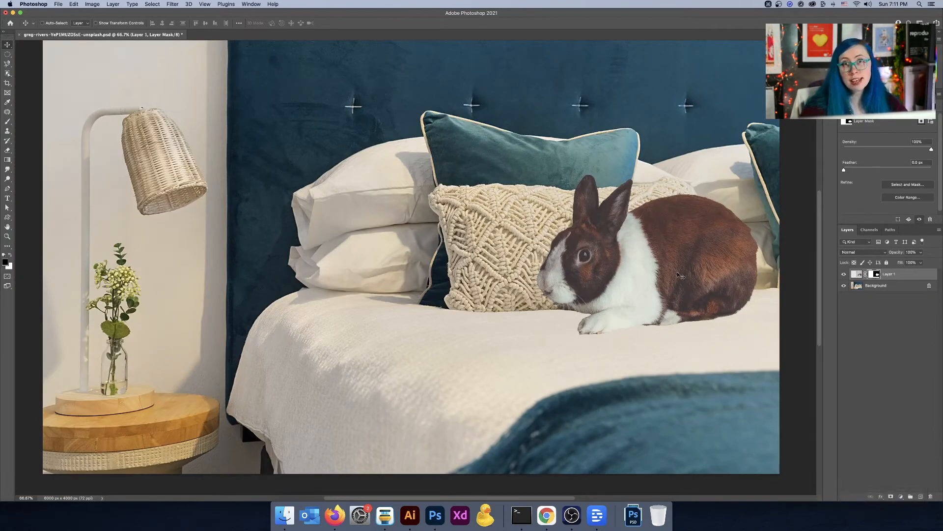
# Step: Scale the rabbit down to about 85% with Free Transform and reposition it on the bed beside the knitted pillow
pyautogui.moveTo(707, 276)
pyautogui.mouseDown()
pyautogui.moveTo(721, 276)
pyautogui.moveTo(718, 264)
pyautogui.mouseUp()
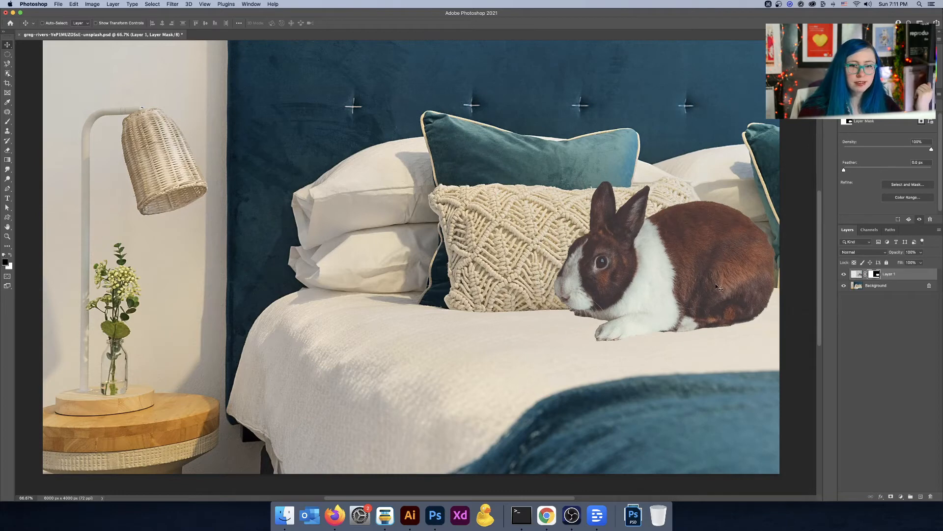
pyautogui.hscroll(3, 696, 228)
pyautogui.scroll(2, 696, 228)
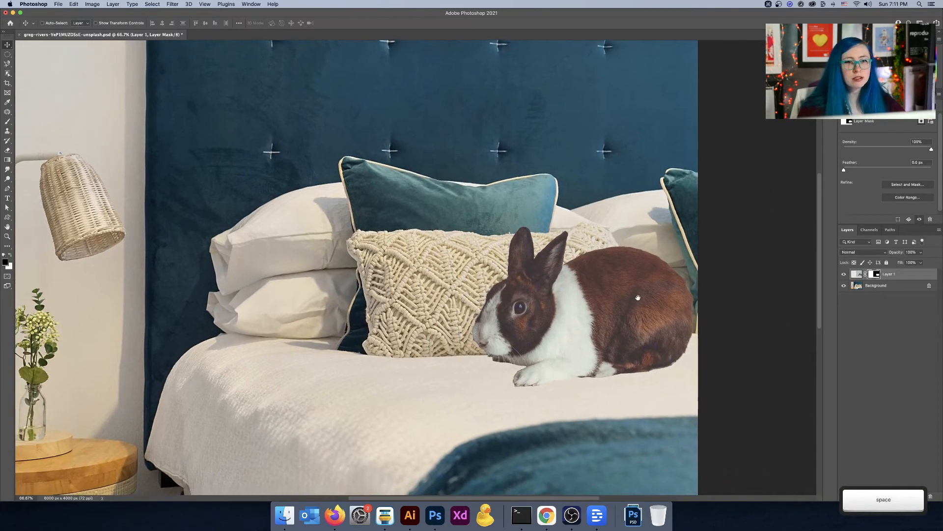
pyautogui.press('super+t')
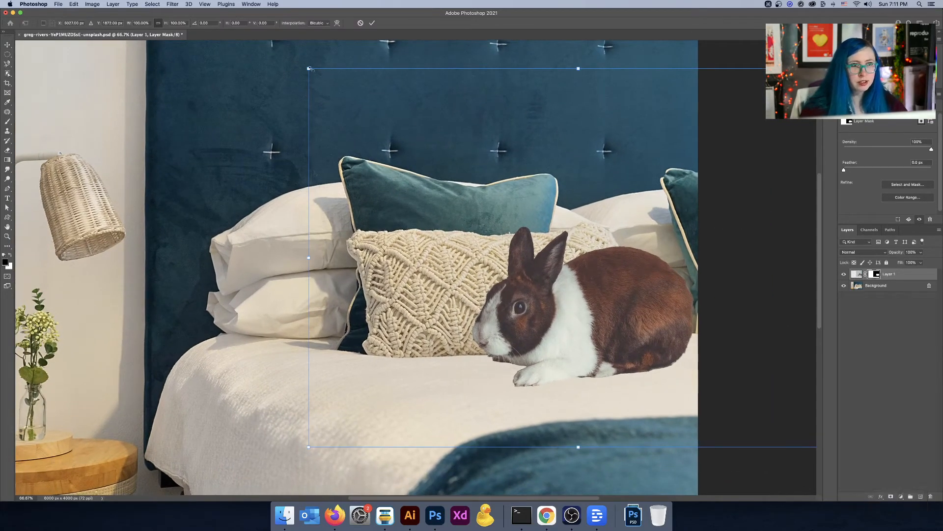
pyautogui.moveTo(309, 68); pyautogui.dragTo(390, 126)
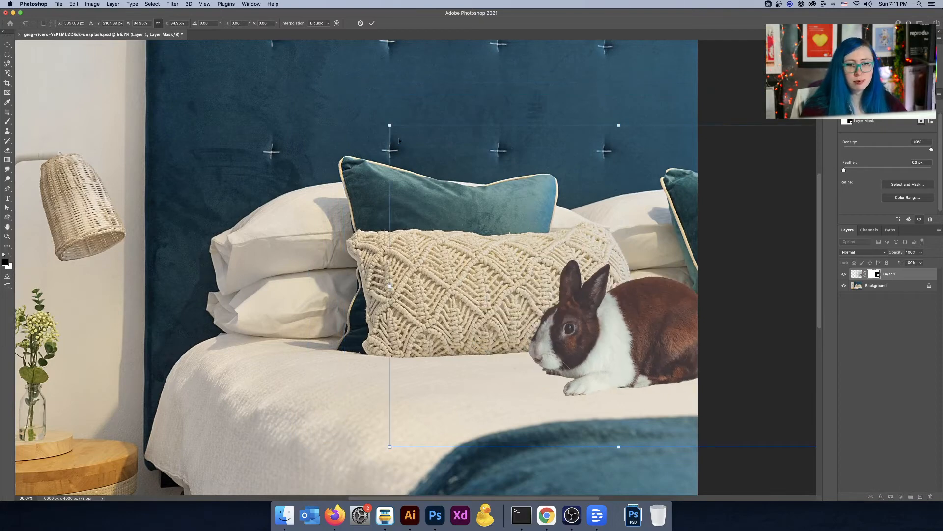
pyautogui.press('Return')
pyautogui.moveTo(591, 348); pyautogui.dragTo(570, 328)
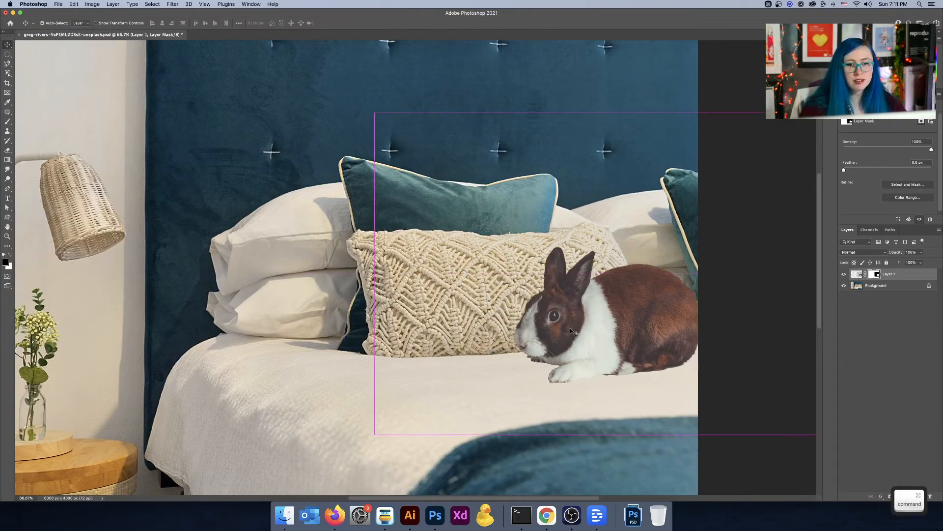
# Step: Add a Color Balance adjustment layer and clip it to the rabbit layer
pyautogui.press('super+minus')
pyautogui.press('super+minus')
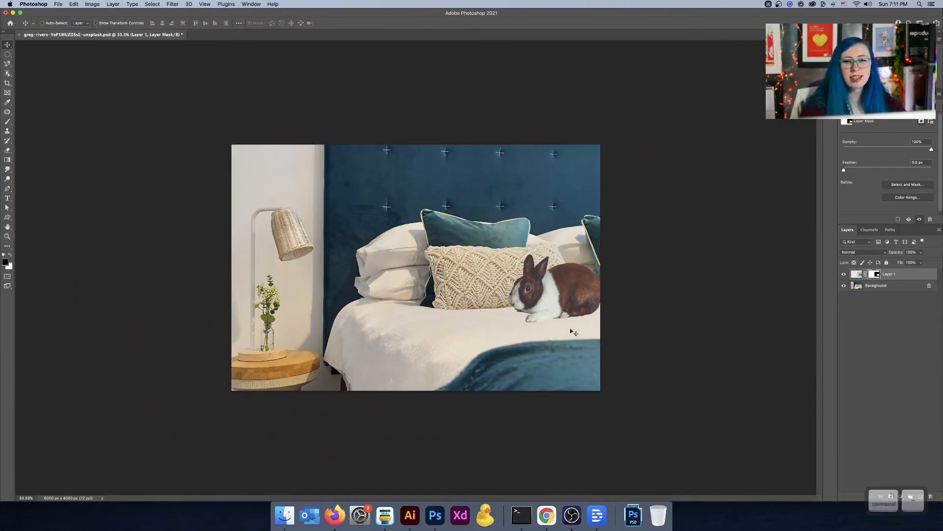
pyautogui.press('super')
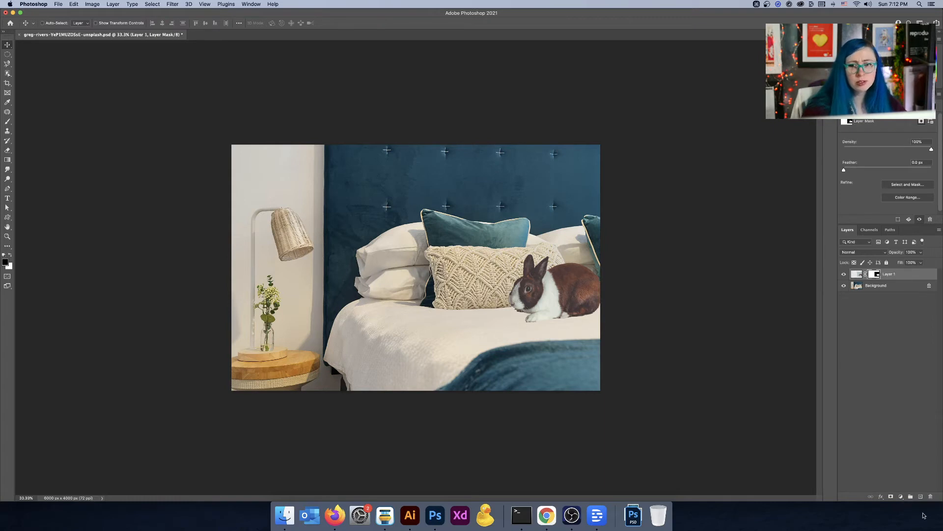
pyautogui.click(902, 497)
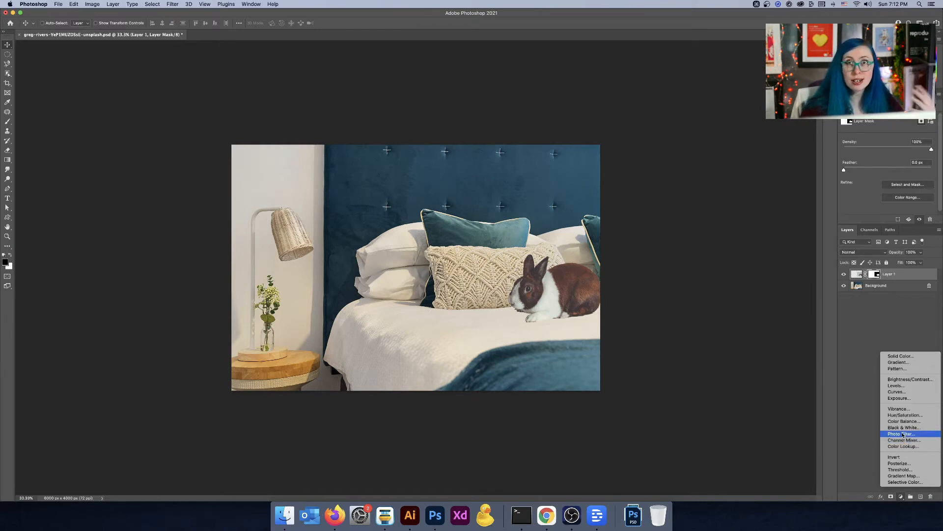
pyautogui.click(707, 297)
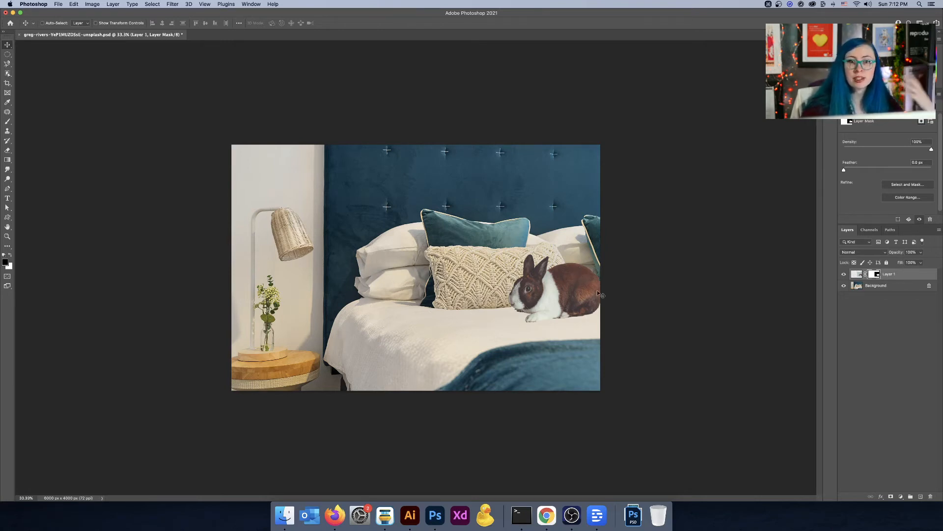
pyautogui.click(900, 497)
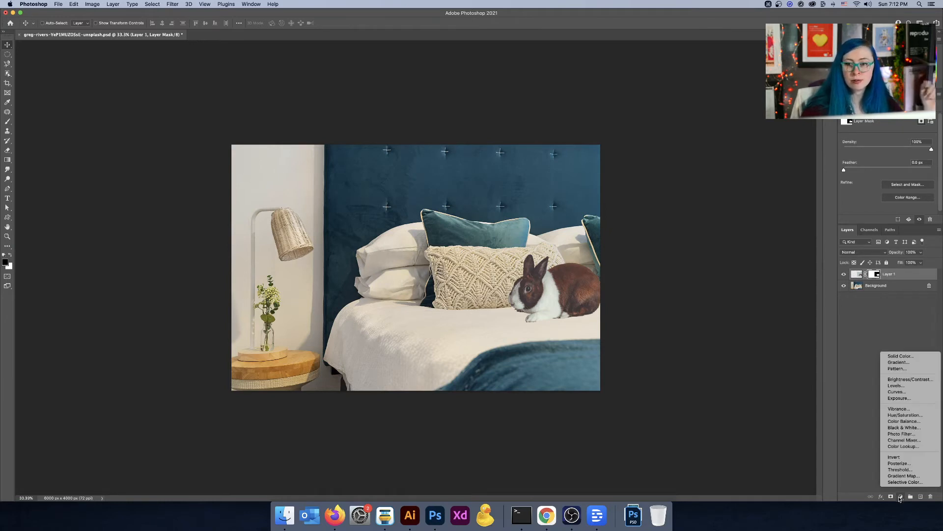
pyautogui.click(902, 422)
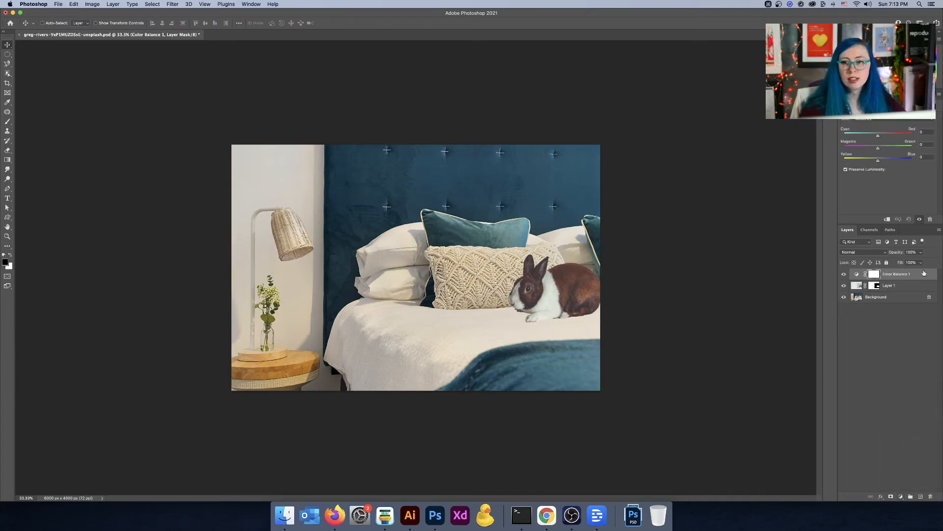
pyautogui.rightClick(924, 273)
pyautogui.click(874, 320)
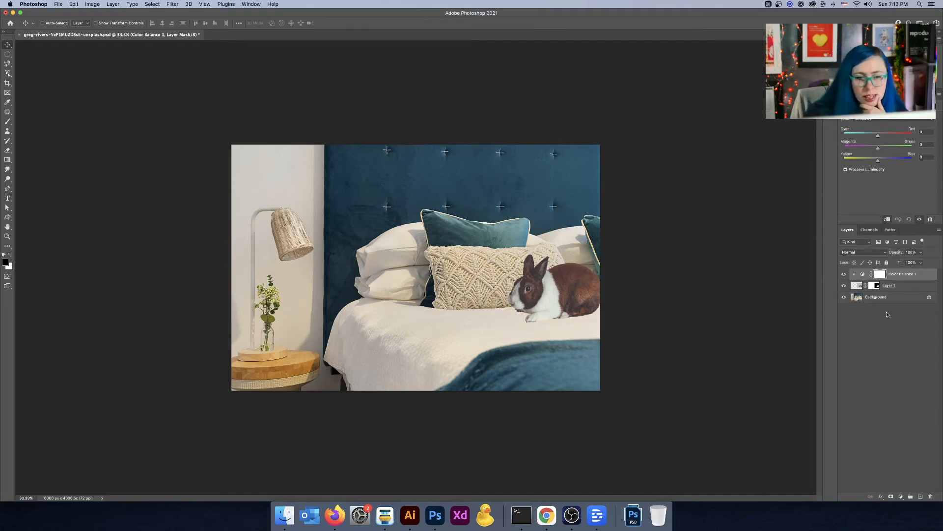
# Step: Set the Color Balance Yellow–Blue to -16 and Magenta–Green to -12
pyautogui.scroll(5, 888, 166)
pyautogui.scroll(-5, 888, 167)
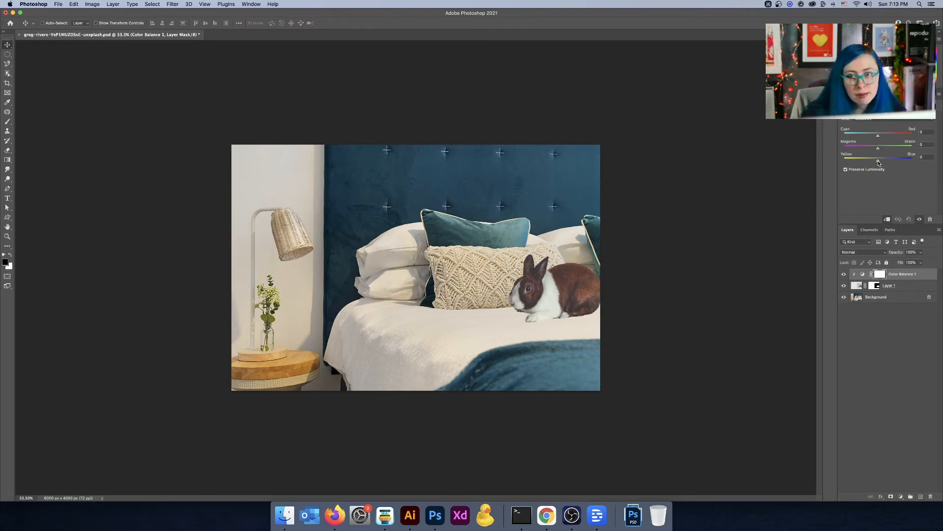
pyautogui.keyDown('ctrl'); pyautogui.scroll(5, 897, 161); pyautogui.keyUp('ctrl')
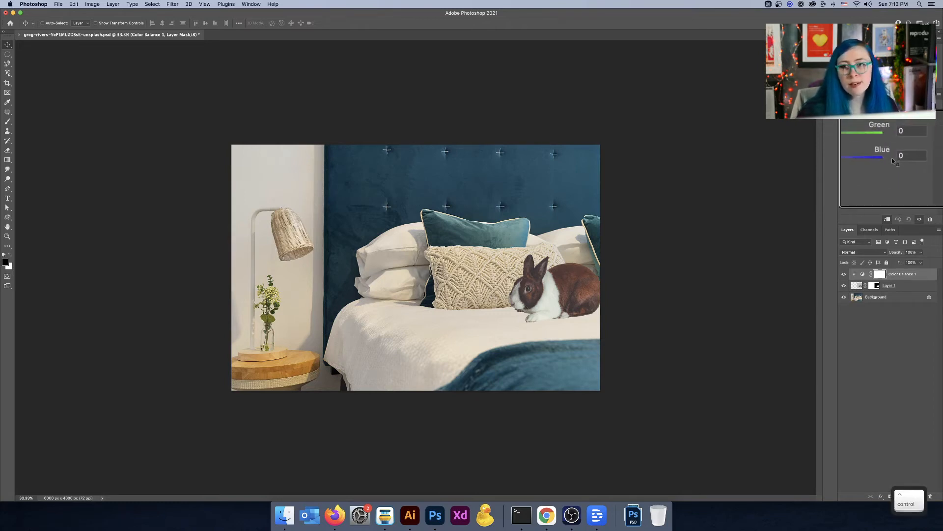
pyautogui.keyDown('ctrl'); pyautogui.scroll(-5, 915, 158); pyautogui.keyUp('ctrl')
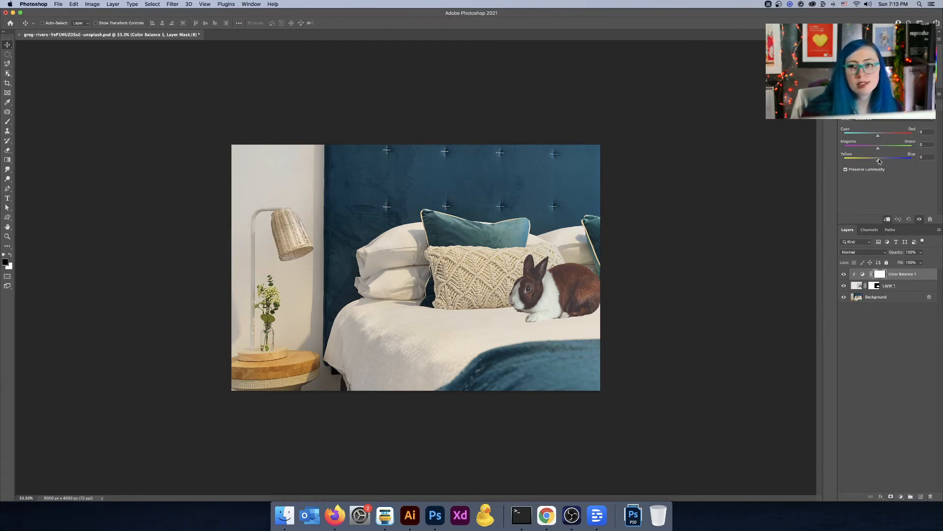
pyautogui.moveTo(878, 163); pyautogui.dragTo(873, 164)
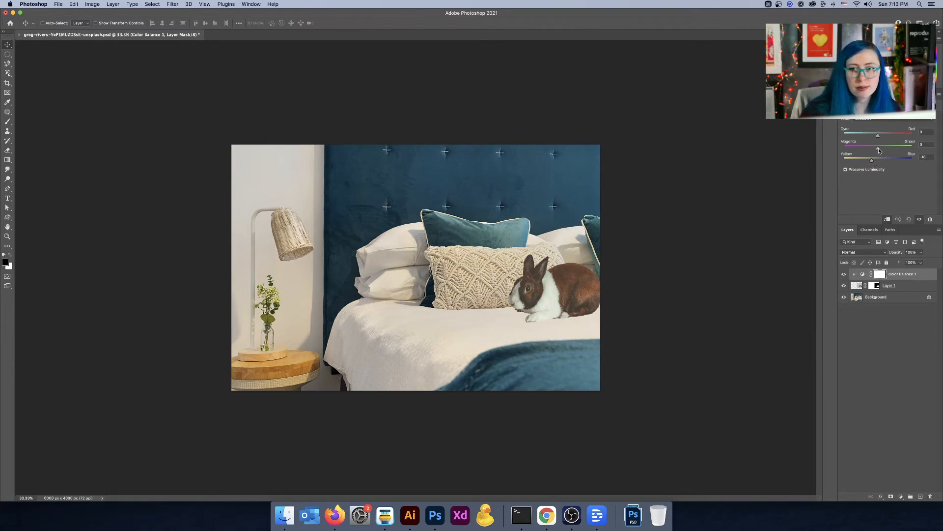
pyautogui.moveTo(879, 151); pyautogui.dragTo(875, 154)
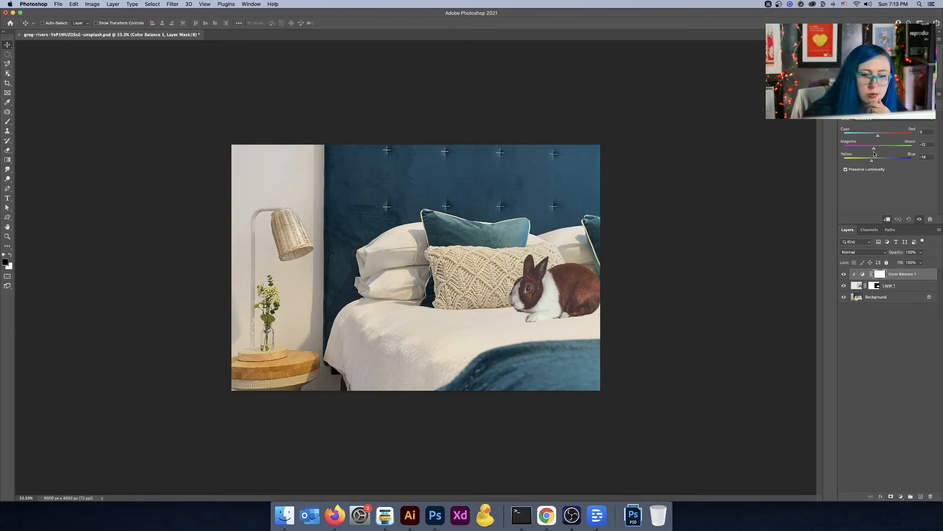
pyautogui.scroll(3, 551, 309)
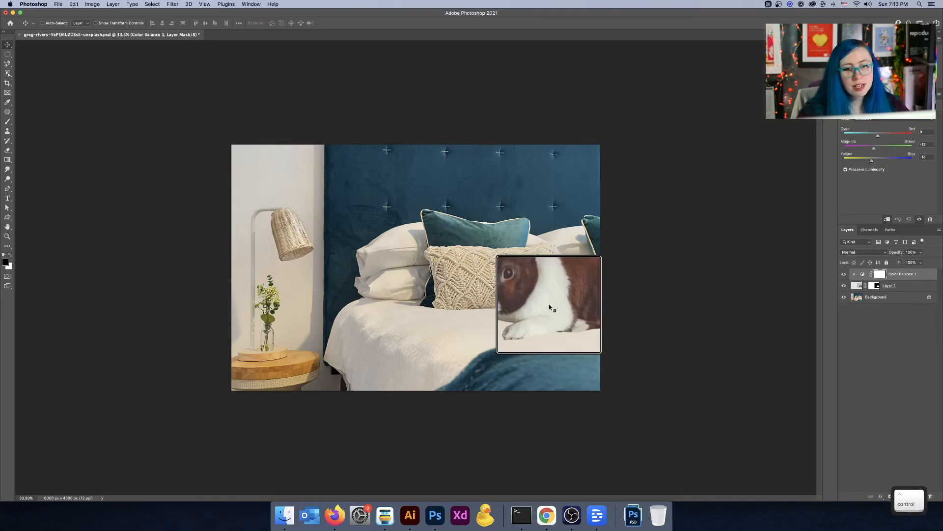
pyautogui.scroll(-3, 552, 309)
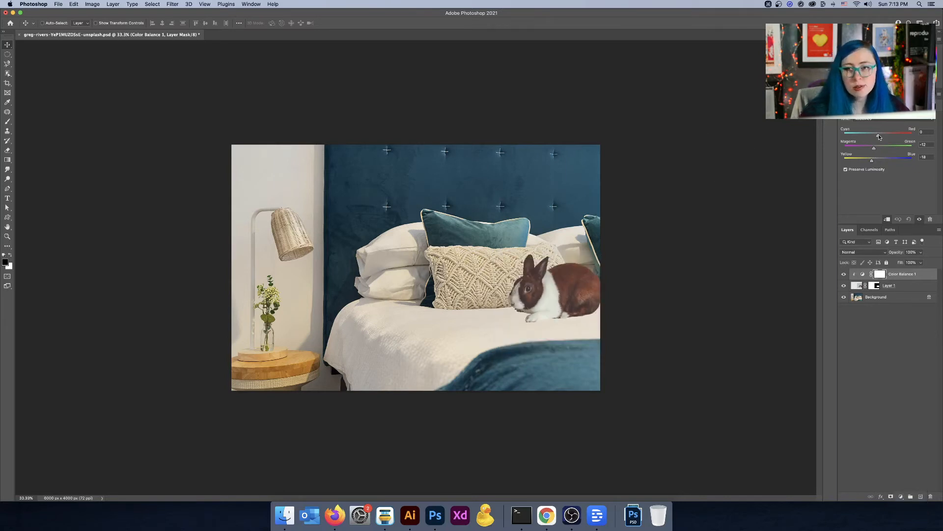
pyautogui.moveTo(877, 137); pyautogui.dragTo(878, 136)
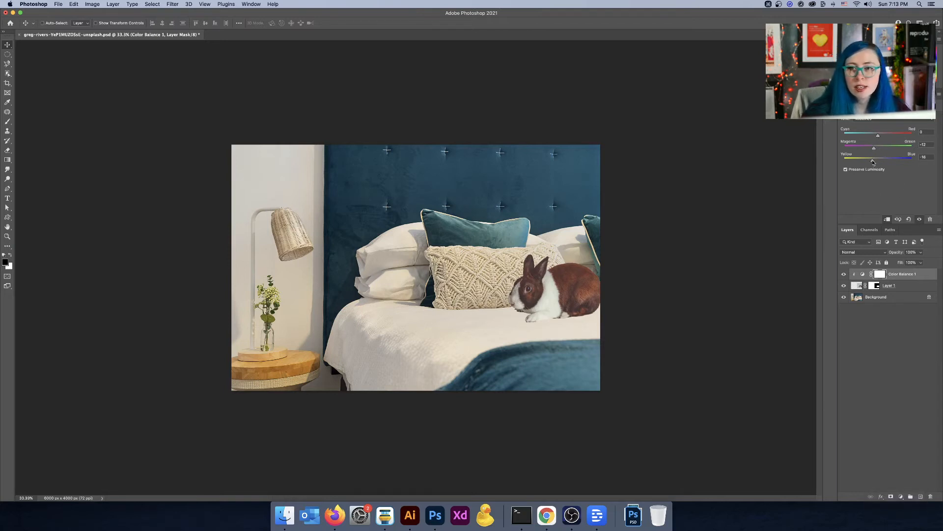
pyautogui.moveTo(875, 163); pyautogui.dragTo(873, 163)
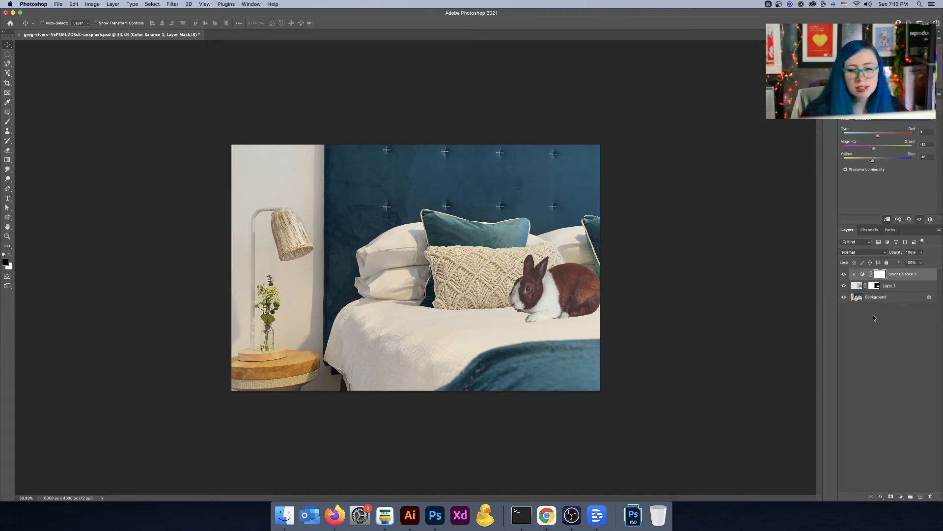
# Step: Add a Curves adjustment layer above and clip it to the rabbit
pyautogui.click(901, 497)
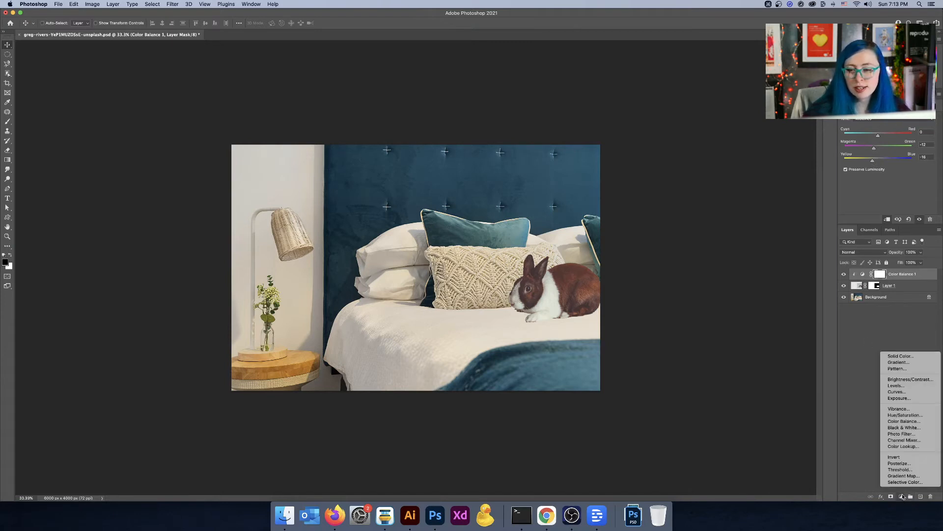
pyautogui.click(913, 393)
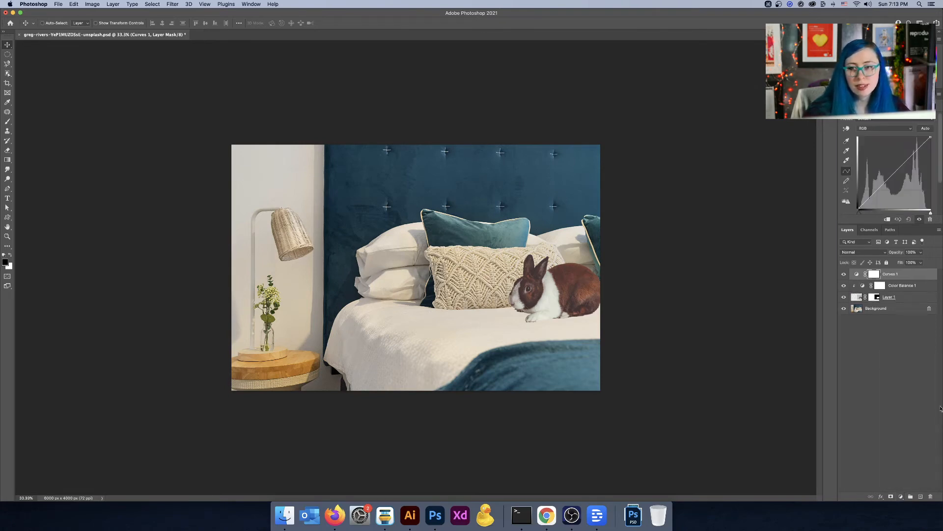
pyautogui.rightClick(911, 277)
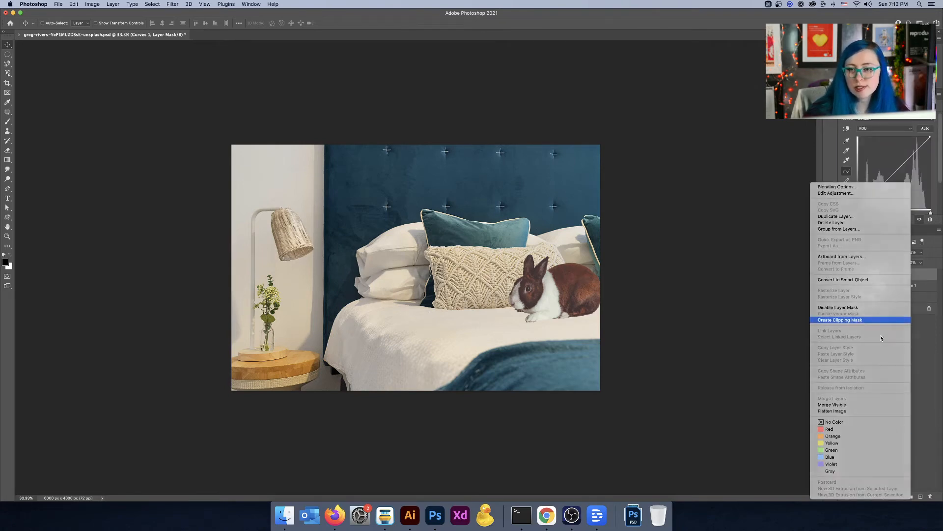
pyautogui.click(857, 320)
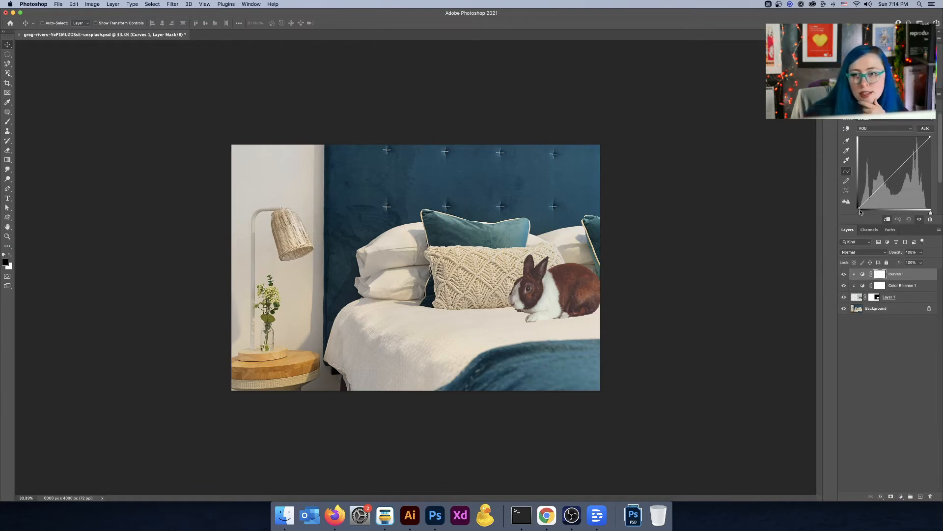
# Step: Reshape the Curves tone curve by moving the black and white points and adding a point to darken the midtones
pyautogui.moveTo(858, 209); pyautogui.dragTo(866, 208)
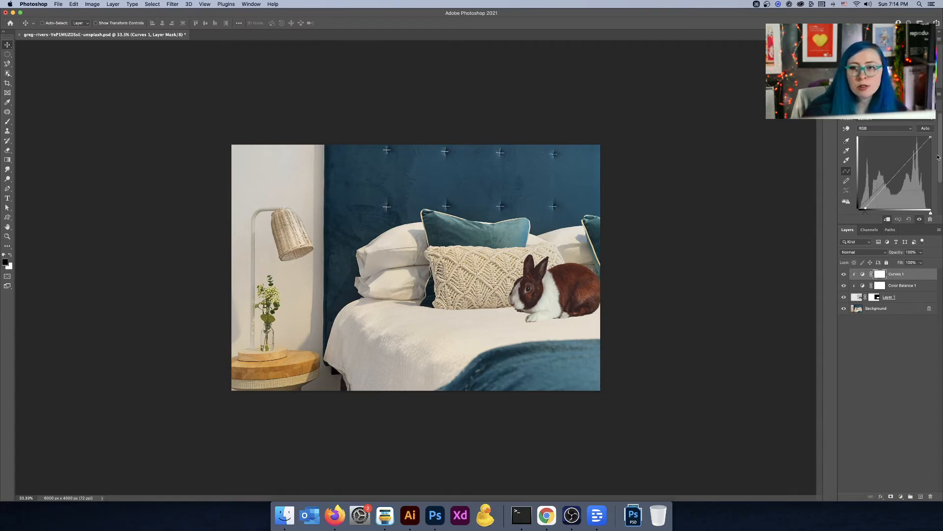
pyautogui.moveTo(930, 137); pyautogui.dragTo(918, 135)
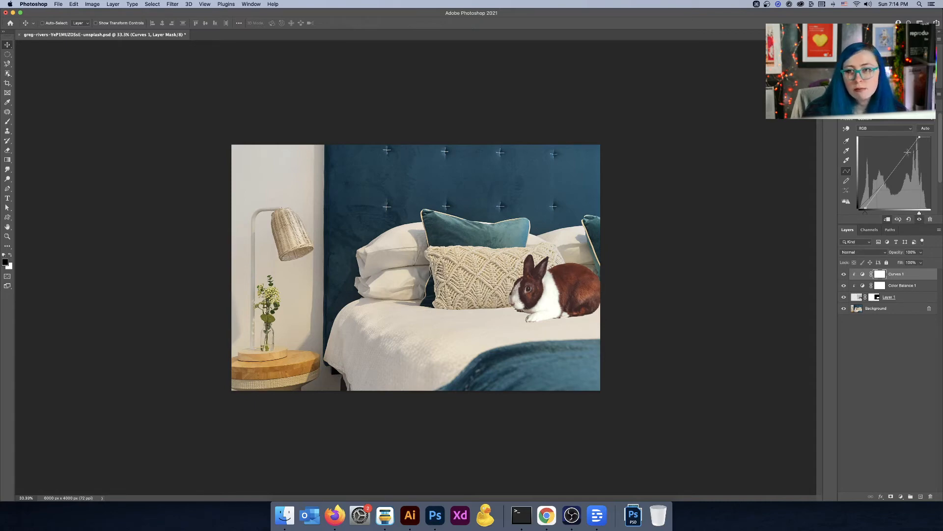
pyautogui.moveTo(908, 152); pyautogui.dragTo(879, 192)
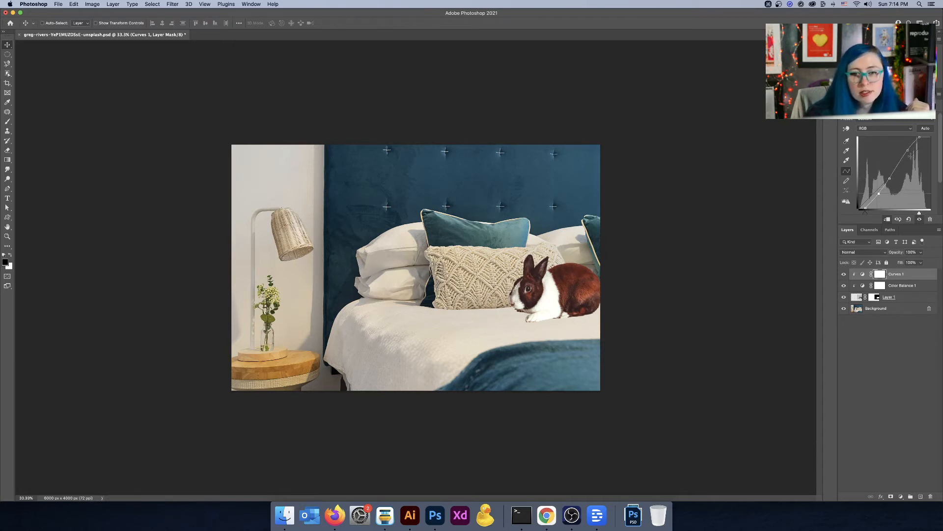
pyautogui.moveTo(908, 150); pyautogui.dragTo(931, 137)
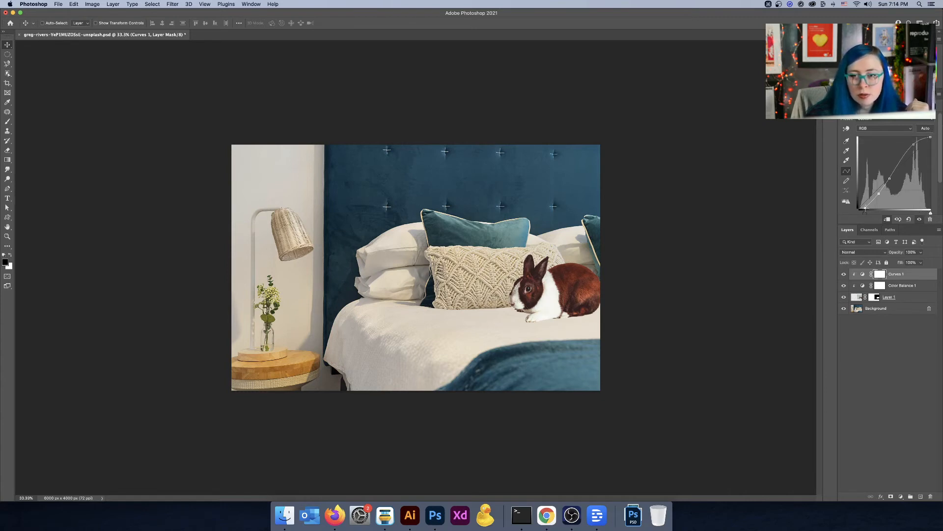
pyautogui.moveTo(865, 209); pyautogui.dragTo(867, 214)
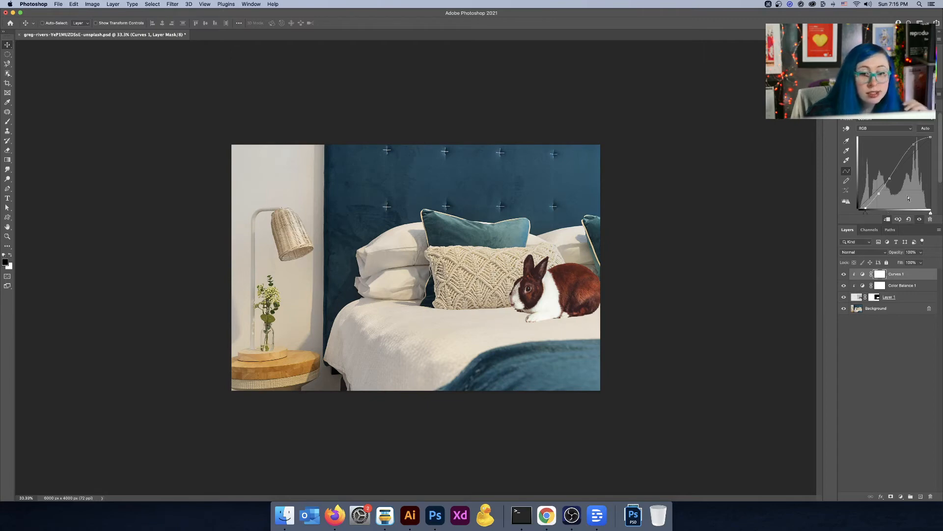
# Step: Toggle the adjustment layers' visibility to compare the rabbit with and without them
pyautogui.click(889, 334)
pyautogui.click(844, 274)
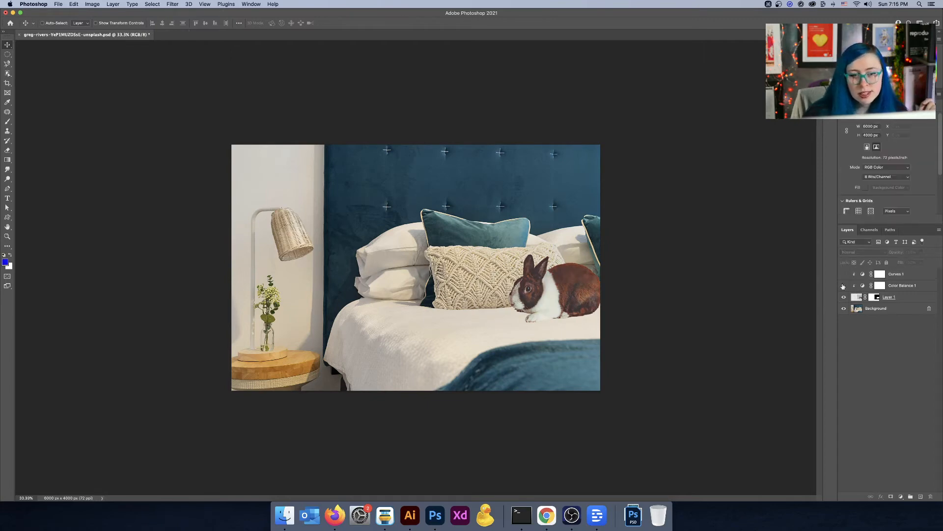
pyautogui.click(844, 285)
pyautogui.click(843, 274)
# Step: Retune the Color Balance to Cyan–Red +5, Magenta–Green -3 and Yellow–Blue -12, then reselect the Curves layer
pyautogui.click(921, 285)
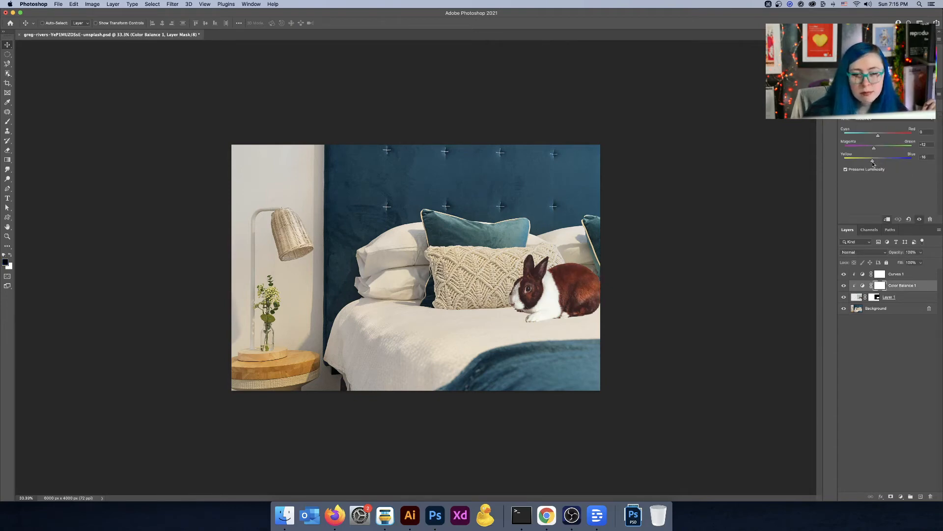
pyautogui.moveTo(873, 164); pyautogui.dragTo(876, 151)
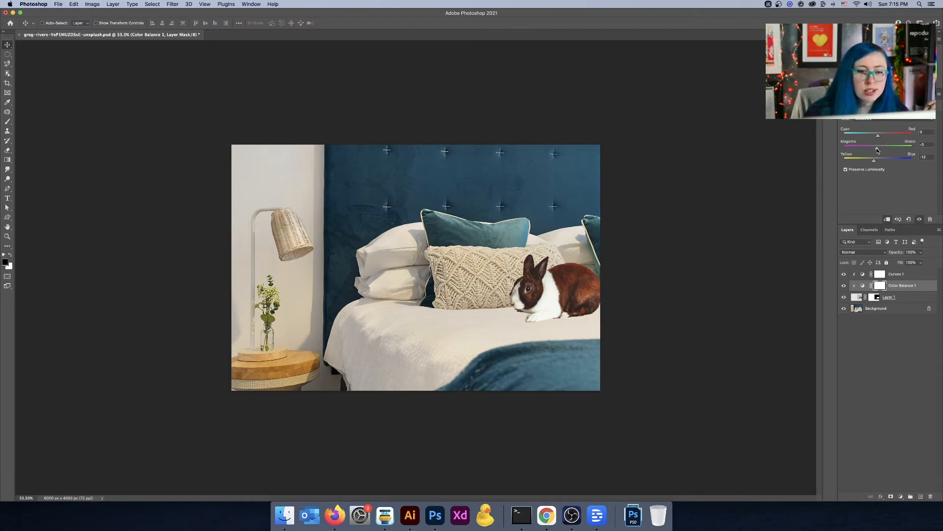
pyautogui.moveTo(879, 136); pyautogui.dragTo(878, 139)
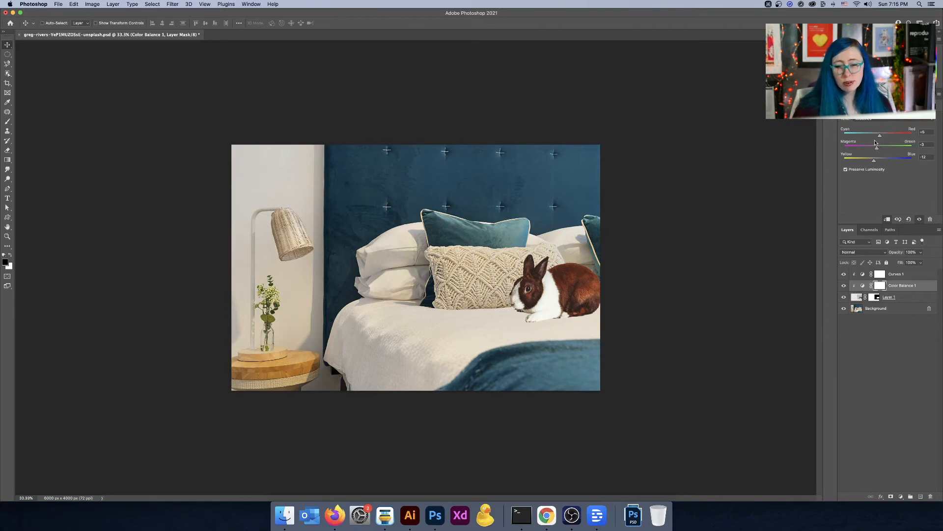
pyautogui.click(908, 277)
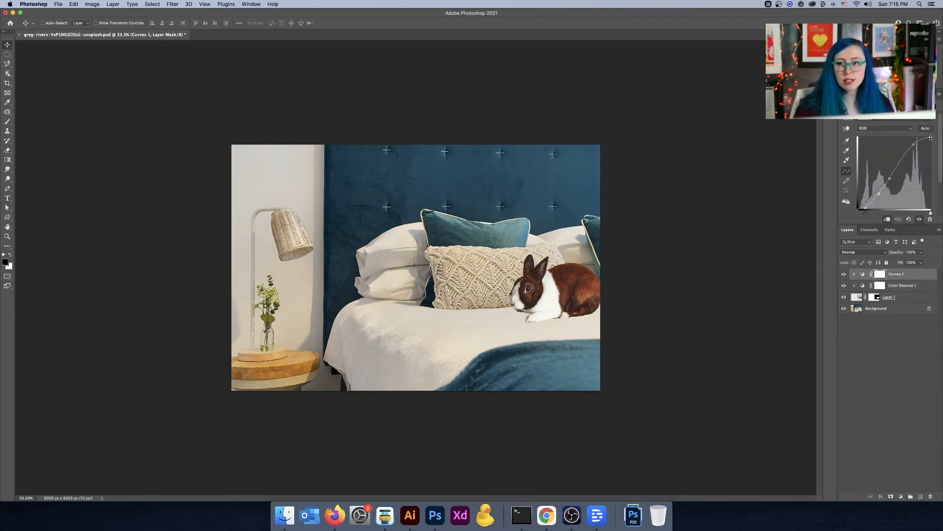
# Step: Lower the Curves' top point slightly and select the rabbit layer
pyautogui.moveTo(914, 144); pyautogui.dragTo(915, 150)
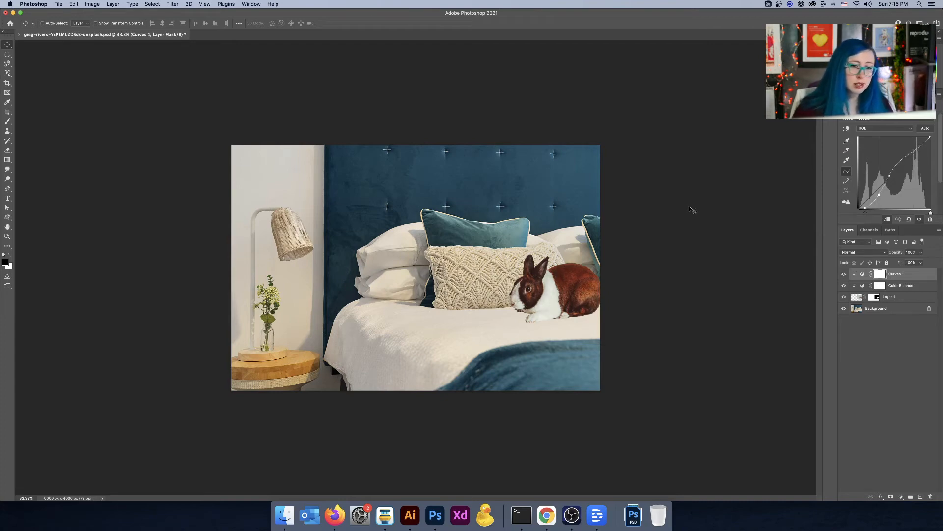
pyautogui.press('super+plus')
pyautogui.click(922, 297)
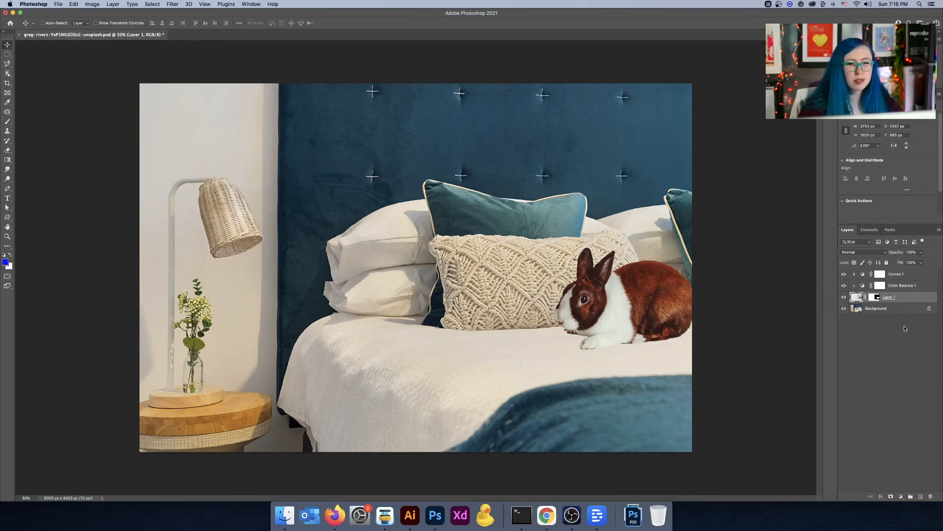
# Step: Convert the locked Background into an editable layer named Layer 0
pyautogui.click(873, 308)
pyautogui.moveTo(873, 308); pyautogui.dragTo(876, 268)
pyautogui.press('super+0')
pyautogui.doubleClick(882, 308)
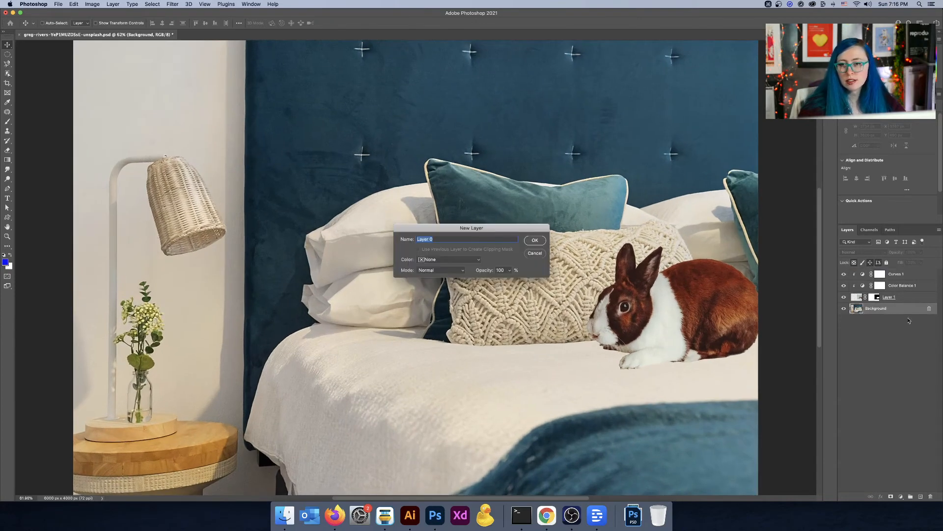
pyautogui.click(525, 242)
# Step: Duplicate Layer 0 to the top of the stack and set the copy's blend mode to Color
pyautogui.moveTo(888, 308); pyautogui.dragTo(895, 271)
pyautogui.click(872, 252)
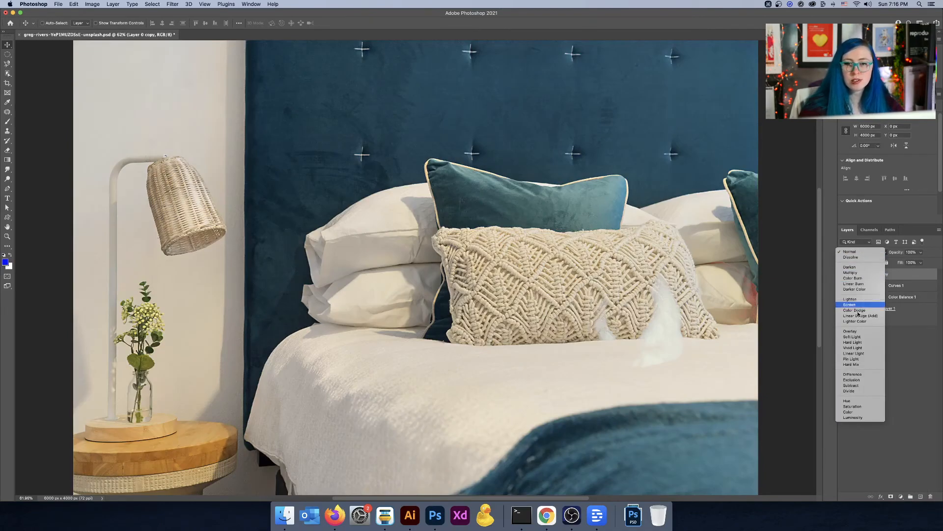
pyautogui.click(850, 402)
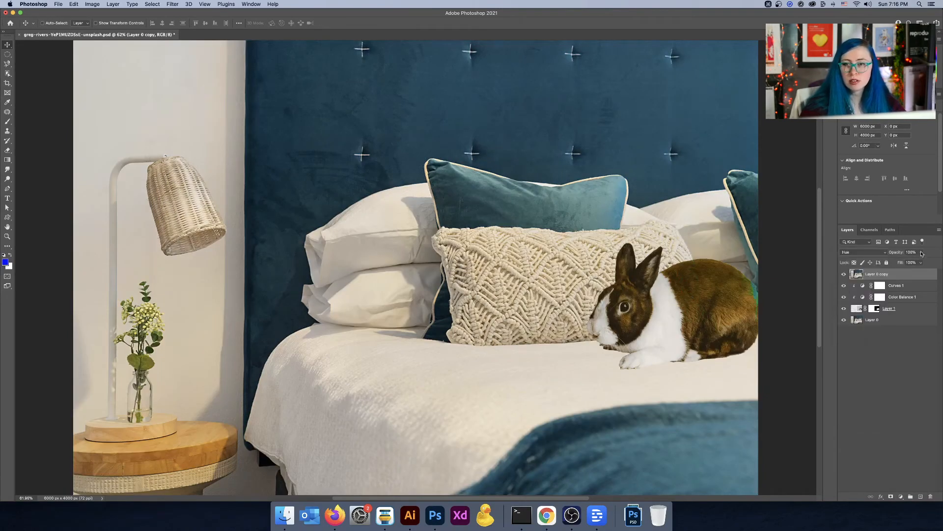
pyautogui.moveTo(921, 252); pyautogui.dragTo(902, 263)
pyautogui.rightClick(913, 274)
pyautogui.moveTo(902, 263); pyautogui.dragTo(925, 262)
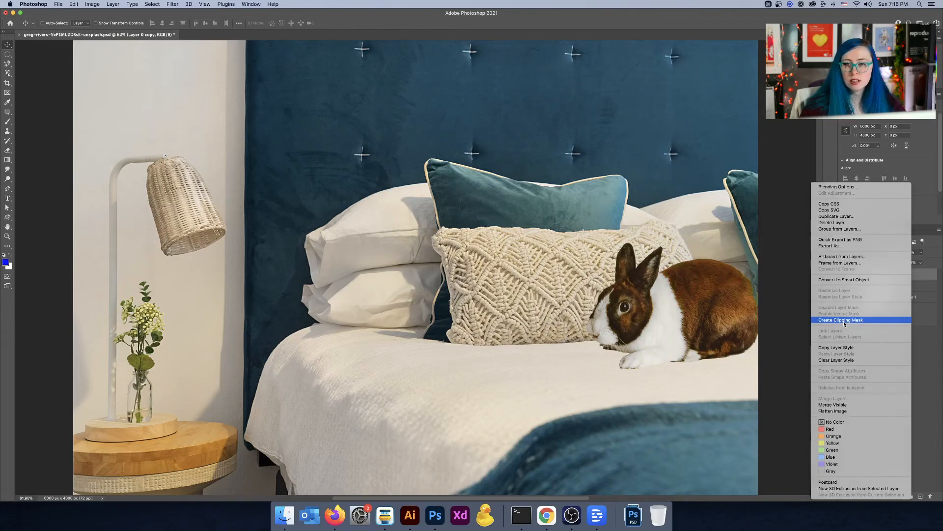
pyautogui.click(845, 322)
pyautogui.click(868, 253)
pyautogui.click(868, 263)
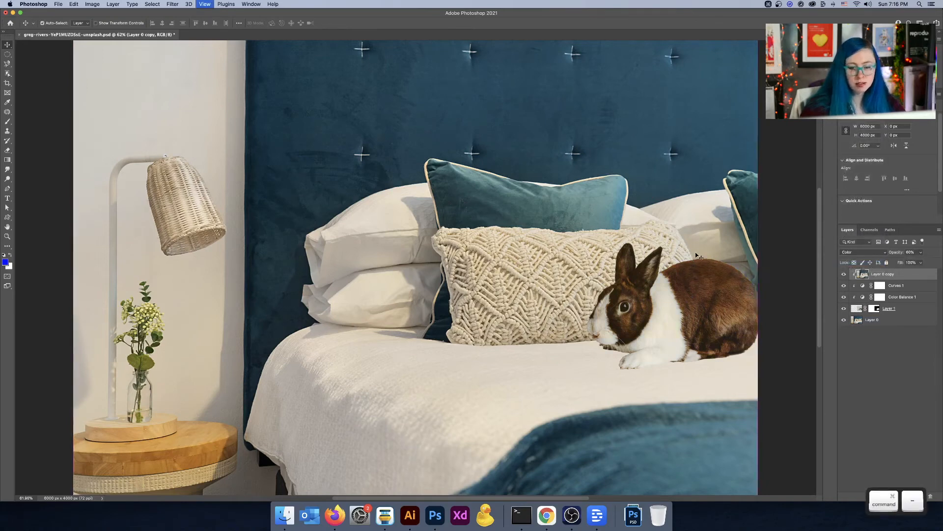
# Step: Set the Color-mode copy's opacity to 28%
pyautogui.press('super+minus')
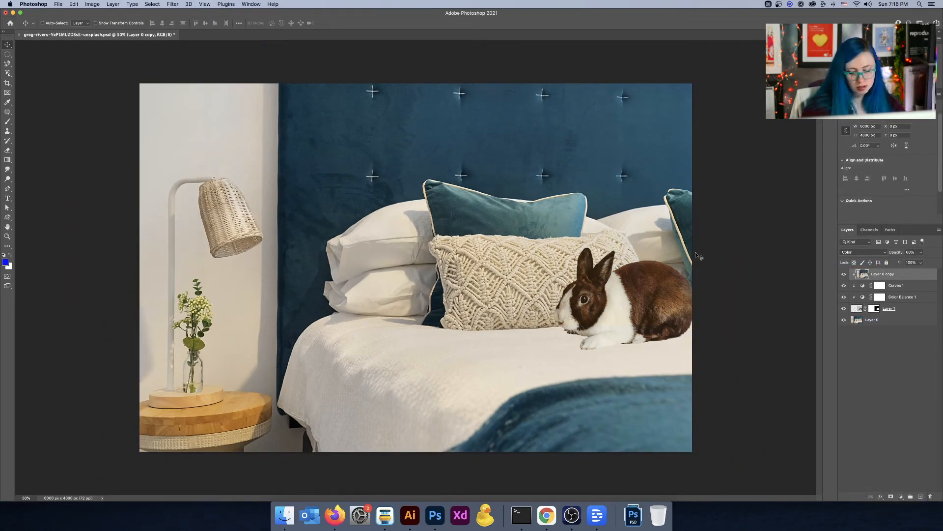
pyautogui.moveTo(921, 252)
pyautogui.mouseDown()
pyautogui.moveTo(913, 262)
pyautogui.moveTo(935, 261)
pyautogui.mouseUp()
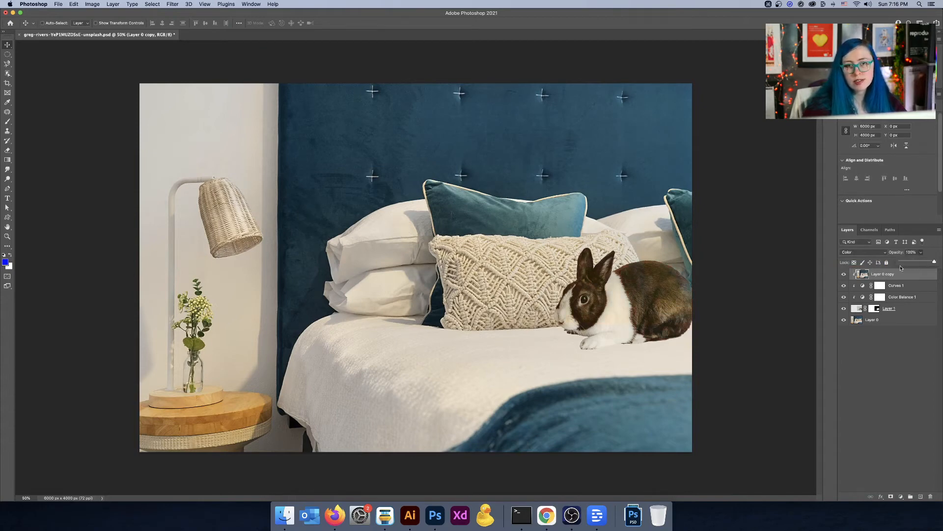
pyautogui.click(910, 262)
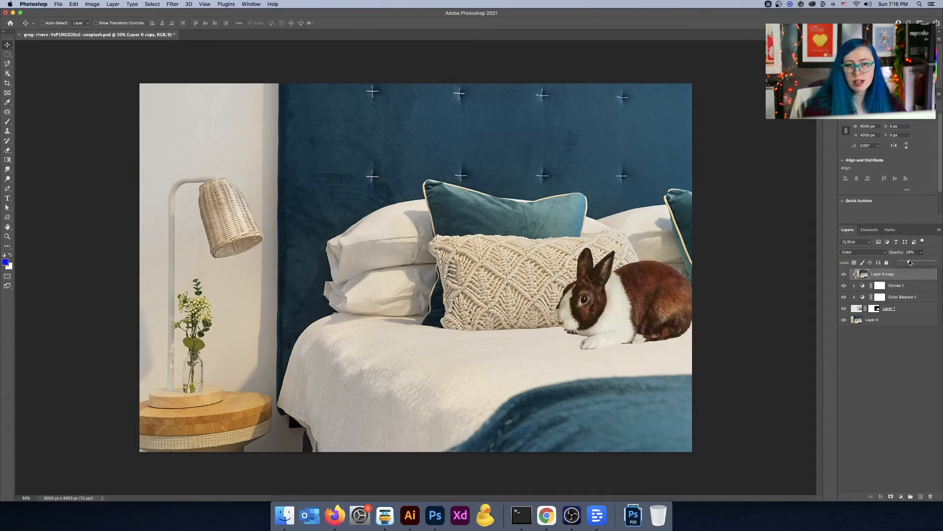
pyautogui.click(882, 381)
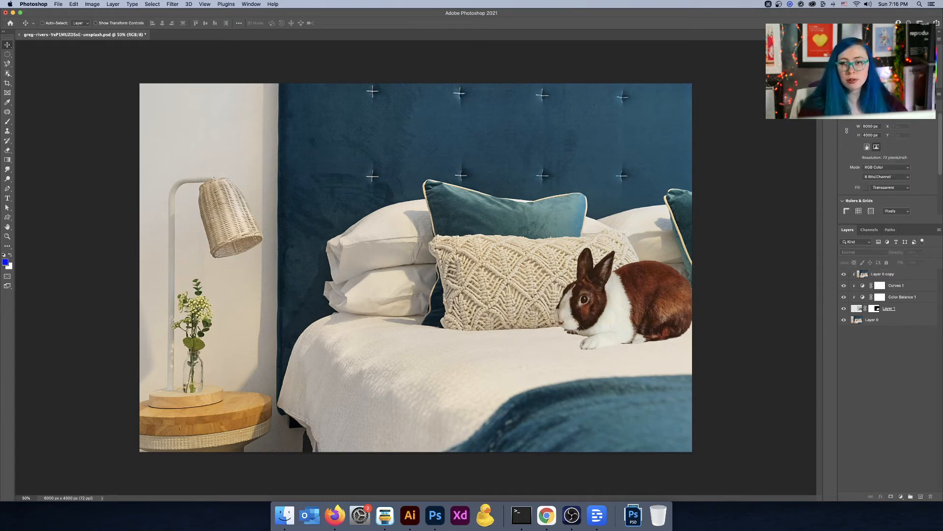
pyautogui.click(917, 274)
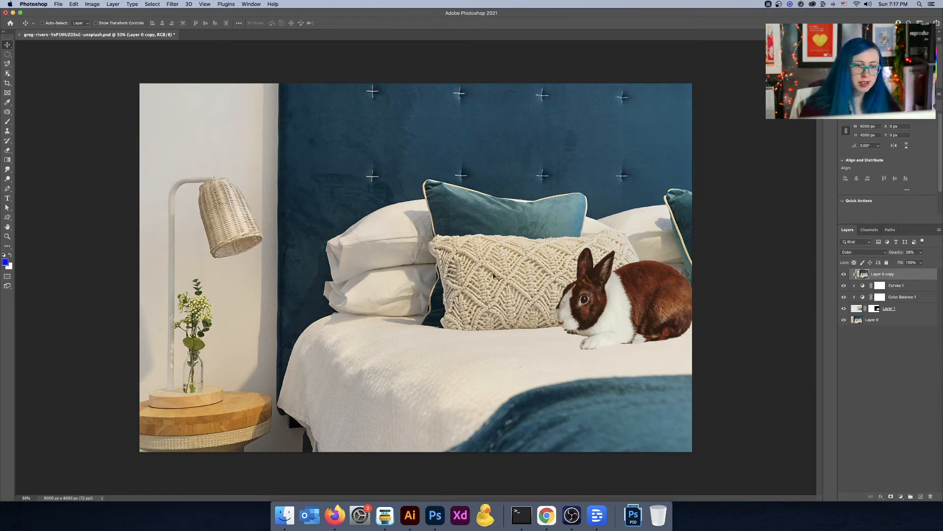
# Step: Convert the rabbit layer into a Smart Object
pyautogui.press('super+equal')
pyautogui.press('super+equal')
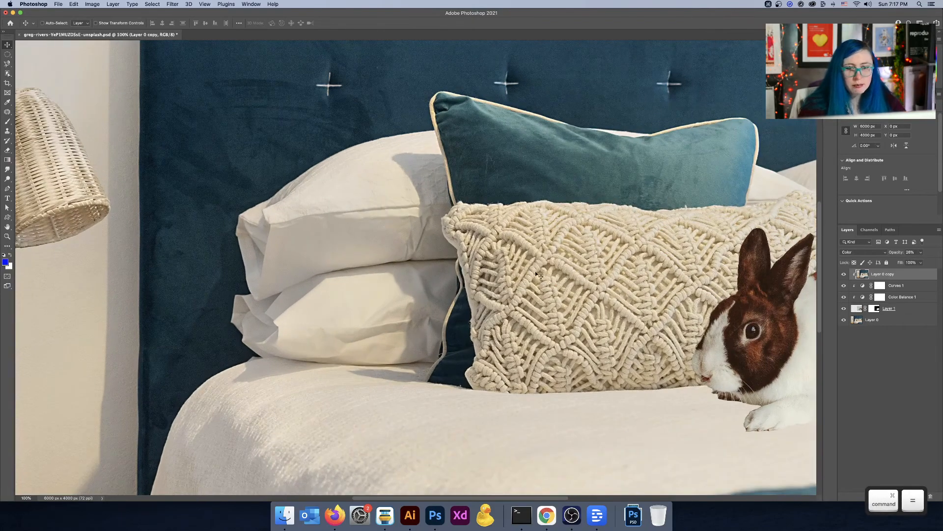
pyautogui.press('space')
pyautogui.moveTo(507, 289); pyautogui.dragTo(442, 284)
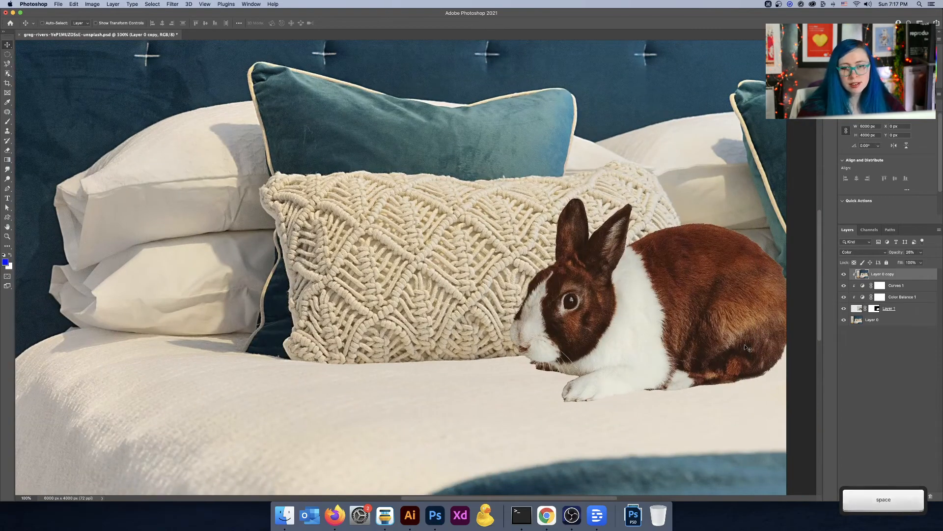
pyautogui.press('super+minus')
pyautogui.press('super+minus')
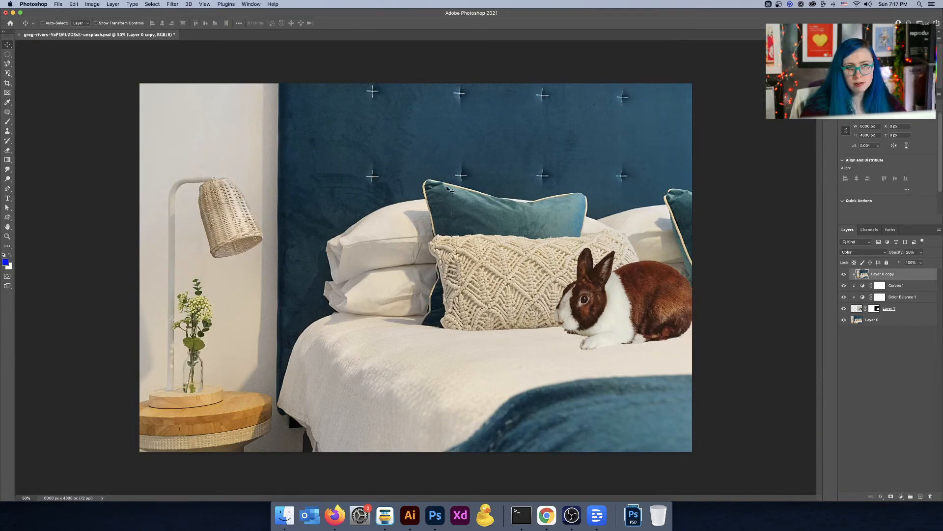
pyautogui.click(161, 4)
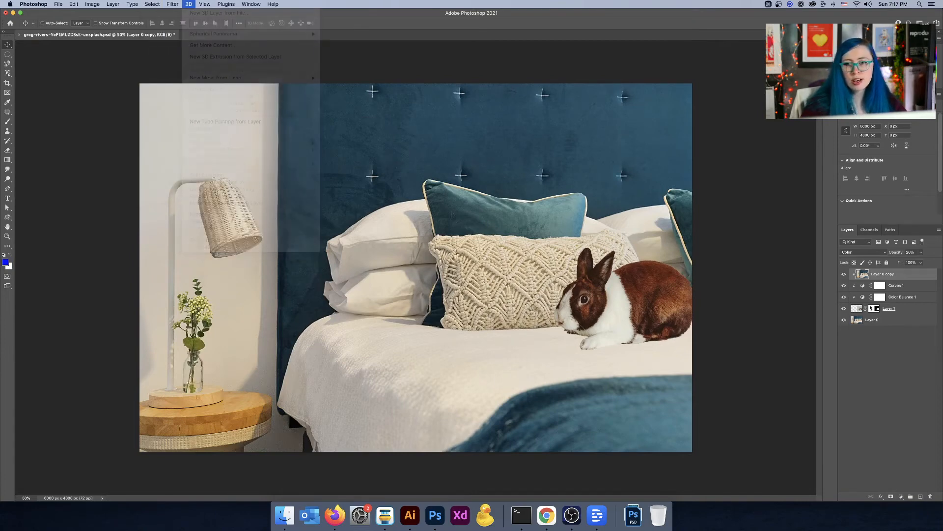
pyautogui.click(861, 309)
pyautogui.rightClick(909, 313)
pyautogui.click(848, 280)
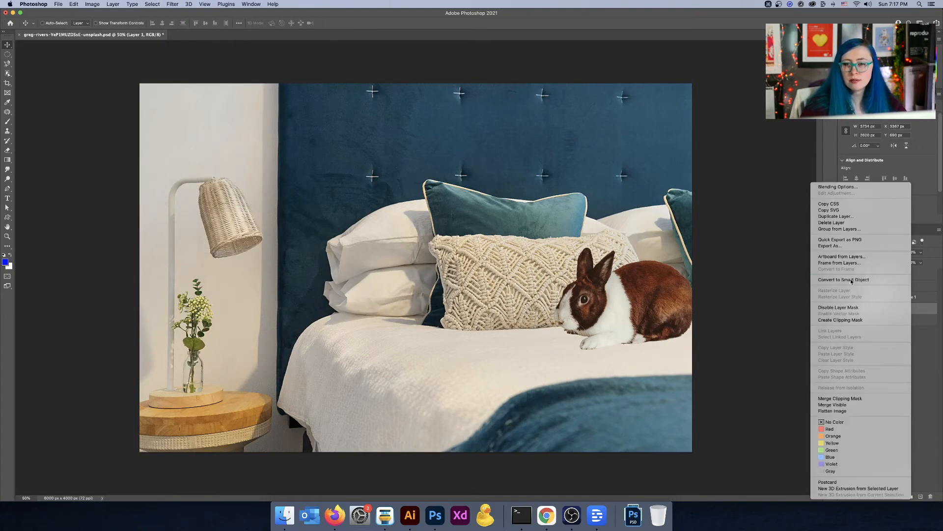
# Step: Apply a Smart Sharpen filter to the rabbit smart object
pyautogui.click(152, 5)
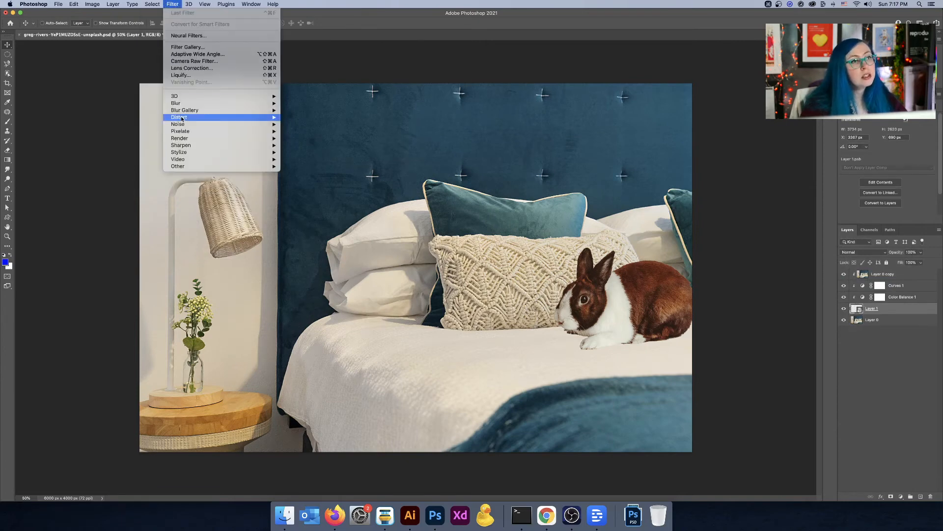
pyautogui.moveTo(219, 146)
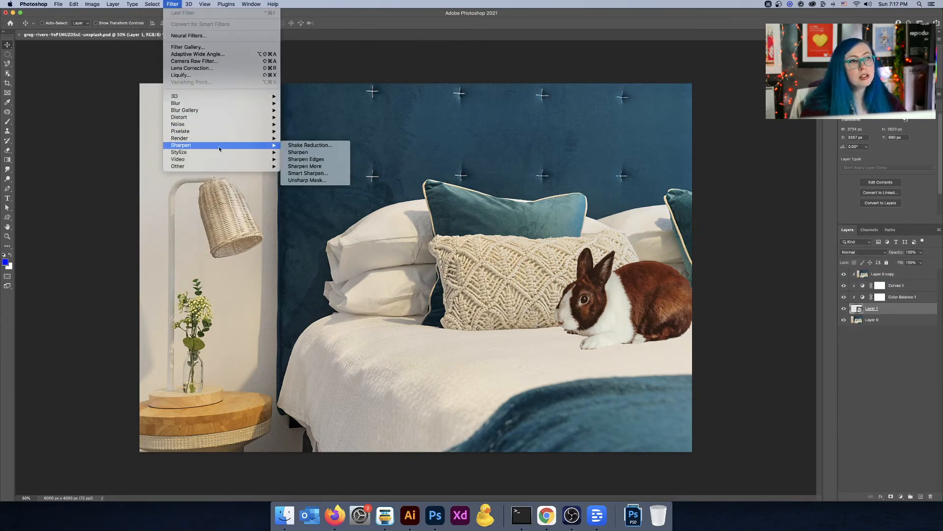
pyautogui.click(322, 174)
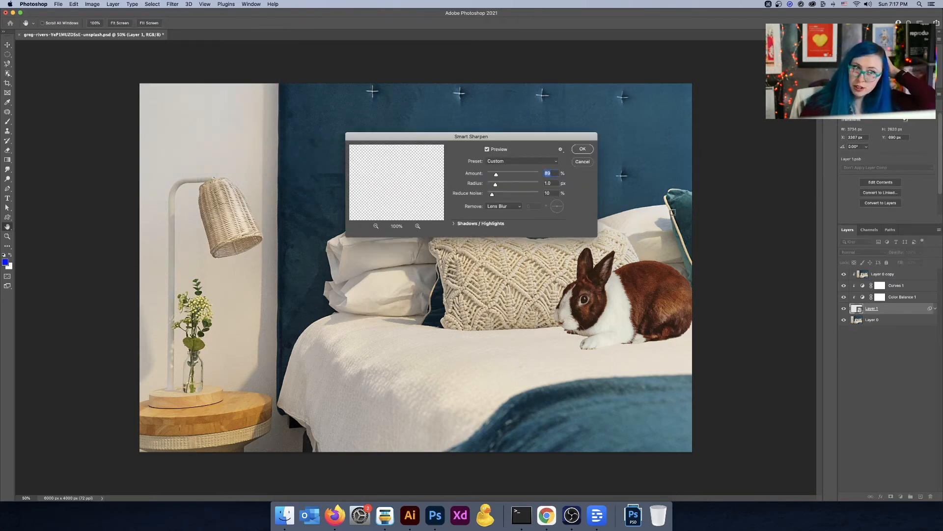
pyautogui.press('space')
pyautogui.moveTo(379, 266); pyautogui.dragTo(394, 267)
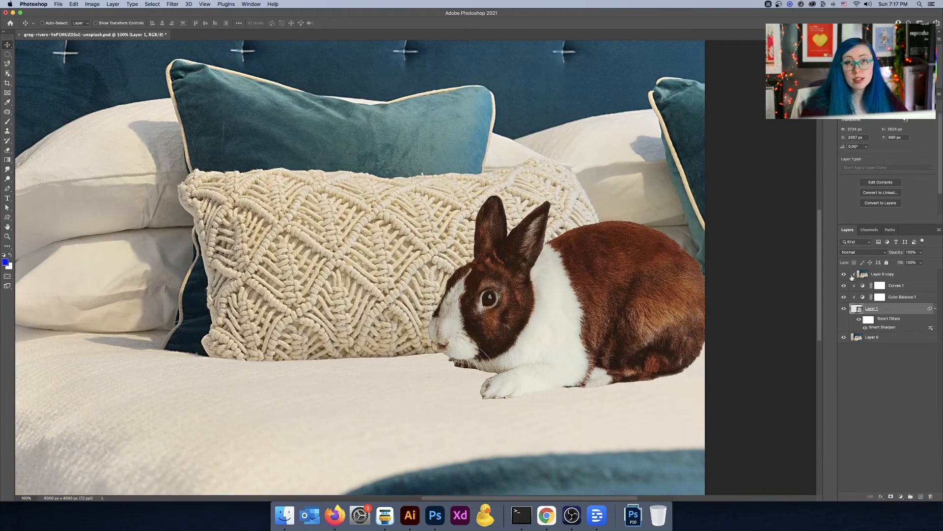
# Step: Add a new layer above the rabbit and sample a cream colour from the knitted pillow
pyautogui.click(922, 496)
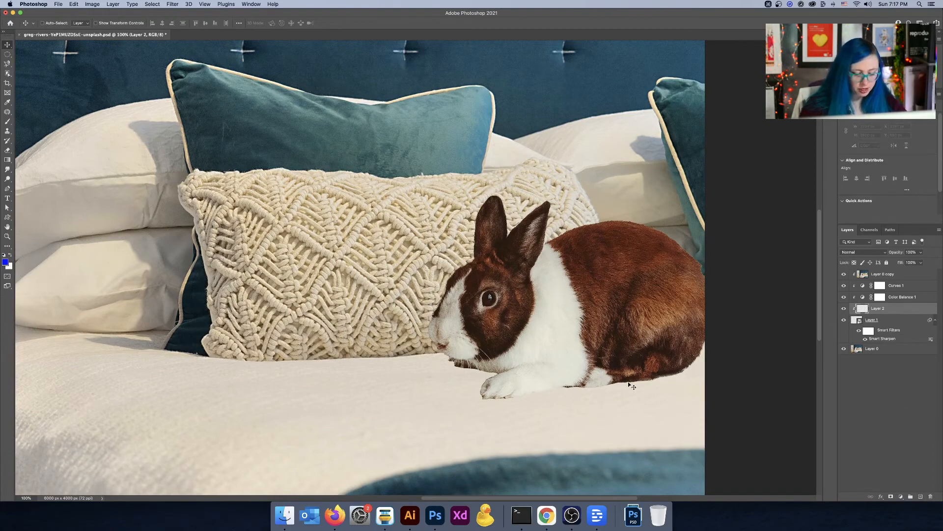
pyautogui.press('b')
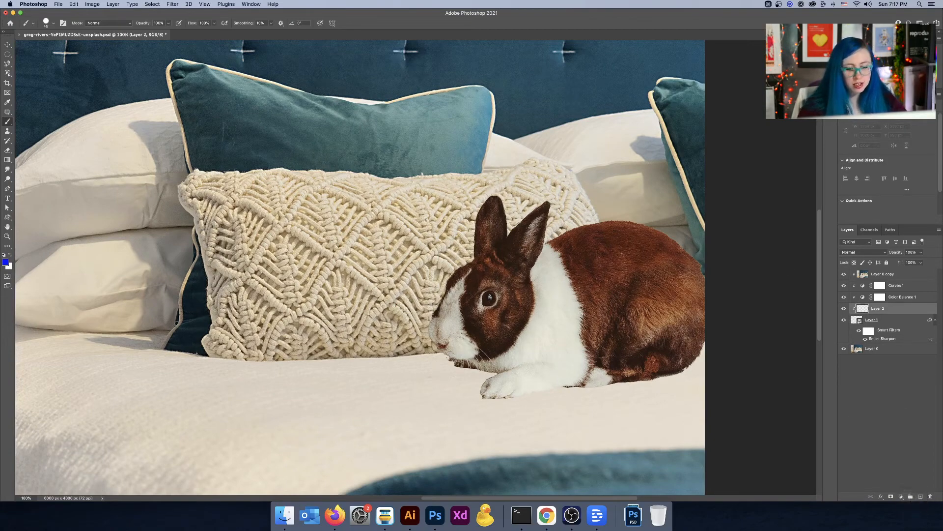
pyautogui.press(']')
pyautogui.press(']')
pyautogui.press(']')
pyautogui.press('i')
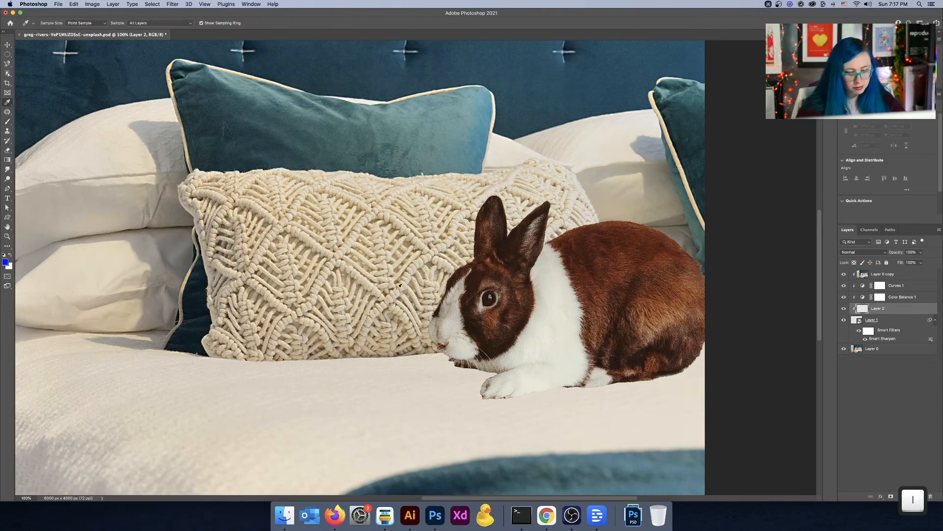
pyautogui.click(379, 202)
pyautogui.click(393, 203)
pyautogui.press('b')
pyautogui.moveTo(462, 354); pyautogui.dragTo(473, 361)
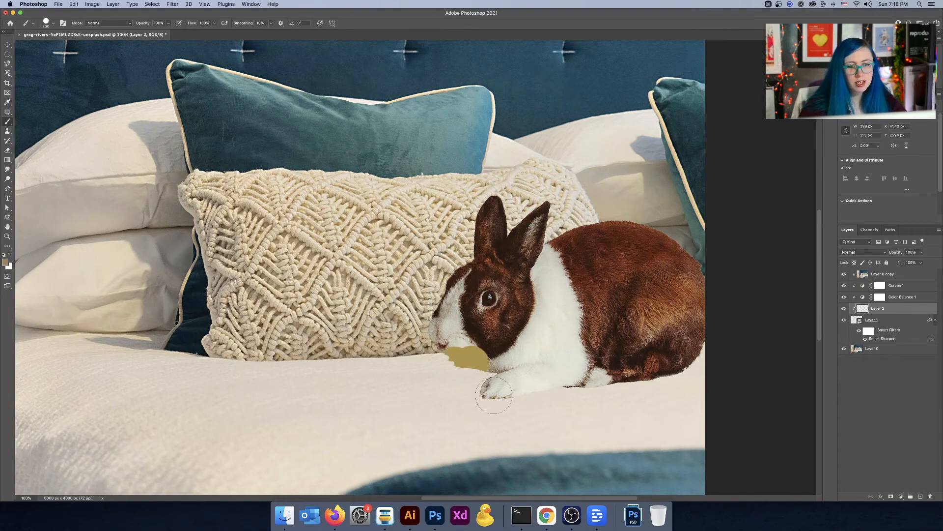
pyautogui.press('super+z')
# Step: Paint the cream colour with a large soft brush along the rabbit's underside and upper back edges
pyautogui.click(52, 23)
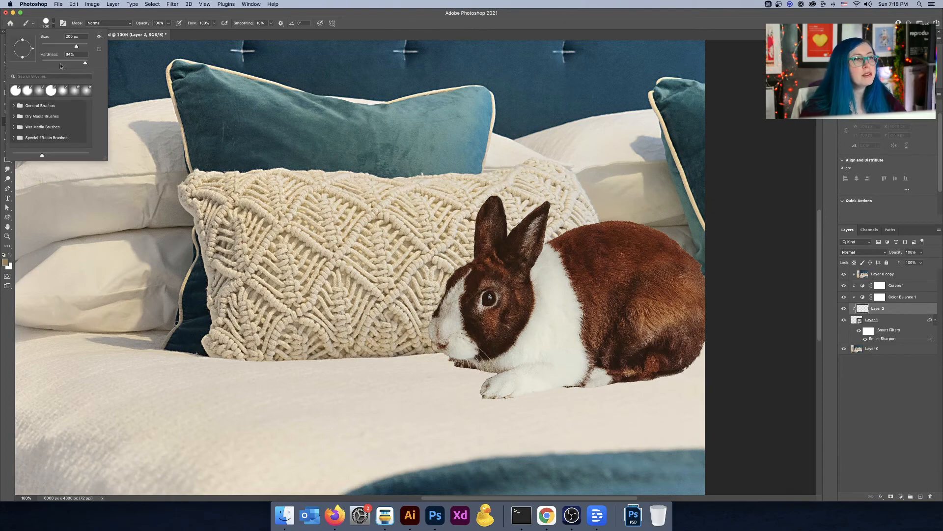
pyautogui.click(53, 23)
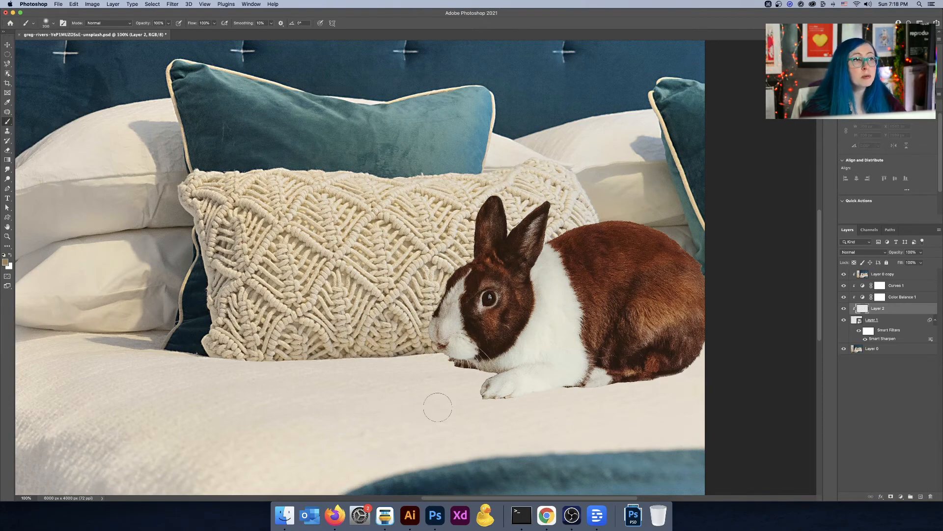
pyautogui.press(']')
pyautogui.press(']')
pyautogui.press(']')
pyautogui.press(']')
pyautogui.press(']')
pyautogui.moveTo(460, 401); pyautogui.dragTo(520, 427)
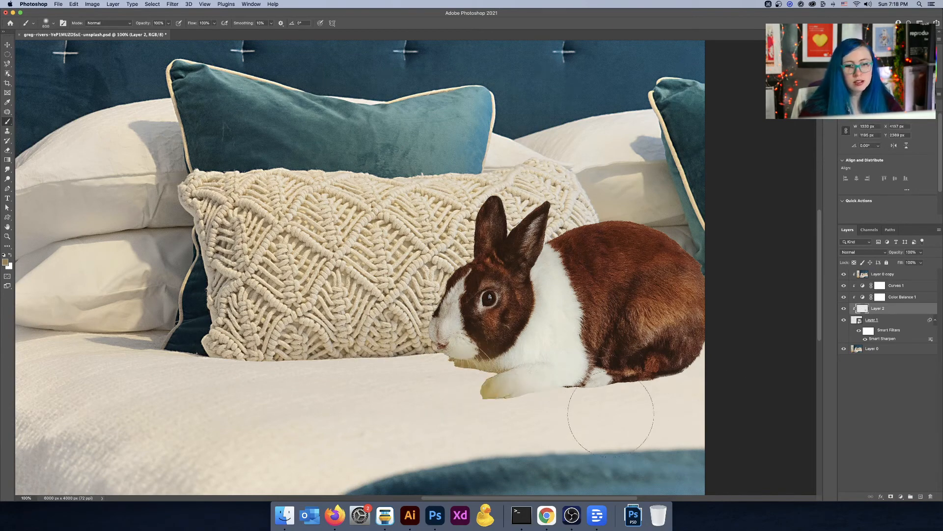
pyautogui.moveTo(610, 413)
pyautogui.mouseDown()
pyautogui.moveTo(596, 417)
pyautogui.moveTo(660, 410)
pyautogui.mouseUp()
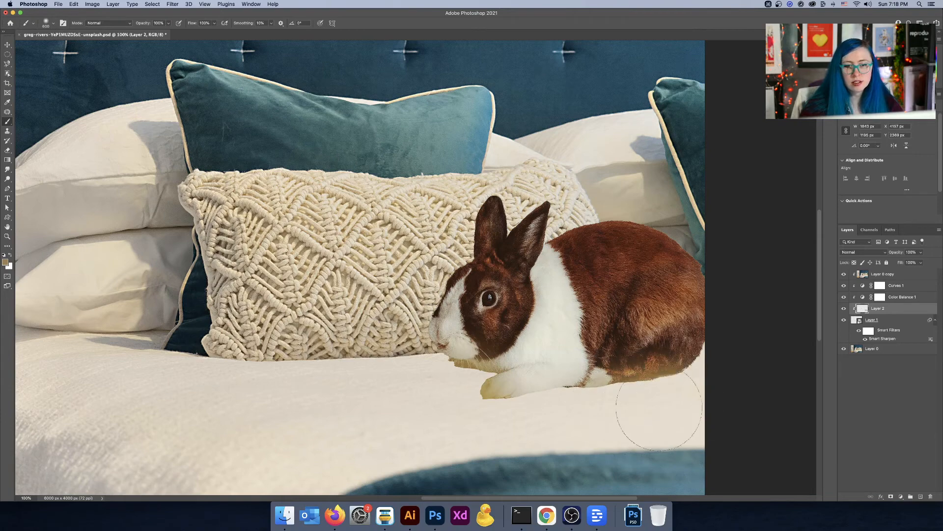
pyautogui.hscroll(5, 570, 408)
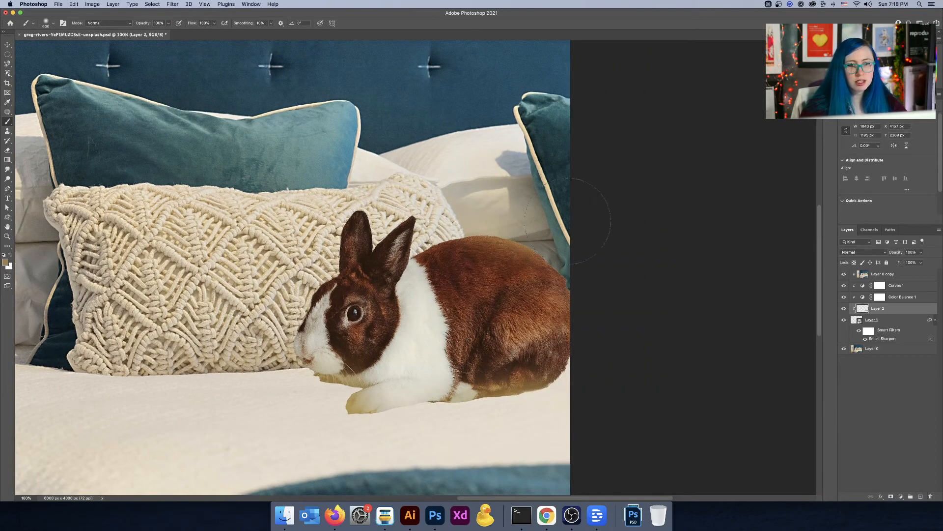
pyautogui.moveTo(436, 168); pyautogui.dragTo(412, 181)
pyautogui.moveTo(358, 171); pyautogui.dragTo(352, 165)
# Step: Set the painted layer to Screen blend mode at 55% opacity and toggle it to compare
pyautogui.click(863, 252)
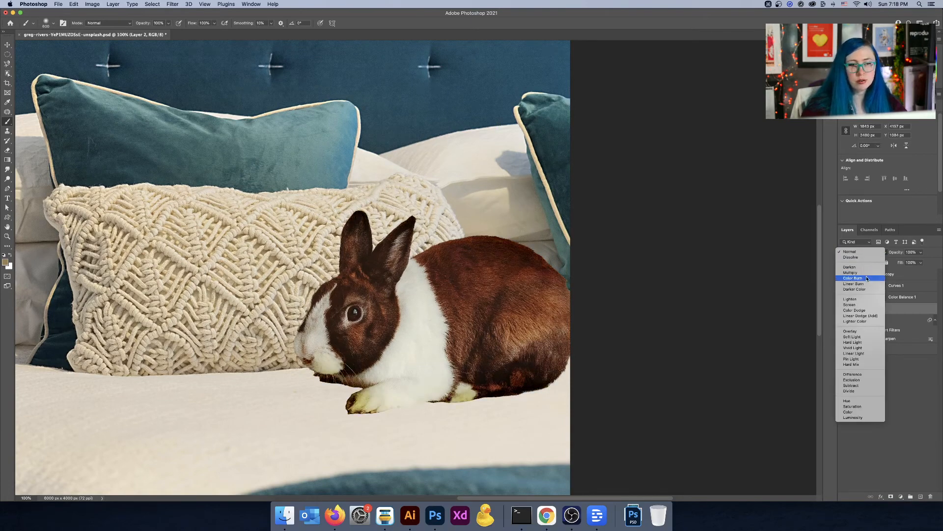
pyautogui.click(863, 305)
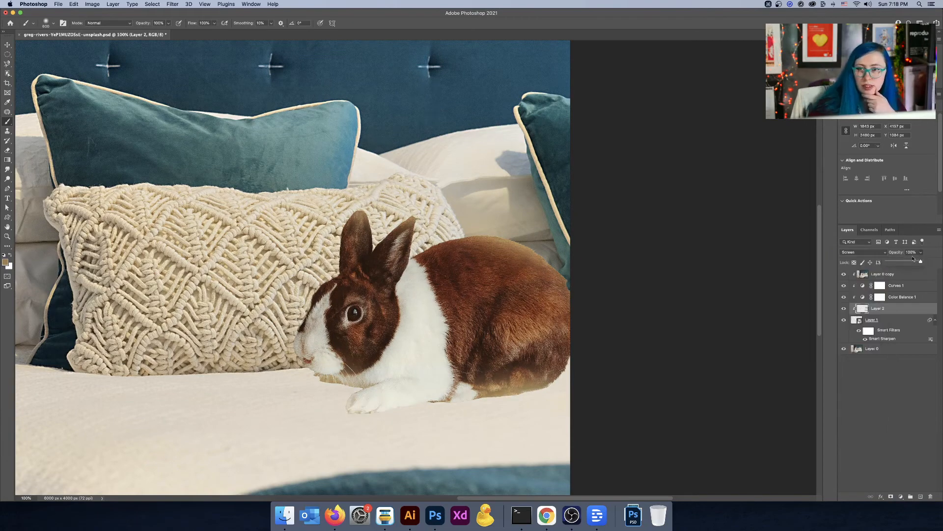
pyautogui.moveTo(909, 262); pyautogui.dragTo(906, 263)
pyautogui.click(844, 309)
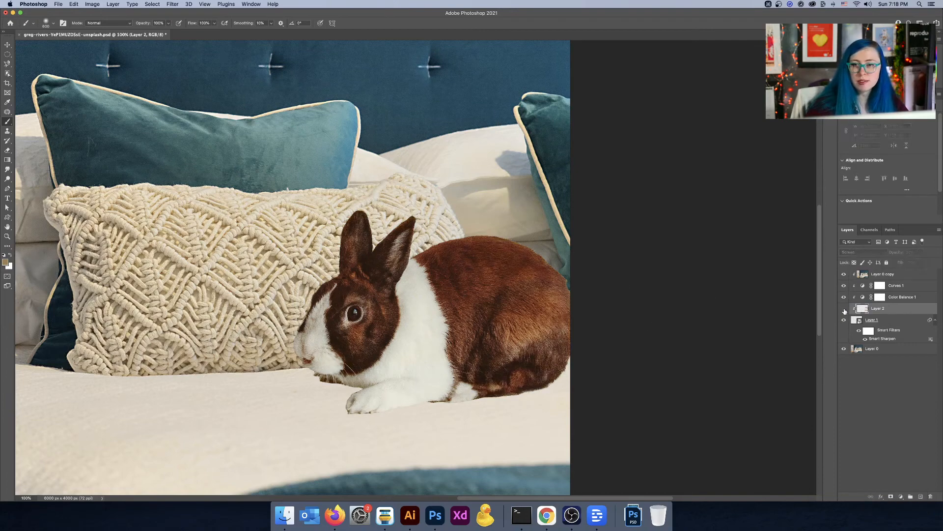
pyautogui.press('super+minus')
pyautogui.press('super+minus')
pyautogui.click(844, 309)
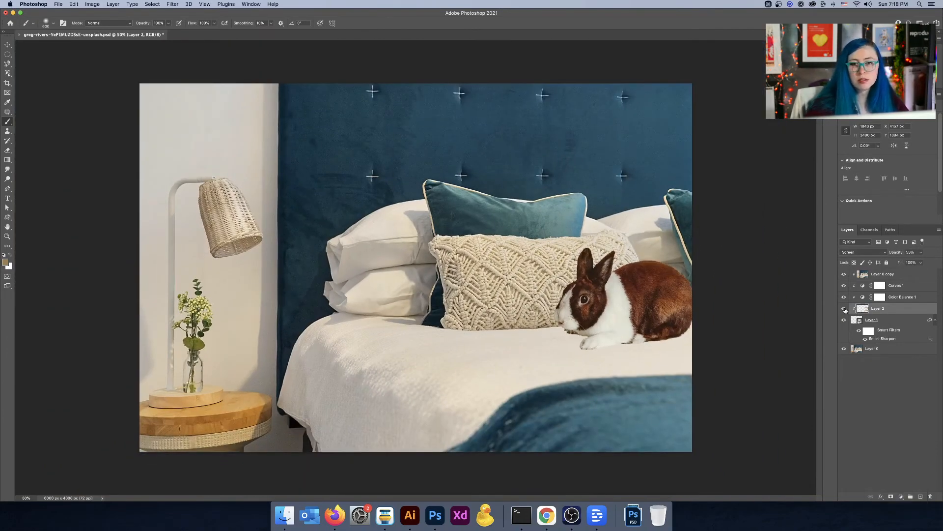
pyautogui.click(844, 309)
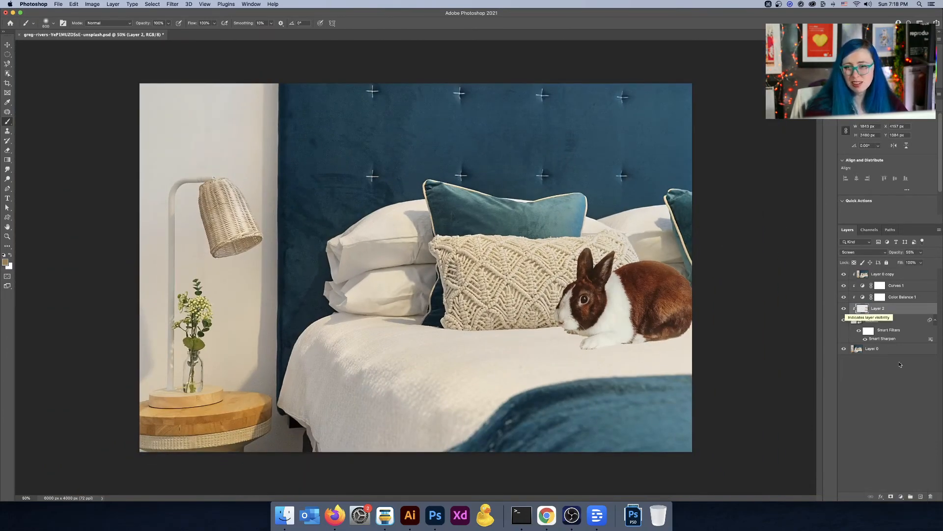
# Step: Add a new layer above the rabbit and set its blend mode to Linear Burn
pyautogui.click(920, 496)
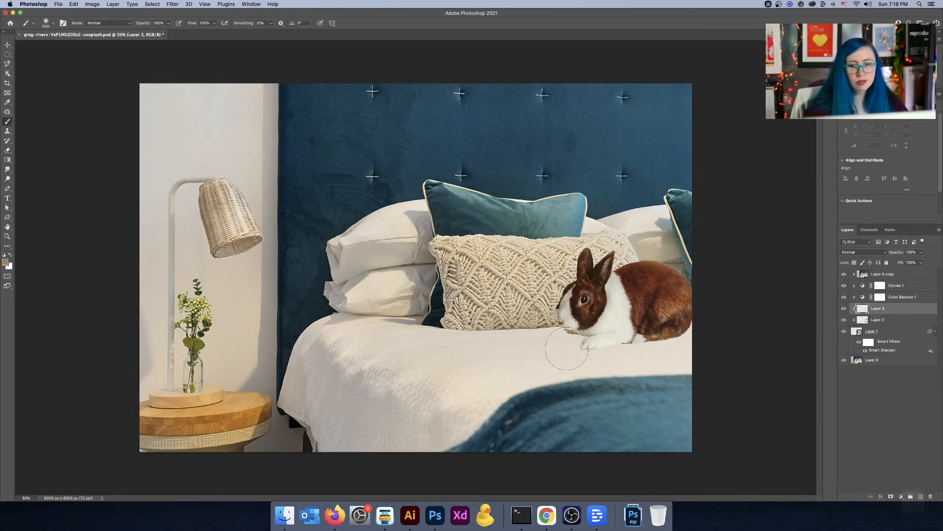
pyautogui.moveTo(567, 349)
pyautogui.mouseDown()
pyautogui.moveTo(632, 354)
pyautogui.moveTo(609, 361)
pyautogui.moveTo(658, 356)
pyautogui.mouseUp()
pyautogui.click(874, 254)
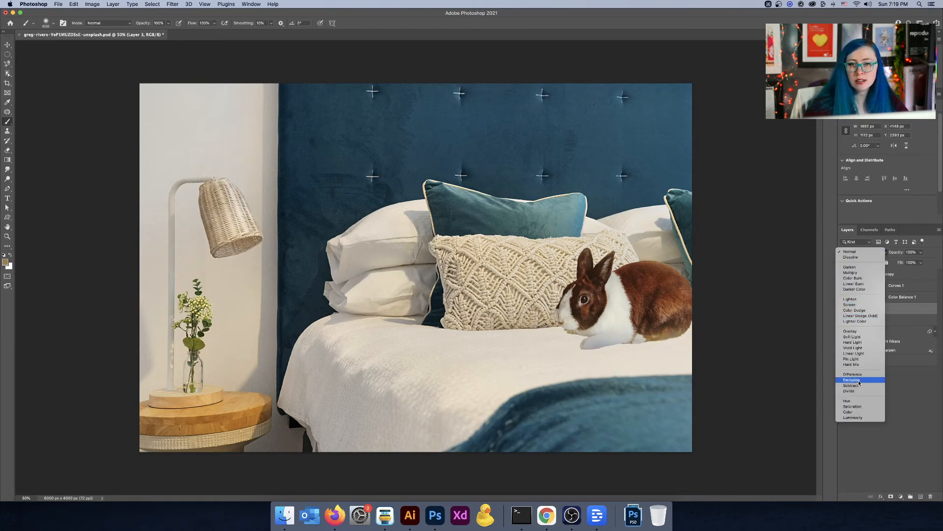
pyautogui.click(861, 284)
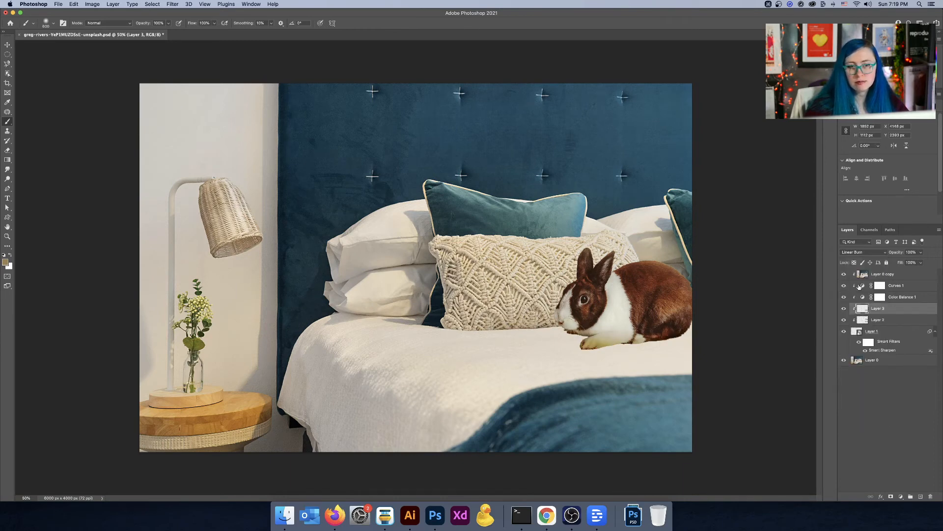
# Step: Sample a colour from the bedspread and paint a contact shadow along the bottom edge of the rabbit
pyautogui.keyDown('alt'); pyautogui.click(485, 362); pyautogui.keyUp('alt')
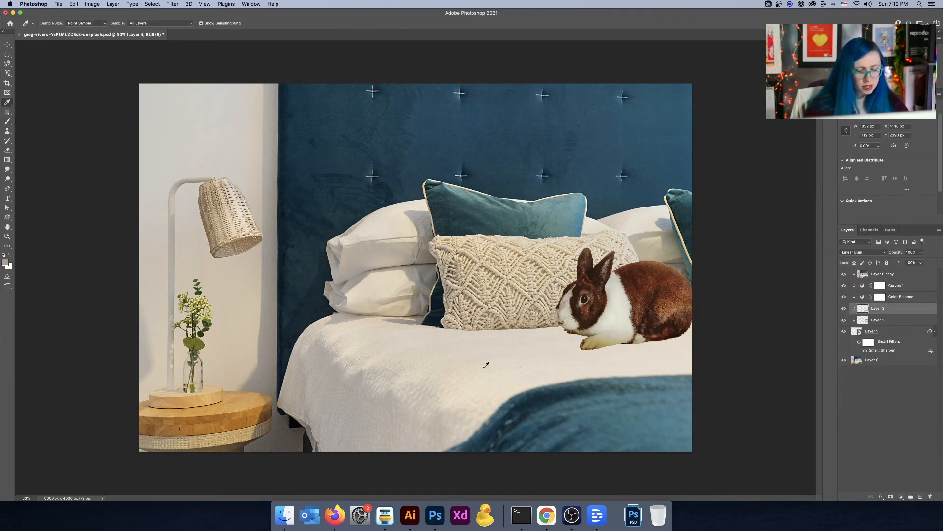
pyautogui.press('b')
pyautogui.moveTo(577, 348); pyautogui.dragTo(686, 349)
pyautogui.moveTo(580, 342); pyautogui.dragTo(578, 336)
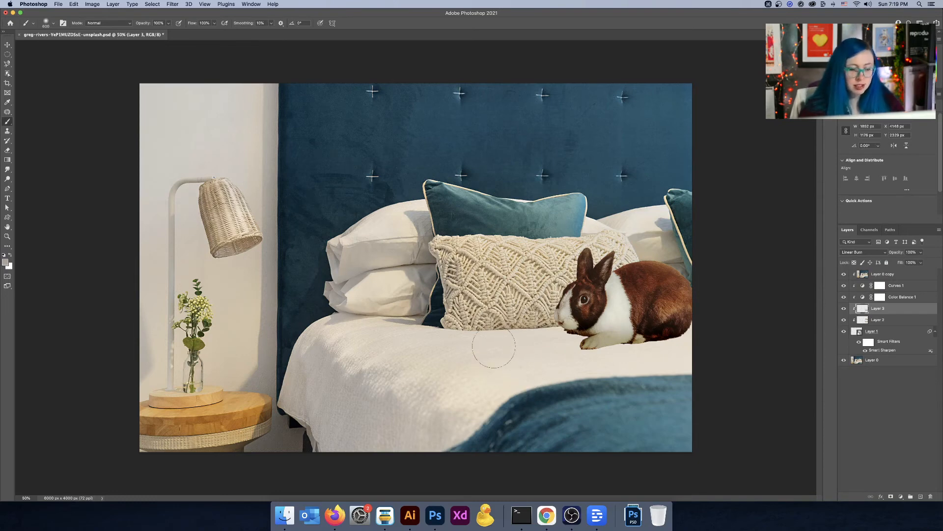
pyautogui.press('i')
pyautogui.click(539, 397)
pyautogui.press('b')
pyautogui.click(561, 344)
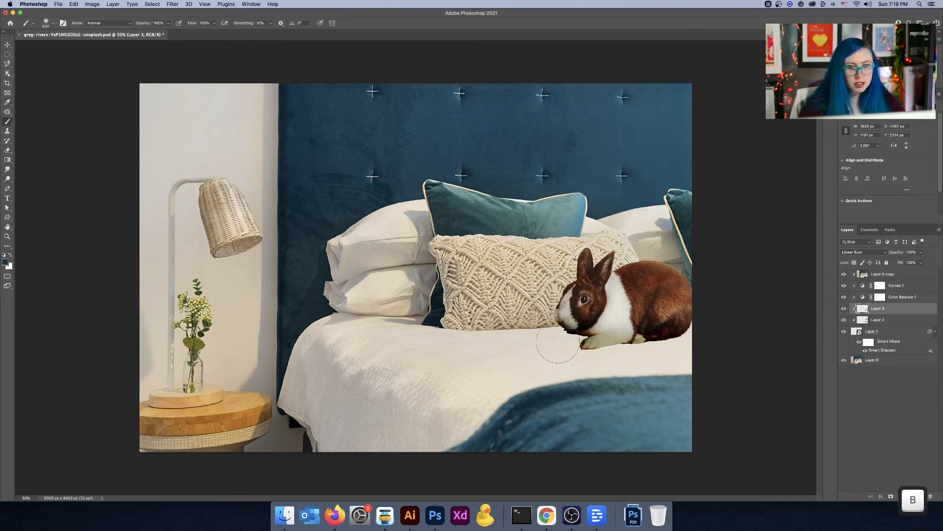
pyautogui.moveTo(591, 351); pyautogui.dragTo(699, 349)
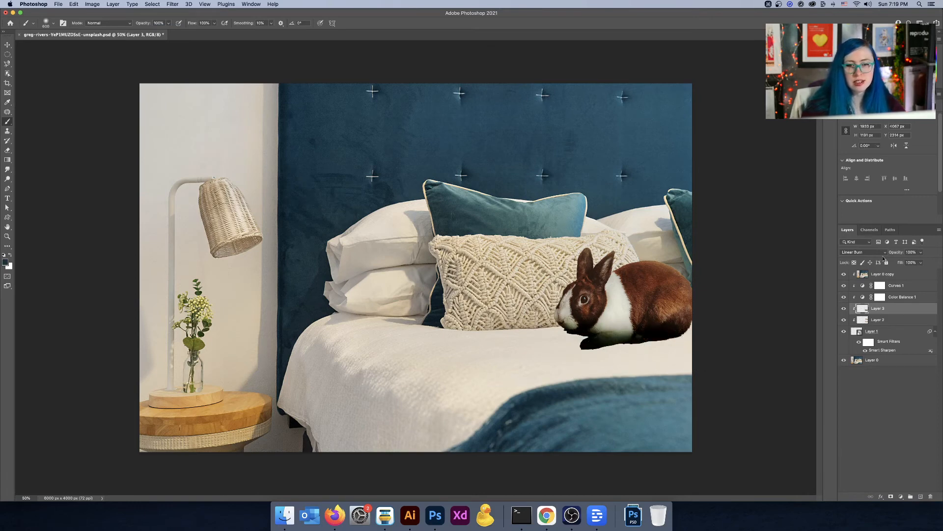
# Step: Lower the shadow layer's opacity to 24%, toggling its visibility to compare
pyautogui.click(921, 252)
pyautogui.moveTo(910, 263); pyautogui.dragTo(900, 264)
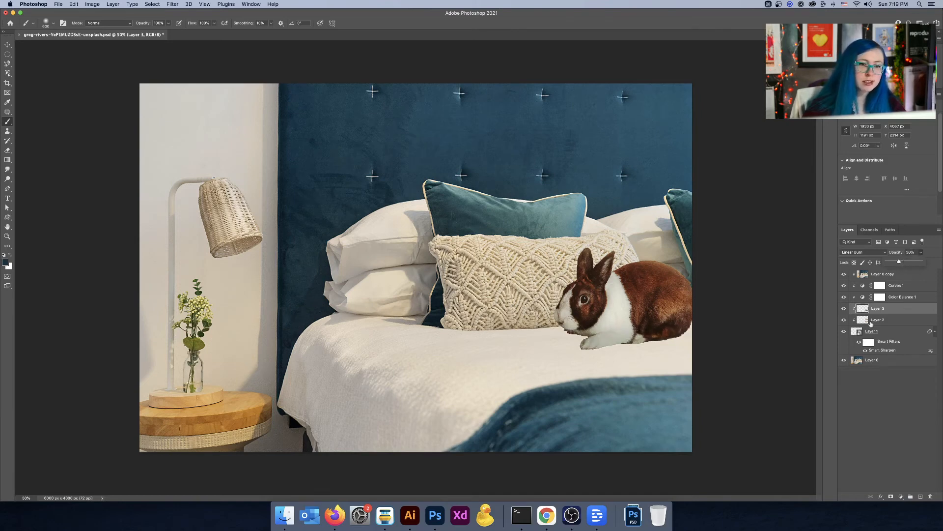
pyautogui.click(843, 308)
pyautogui.click(843, 308)
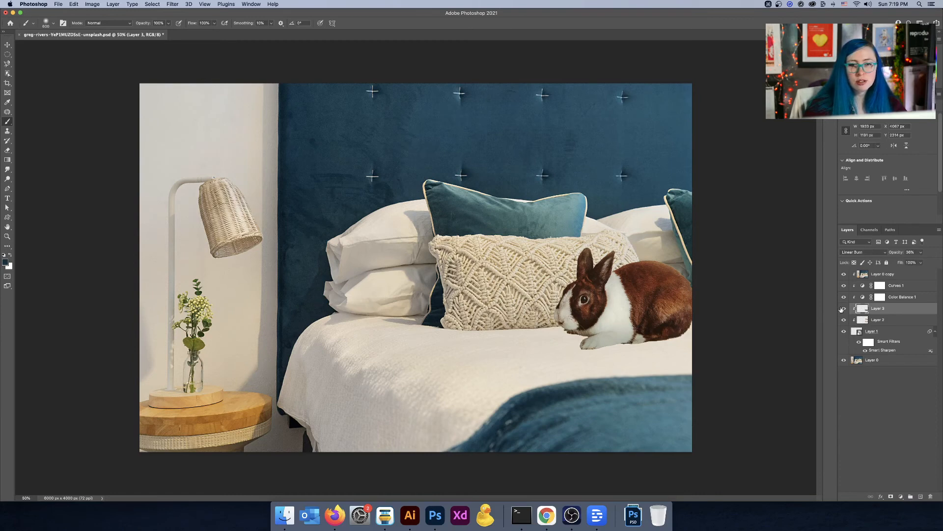
pyautogui.click(922, 253)
pyautogui.moveTo(914, 263); pyautogui.dragTo(912, 262)
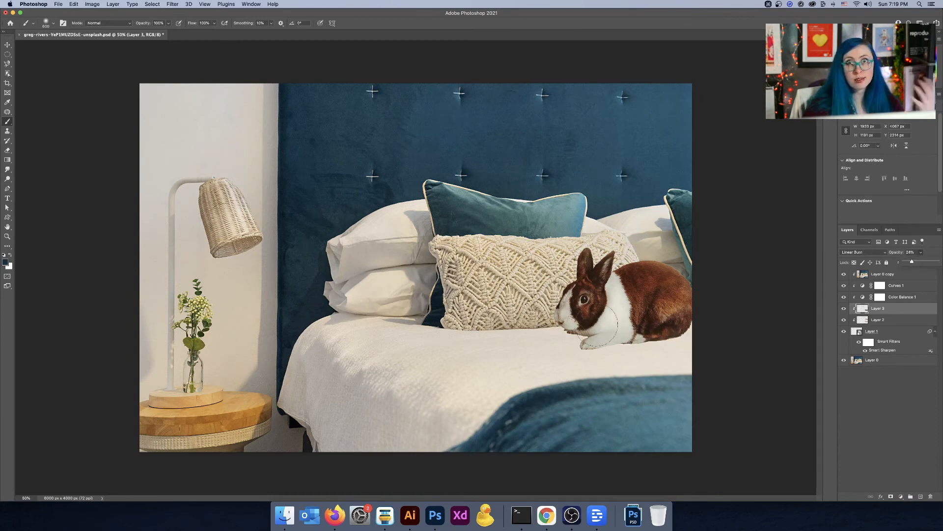
# Step: Add a new layer beneath the rabbit and paint a large soft blob under it with a colour sampled from the bedspread
pyautogui.click(920, 496)
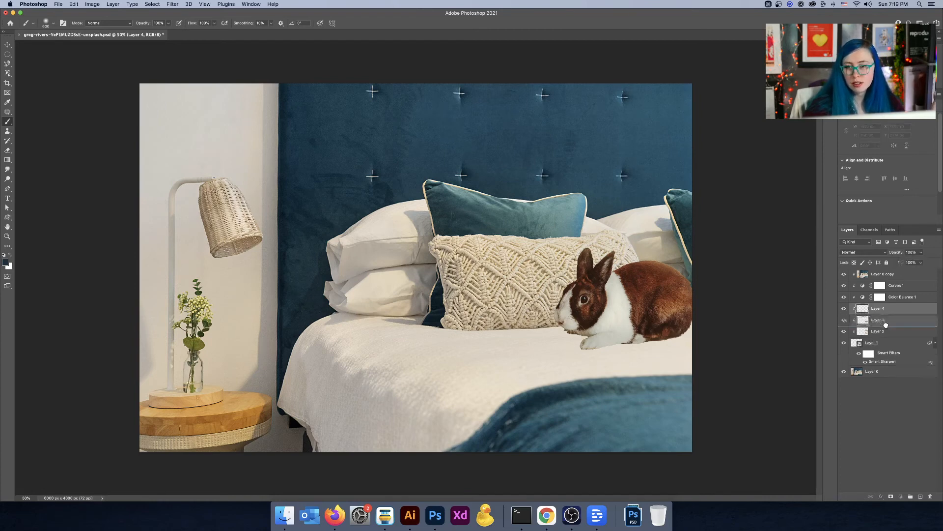
pyautogui.click(562, 339)
pyautogui.press(']')
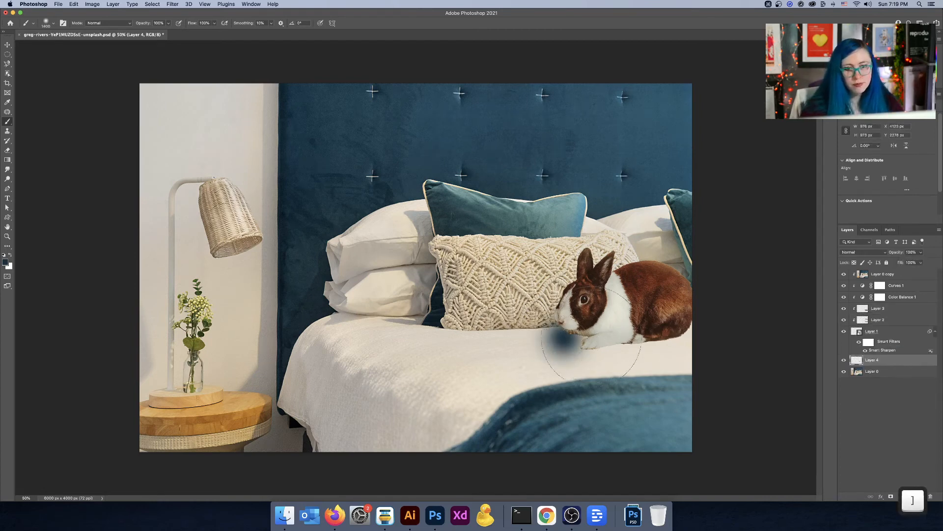
pyautogui.press('i')
pyautogui.click(375, 377)
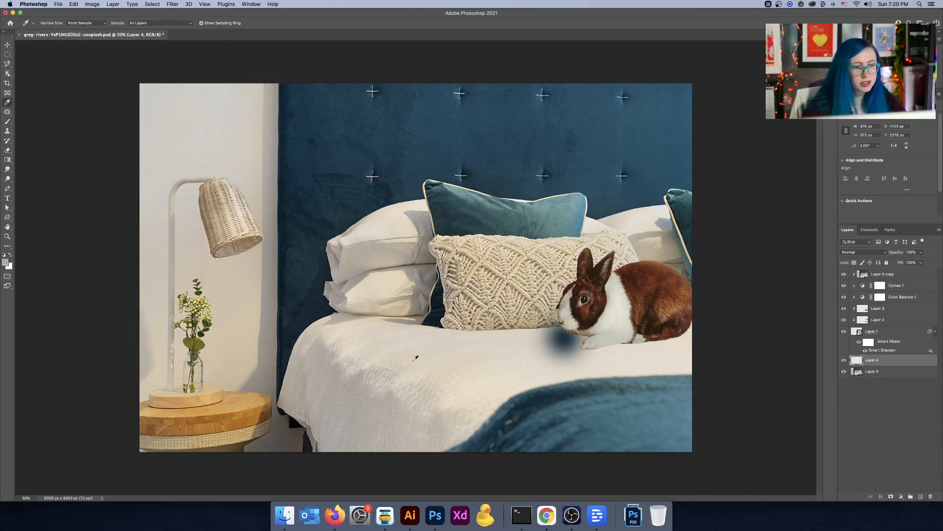
pyautogui.press('b')
pyautogui.click(592, 353)
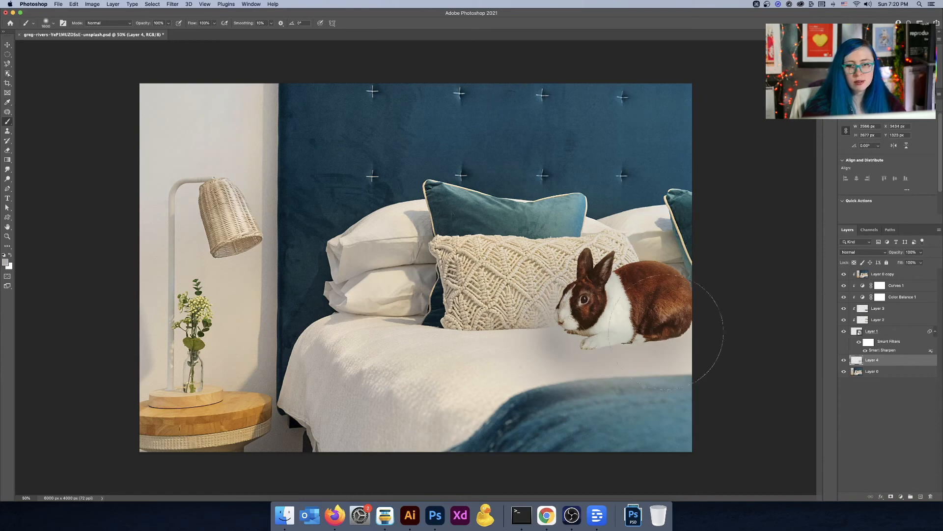
# Step: Toggle the new shadow layer's visibility and set its blend mode to Multiply
pyautogui.click(8, 45)
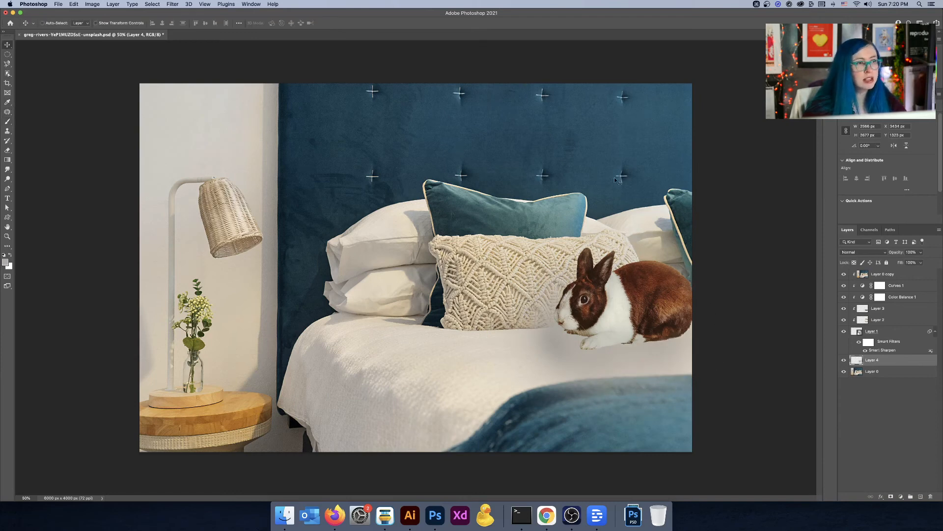
pyautogui.click(844, 360)
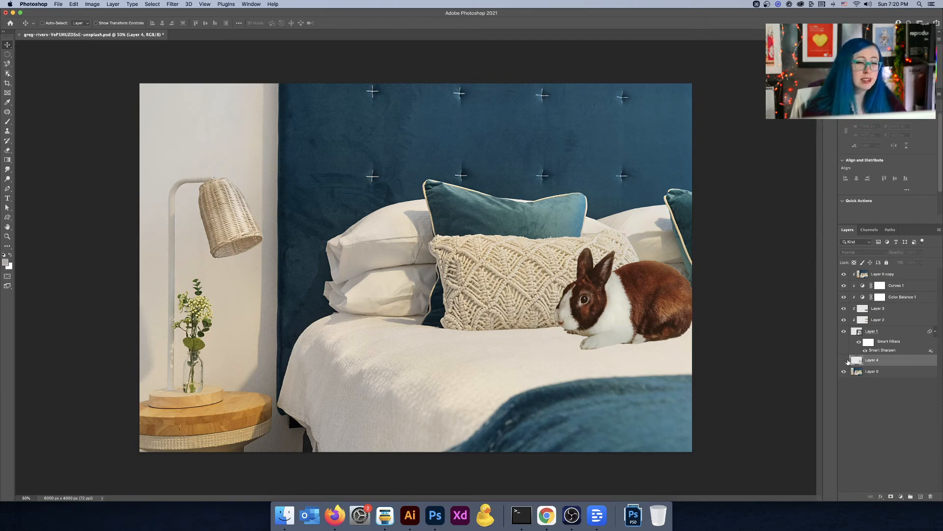
pyautogui.click(844, 361)
pyautogui.click(855, 251)
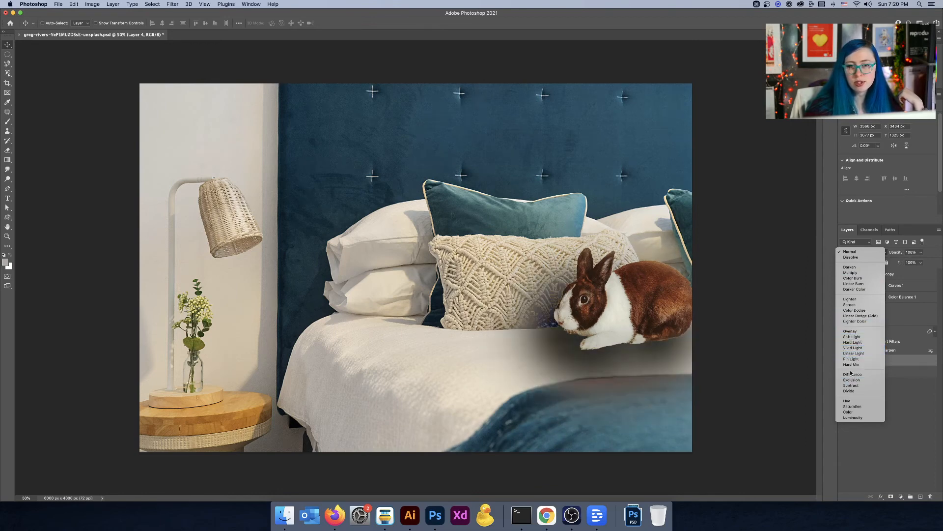
pyautogui.click(845, 273)
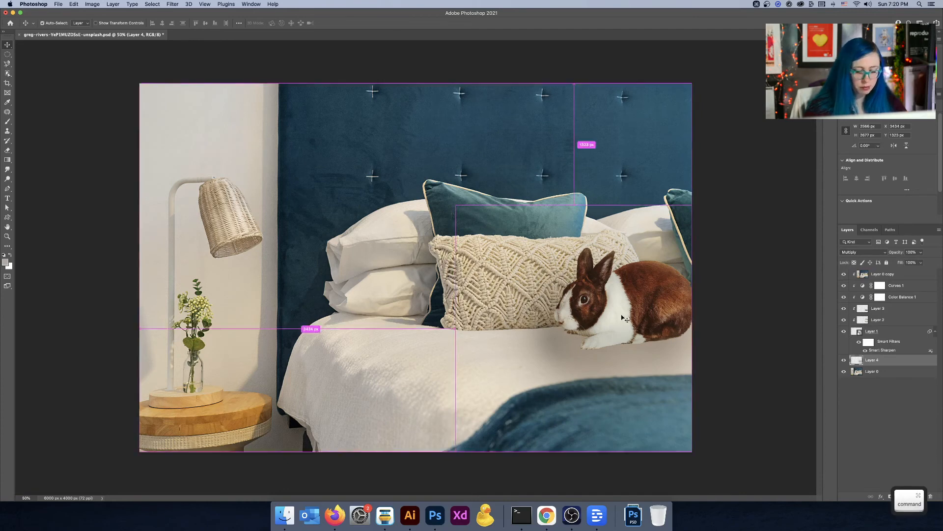
# Step: Squash the shadow vertically with Free Transform, move it up under the rabbit, and set its opacity to 86%
pyautogui.press('super+t')
pyautogui.moveTo(575, 205); pyautogui.dragTo(575, 392)
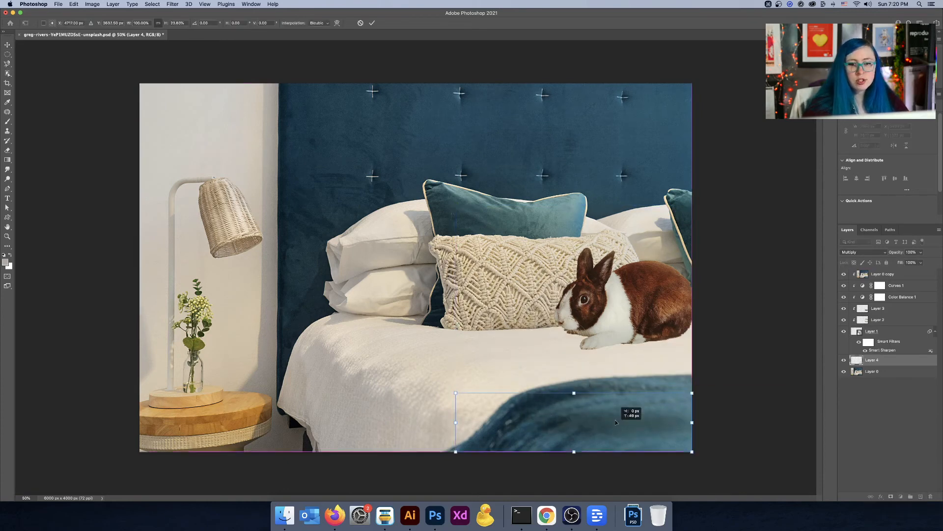
pyautogui.moveTo(614, 427); pyautogui.dragTo(616, 345)
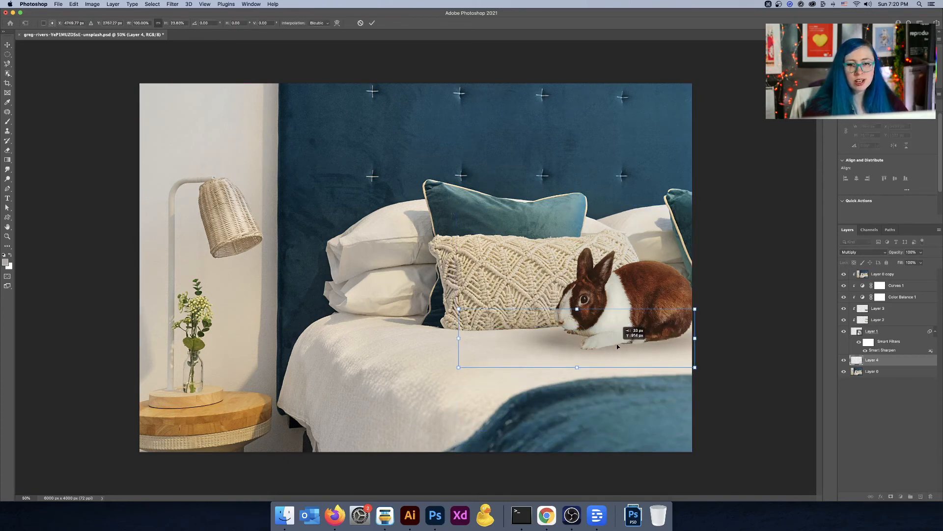
pyautogui.press('Return')
pyautogui.click(920, 253)
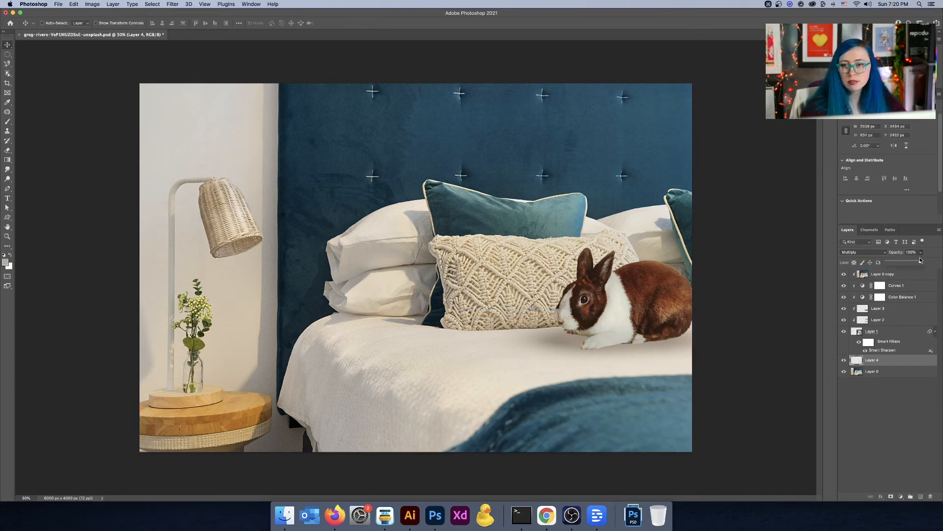
pyautogui.moveTo(912, 263); pyautogui.dragTo(909, 263)
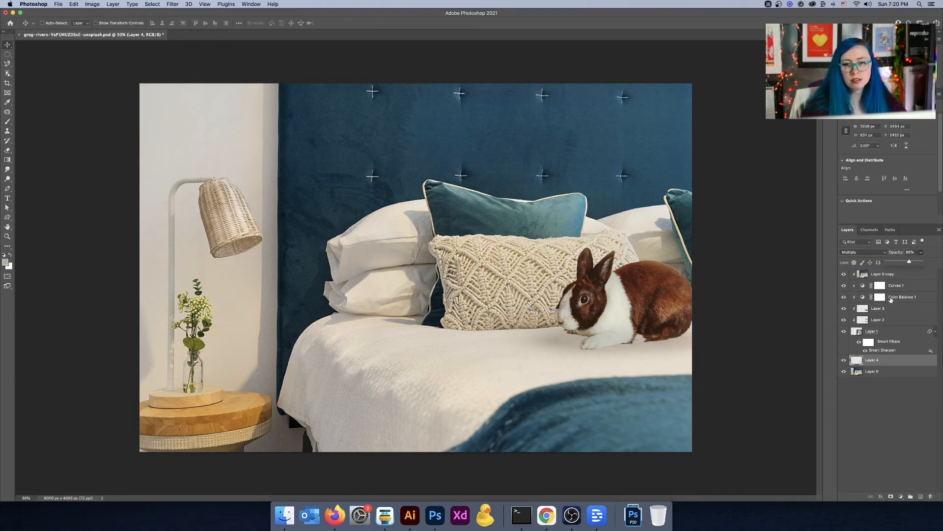
# Step: Add a layer mask to the rabbit smart object and switch to the Brush tool
pyautogui.click(892, 332)
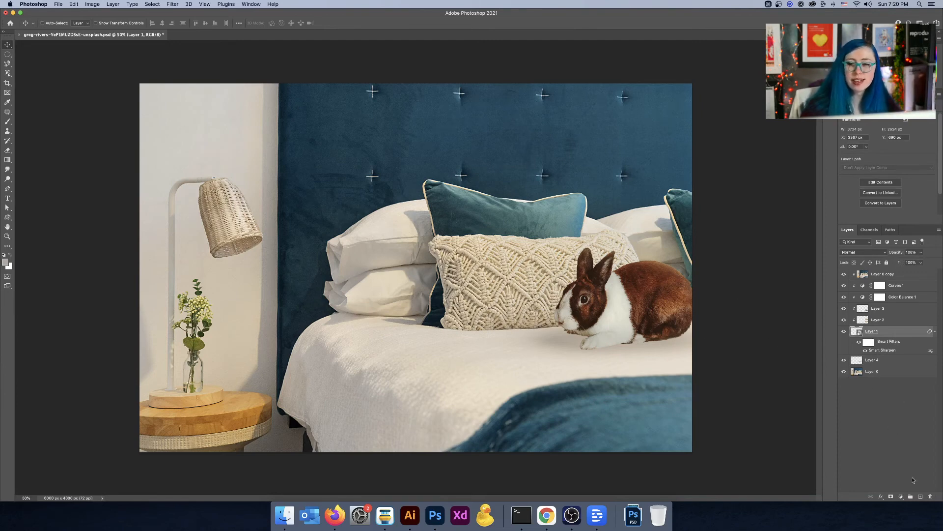
pyautogui.click(891, 496)
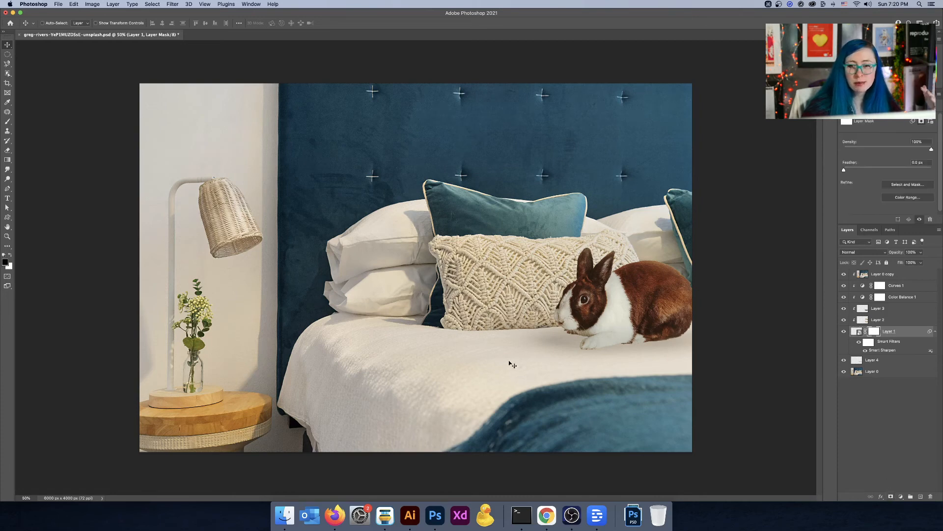
pyautogui.press('b')
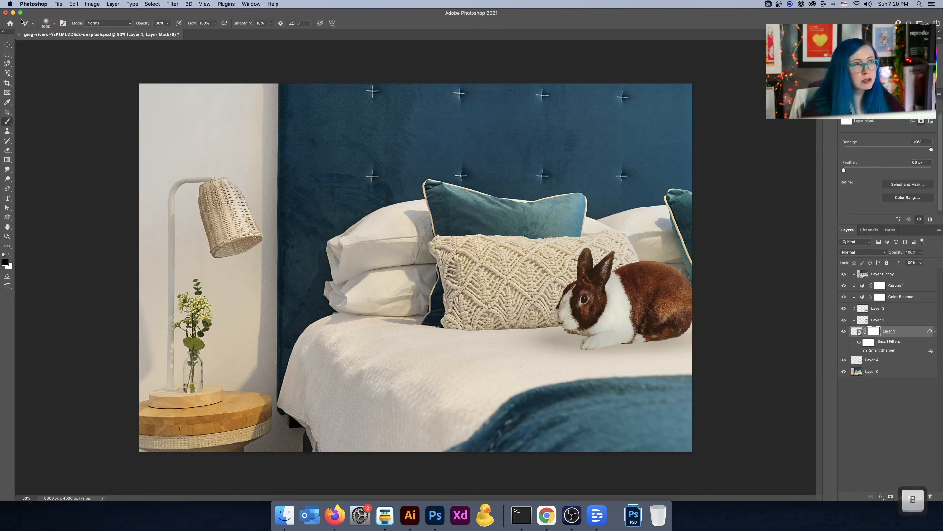
pyautogui.scroll(3, 44, 21)
pyautogui.scroll(-3, 44, 21)
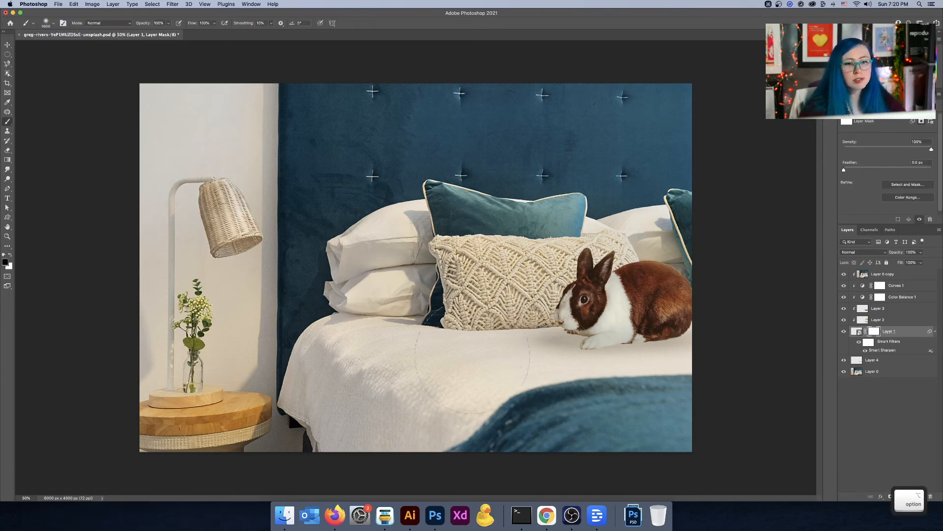
pyautogui.click(488, 352)
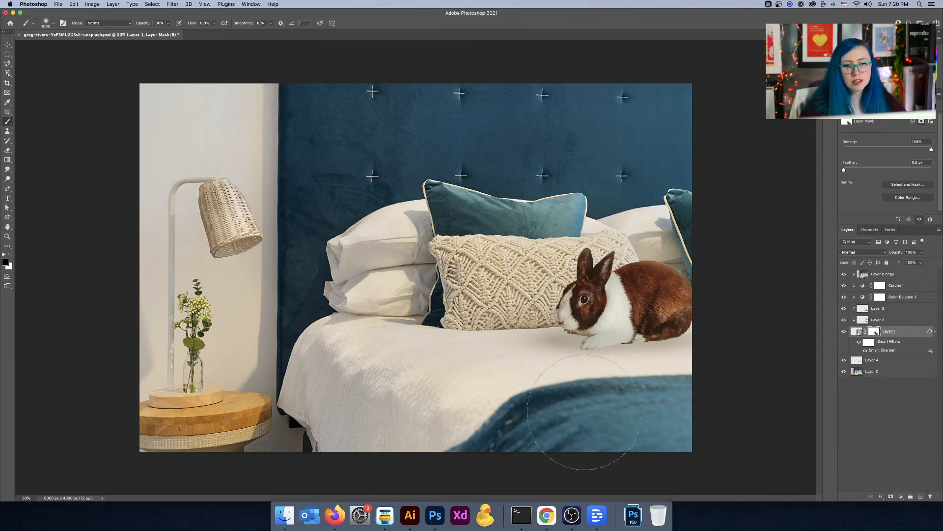
# Step: Zoom in on the rabbit's chin and paint on its layer mask with a small brush to blend the edge into the bedspread
pyautogui.press('super+equal')
pyautogui.press('super+equal')
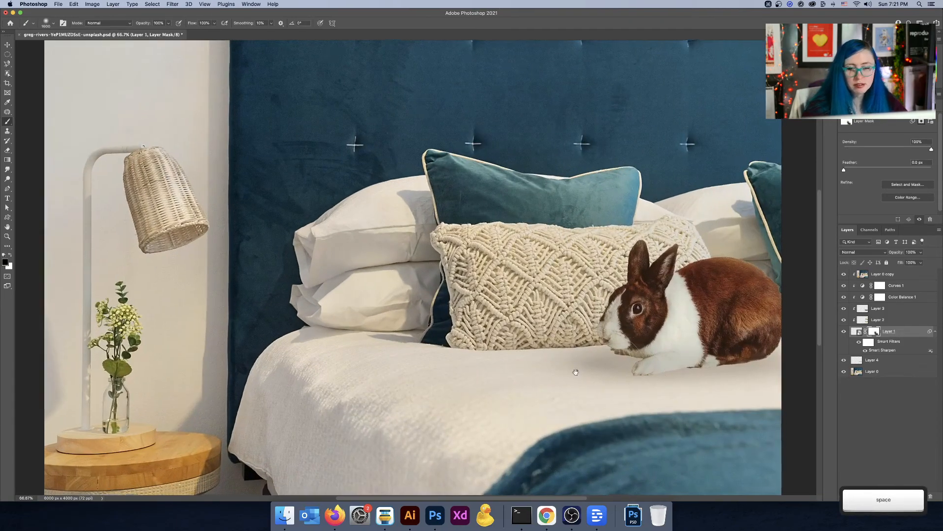
pyautogui.moveTo(601, 383); pyautogui.dragTo(437, 297)
pyautogui.press('[')
pyautogui.press('[')
pyautogui.press('[')
pyautogui.press('[')
pyautogui.press('[')
pyautogui.press('[')
pyautogui.press('[')
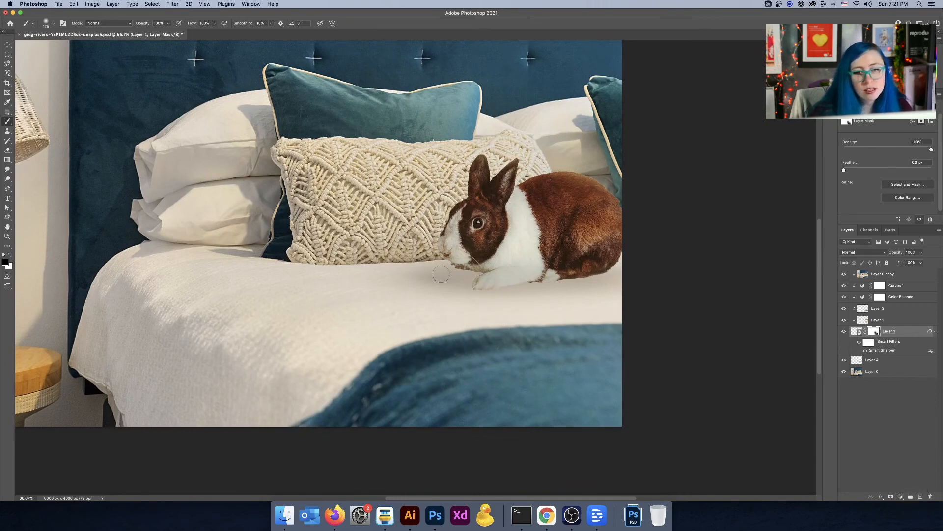
pyautogui.press('super+equal')
pyautogui.press('super+equal')
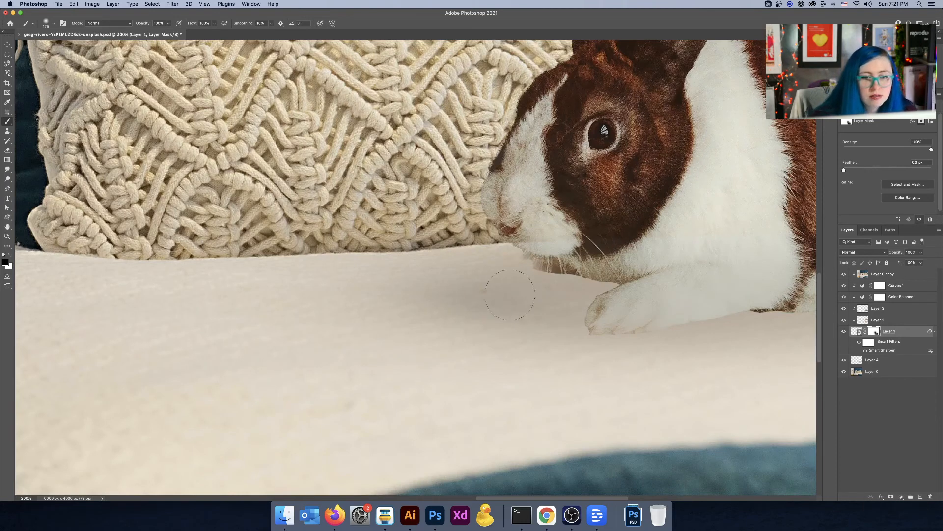
pyautogui.press('[')
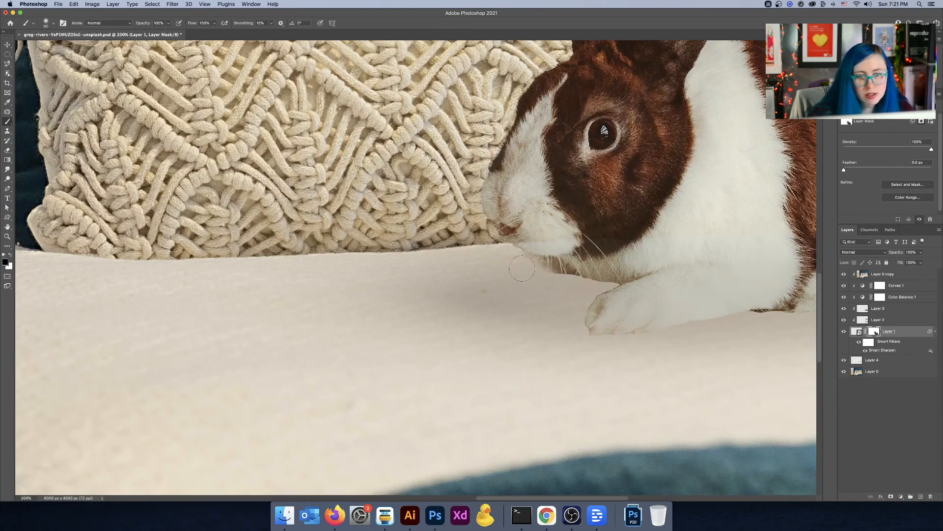
pyautogui.moveTo(552, 283); pyautogui.dragTo(579, 285)
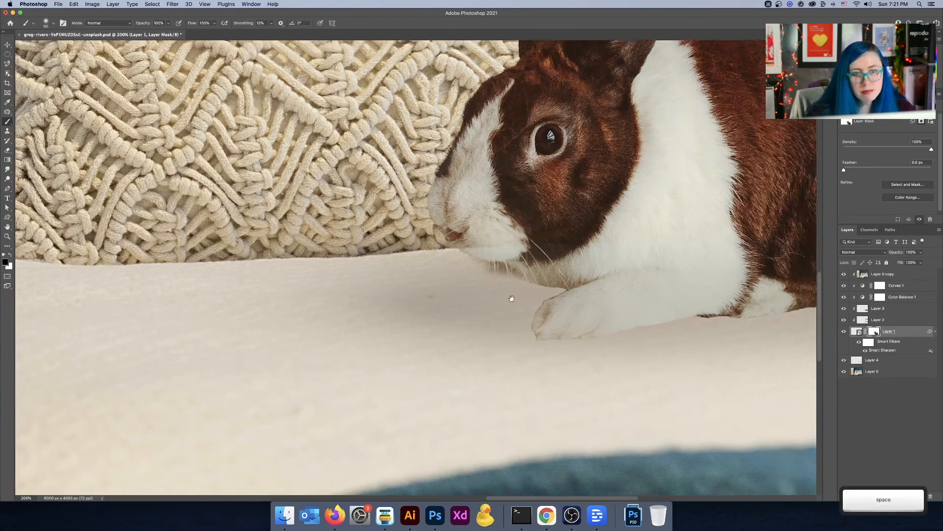
# Step: Paint on the rabbit's mask with a large soft brush to fade the underside of its belly into the bedspread
pyautogui.hscroll(-5, 510, 294)
pyautogui.press('x')
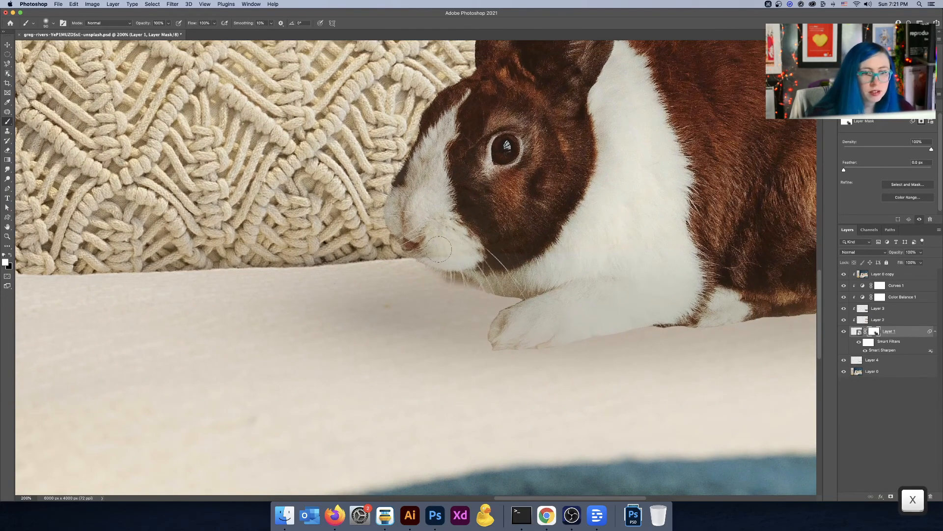
pyautogui.press('x')
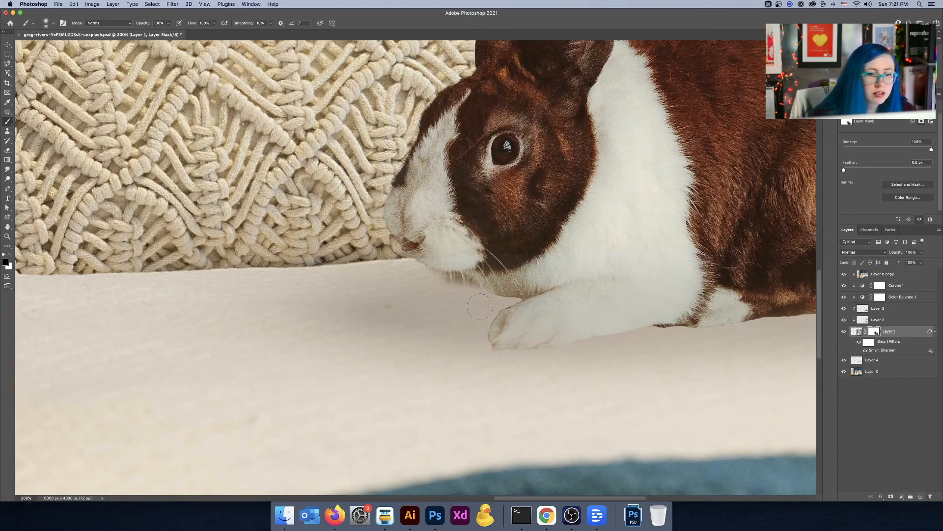
pyautogui.press('space')
pyautogui.moveTo(725, 343); pyautogui.dragTo(433, 313)
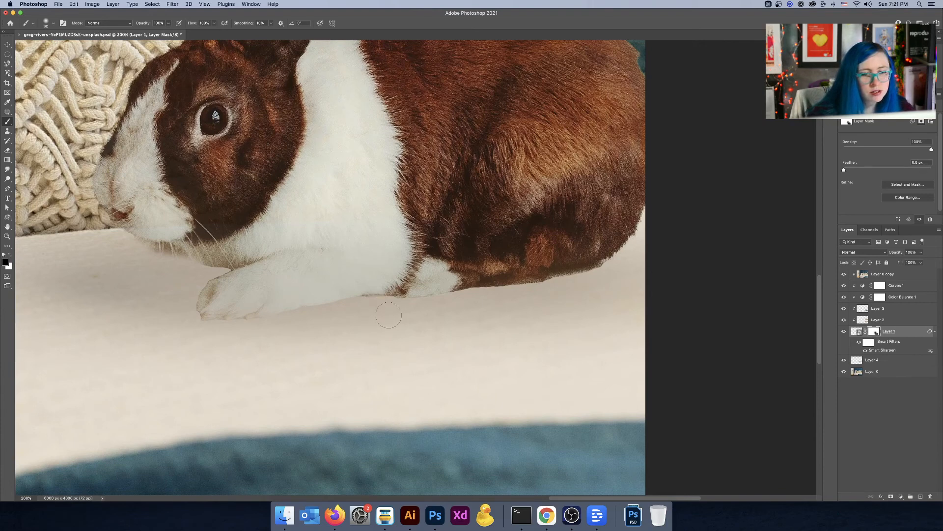
pyautogui.press(']')
pyautogui.press(']')
pyautogui.press(']')
pyautogui.press(']')
pyautogui.press(']')
pyautogui.press(']')
pyautogui.press(']')
pyautogui.press(']')
pyautogui.press(']')
pyautogui.press(']')
pyautogui.press(']')
pyautogui.press(']')
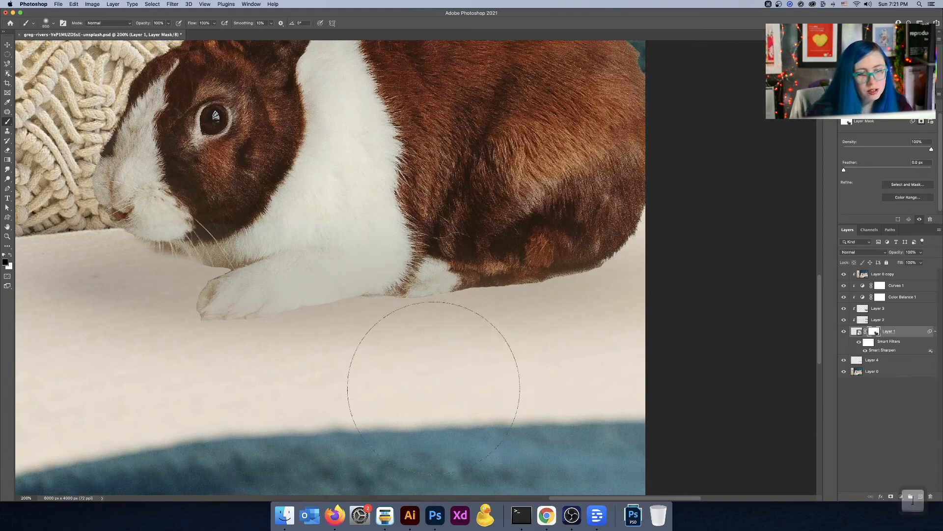
pyautogui.moveTo(491, 379); pyautogui.dragTo(531, 375)
pyautogui.press('[')
pyautogui.press('[')
pyautogui.press('[')
pyautogui.press('[')
pyautogui.press('[')
pyautogui.press('[')
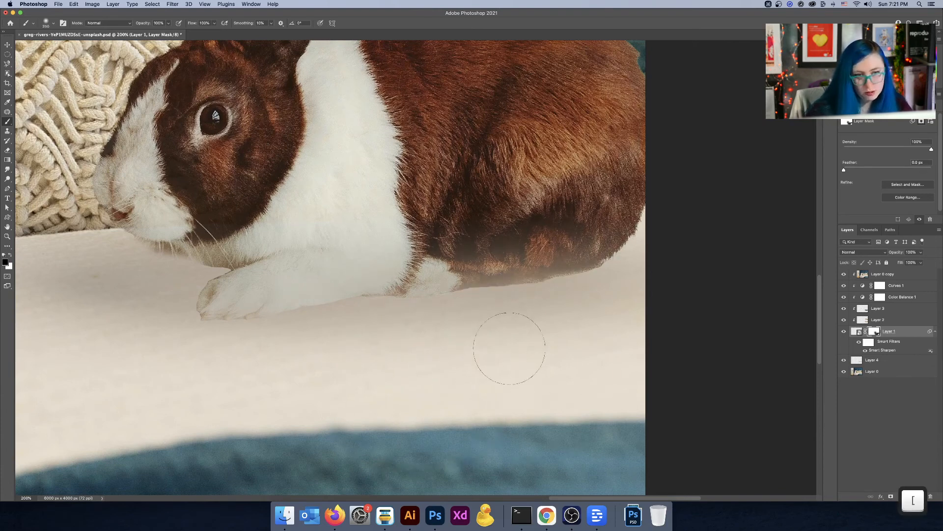
pyautogui.press('[')
pyautogui.press('[')
pyautogui.press('[')
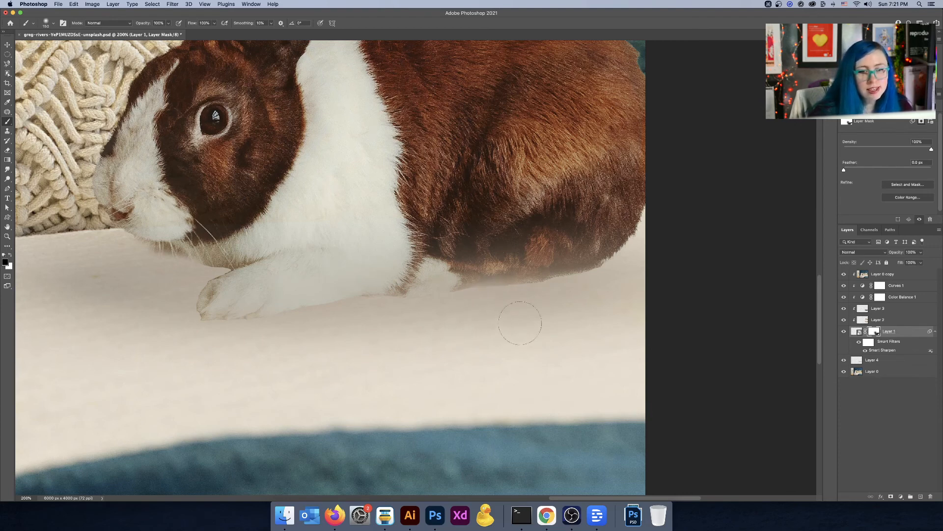
# Step: Zoom in on the rabbit's ears and paint white on the mask with a small brush to restore the ear edge
pyautogui.press('super+minus')
pyautogui.press('super+minus')
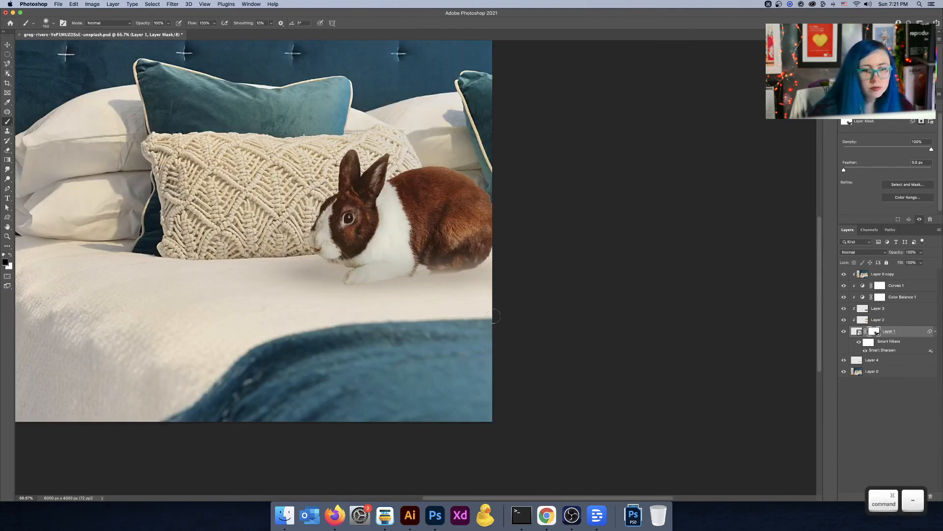
pyautogui.press(']')
pyautogui.press(']')
pyautogui.press(']')
pyautogui.press(']')
pyautogui.press(']')
pyautogui.press(']')
pyautogui.press(']')
pyautogui.press(']')
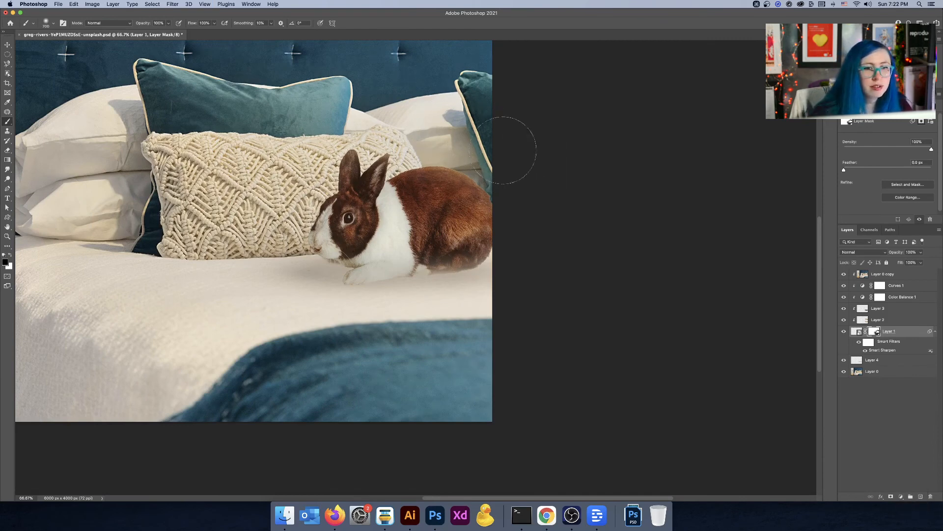
pyautogui.press('super+minus')
pyautogui.press('super+equal')
pyautogui.press('super+equal')
pyautogui.press('super+equal')
pyautogui.press('super+equal')
pyautogui.press('super+equal')
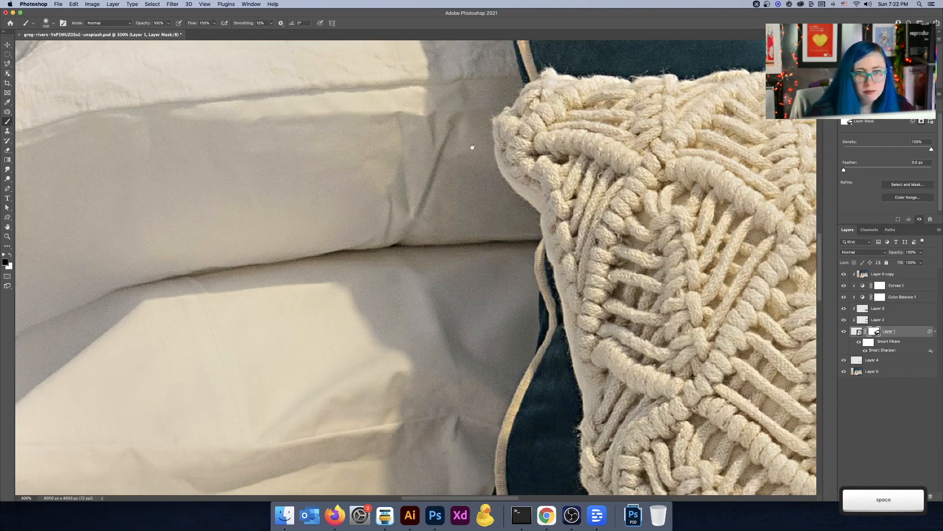
pyautogui.moveTo(470, 147); pyautogui.dragTo(228, 171)
pyautogui.moveTo(688, 223); pyautogui.dragTo(272, 178)
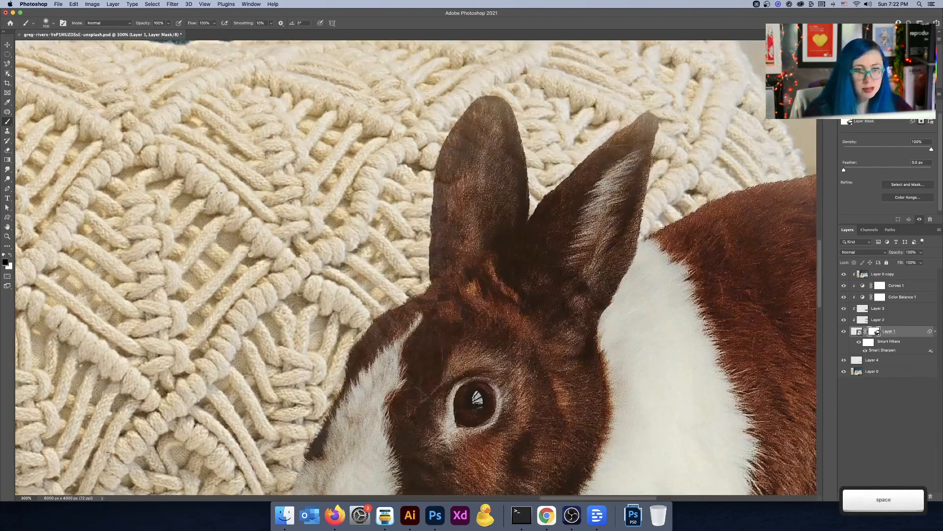
pyautogui.press('[')
pyautogui.press('[')
pyautogui.press('[')
pyautogui.press('[')
pyautogui.press('[')
pyautogui.press('[')
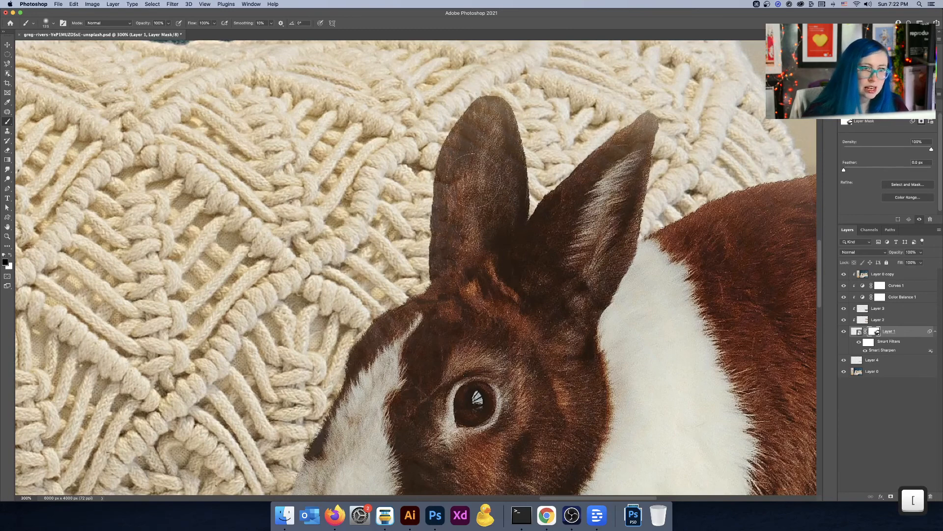
pyautogui.press('x')
pyautogui.moveTo(475, 196)
pyautogui.mouseDown()
pyautogui.moveTo(479, 213)
pyautogui.moveTo(486, 130)
pyautogui.mouseUp()
pyautogui.press('space')
pyautogui.moveTo(694, 251)
pyautogui.mouseDown()
pyautogui.moveTo(389, 247)
pyautogui.moveTo(457, 245)
pyautogui.moveTo(497, 271)
pyautogui.mouseUp()
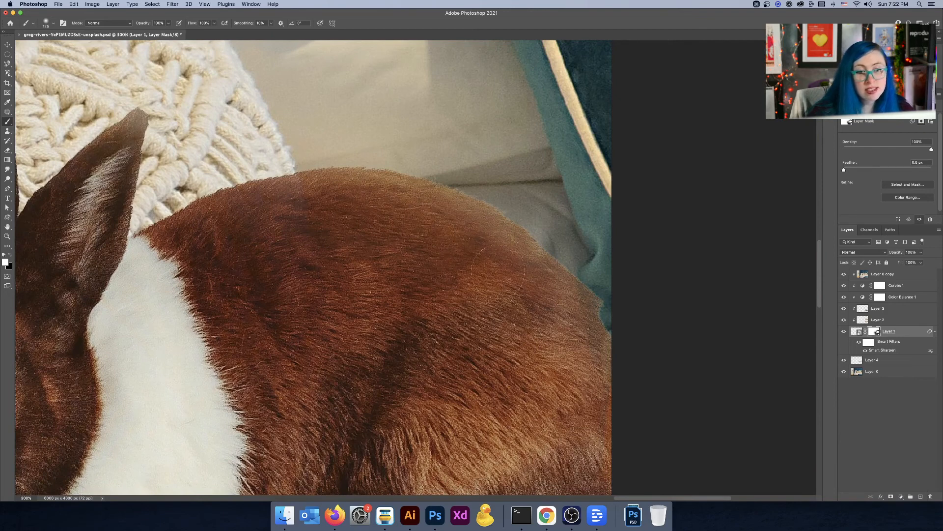
pyautogui.press('x')
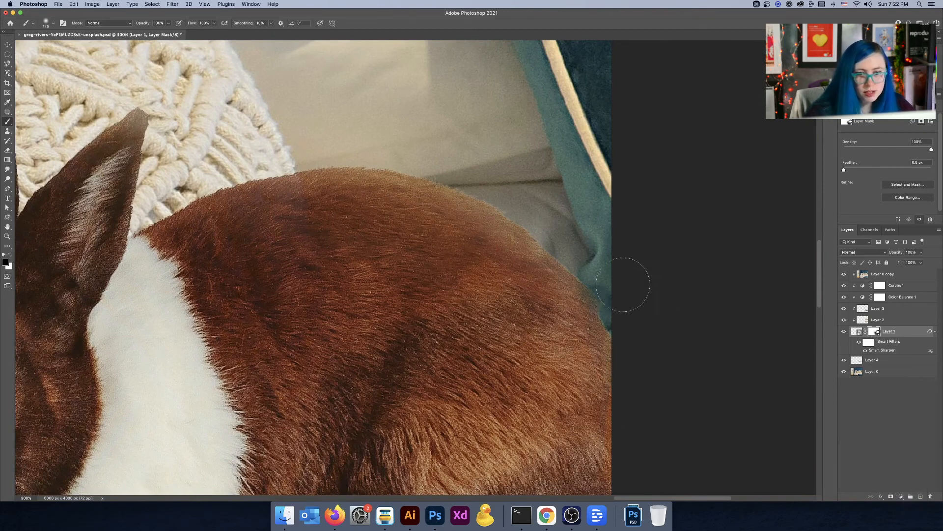
pyautogui.press('x')
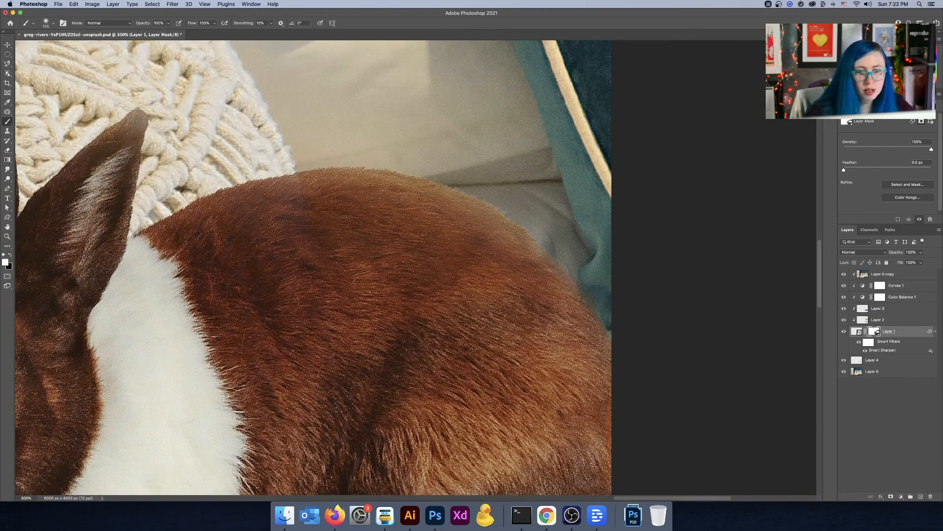
pyautogui.press('x')
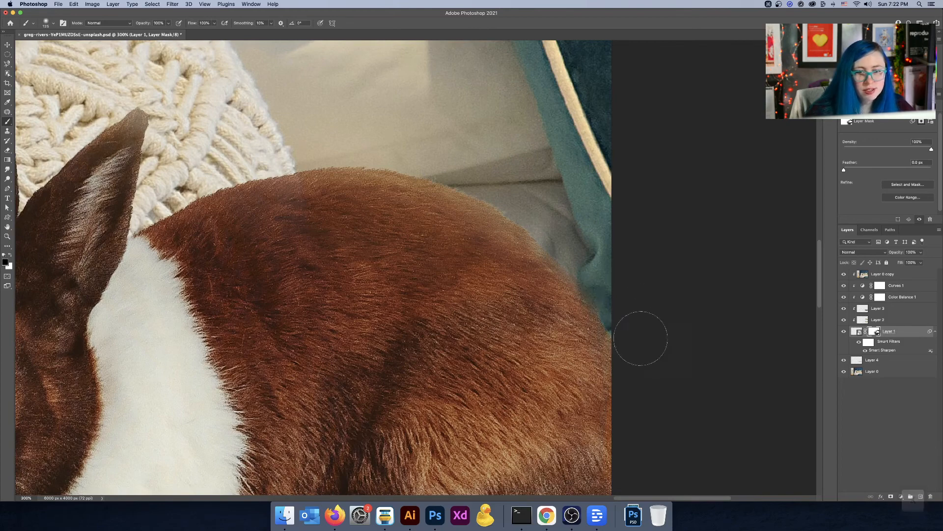
pyautogui.press('x')
pyautogui.press('super+0')
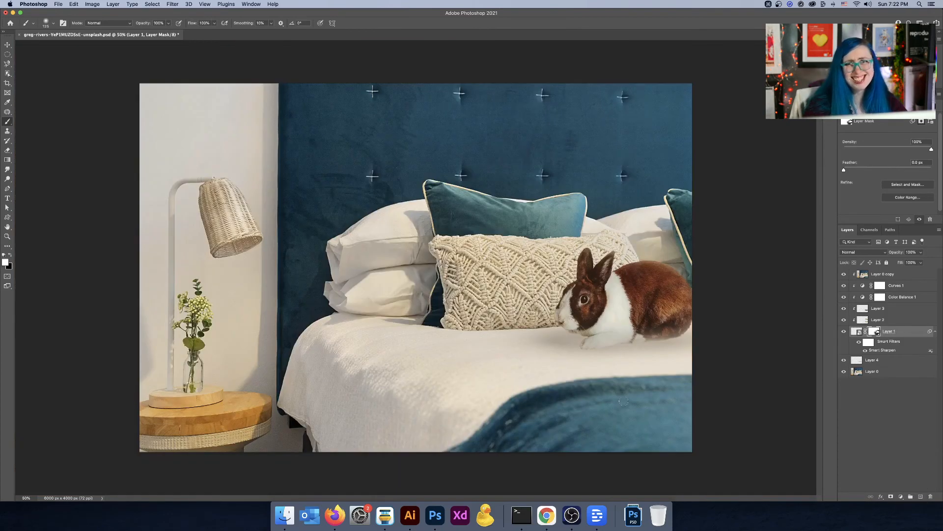
pyautogui.press('super+minus')
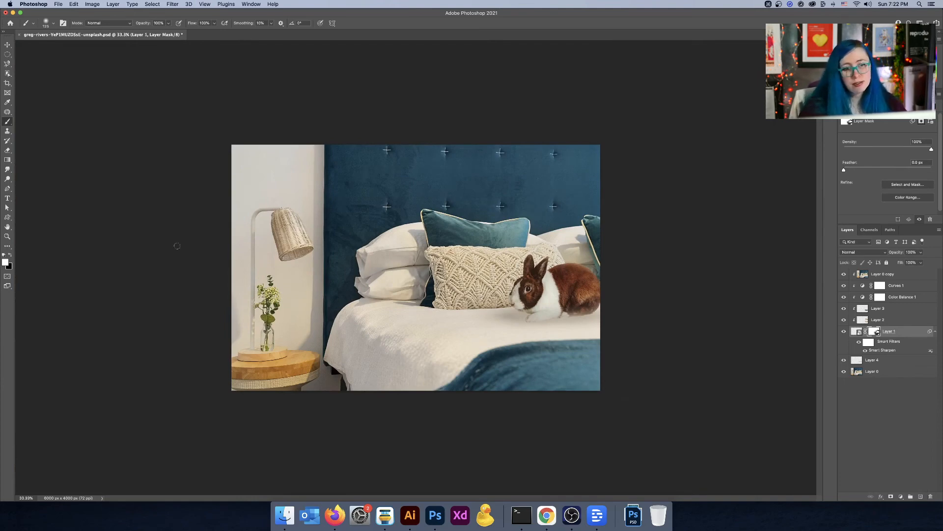
# Step: Select the shadow layer together with the top layer and nudge them into place with the Move tool
pyautogui.press('v')
pyautogui.click(891, 361)
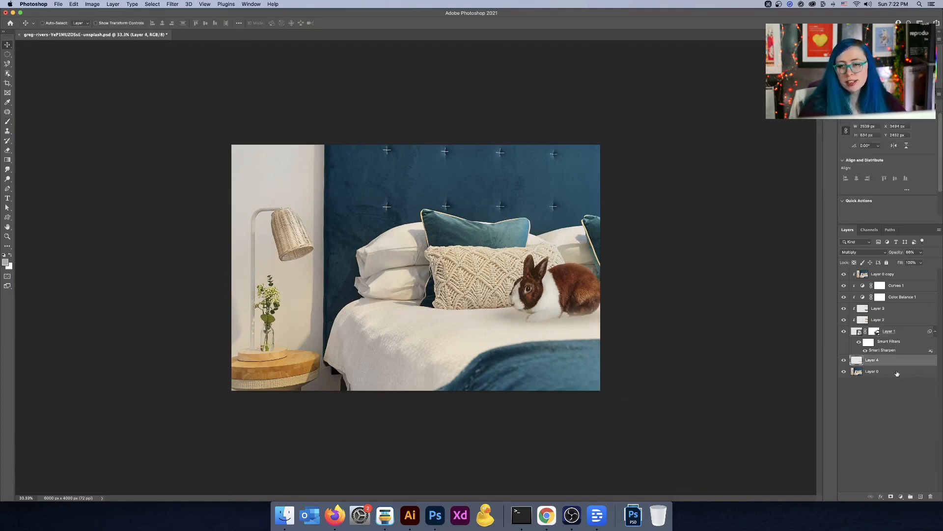
pyautogui.keyDown('shift'); pyautogui.click(902, 278); pyautogui.keyUp('shift')
pyautogui.moveTo(589, 312); pyautogui.dragTo(565, 306)
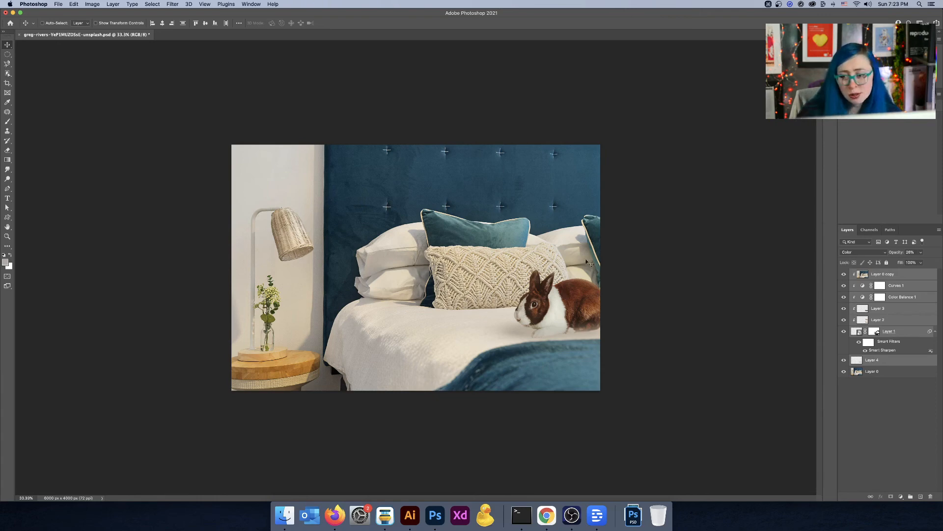
pyautogui.moveTo(574, 302); pyautogui.dragTo(577, 302)
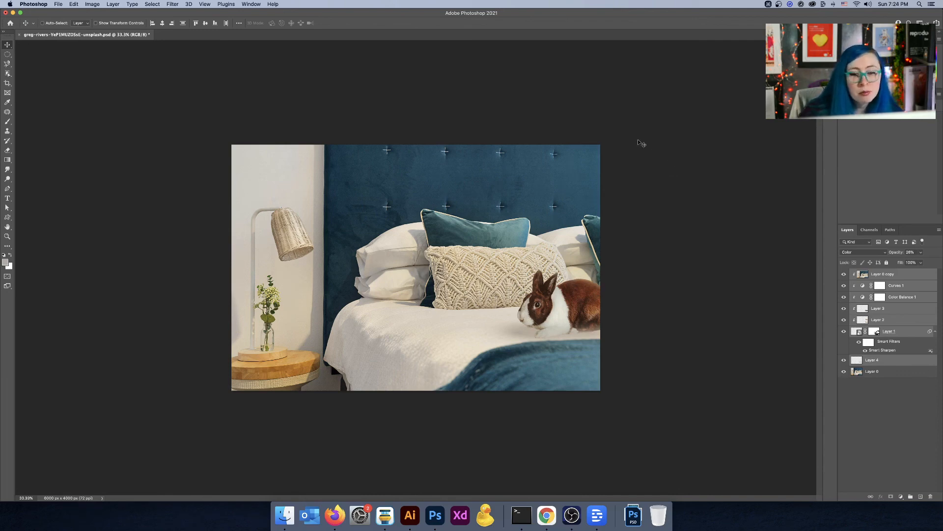
# Step: Add a placeholder "Lorem Ipsum" text layer, scale it up, and place it over the headboard
pyautogui.scroll(3, 551, 284)
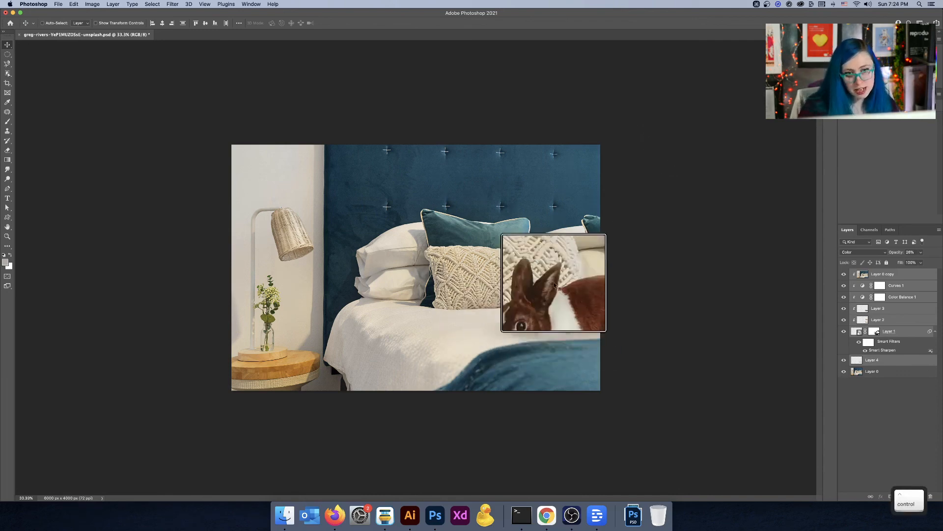
pyautogui.scroll(-3, 563, 312)
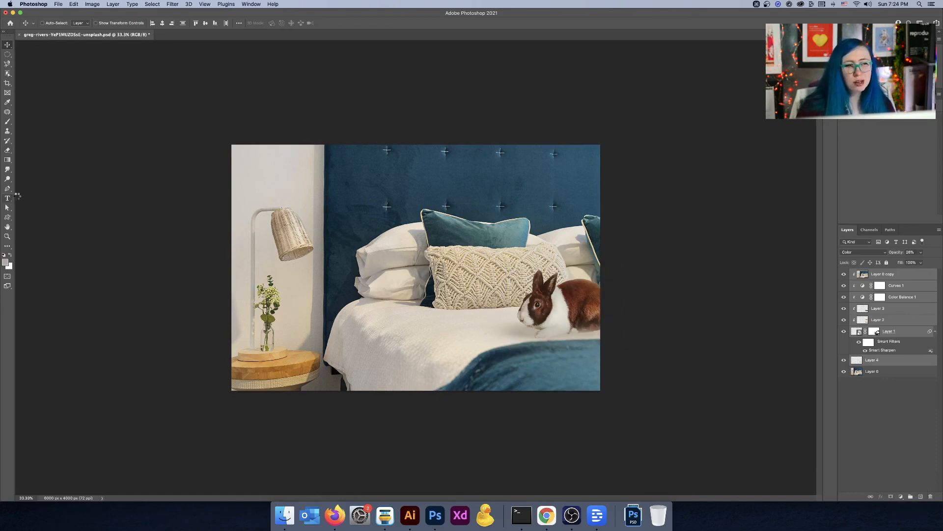
pyautogui.click(7, 197)
pyautogui.click(328, 181)
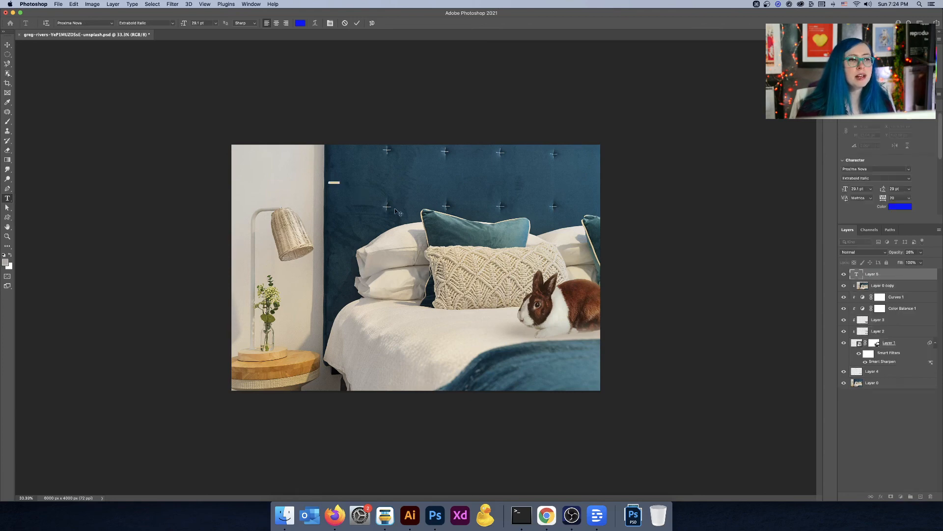
pyautogui.hotkey('ctrl', 't')
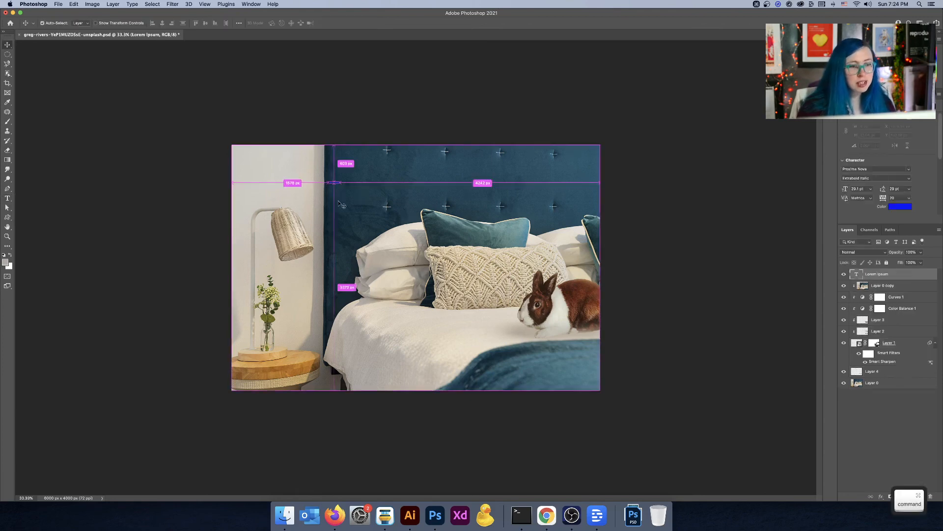
pyautogui.moveTo(340, 185); pyautogui.dragTo(570, 228)
pyautogui.moveTo(482, 196); pyautogui.dragTo(432, 175)
# Step: Set the text colour to white in the Color Picker and reposition the title over the headboard
pyautogui.click(8, 45)
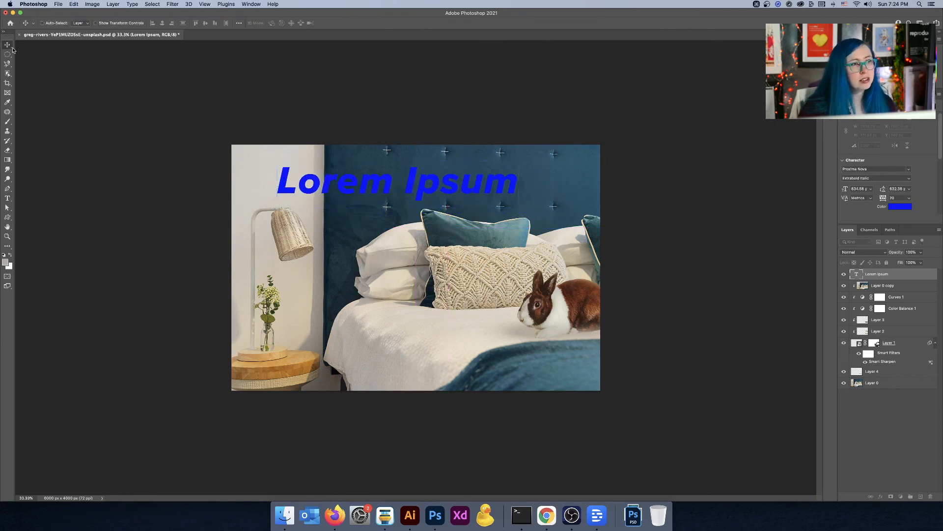
pyautogui.click(901, 210)
pyautogui.click(470, 326)
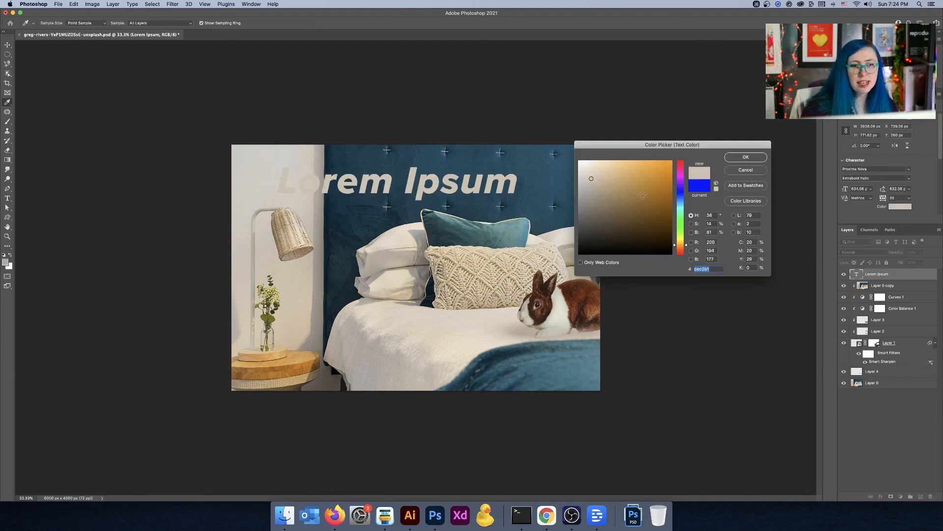
pyautogui.moveTo(642, 196); pyautogui.dragTo(550, 126)
pyautogui.click(746, 157)
pyautogui.moveTo(424, 187); pyautogui.dragTo(486, 181)
pyautogui.press('alt')
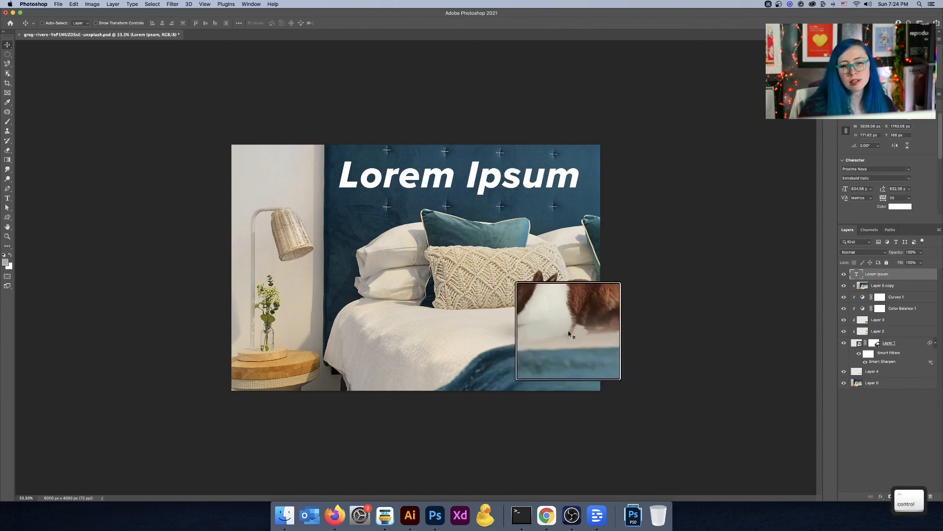